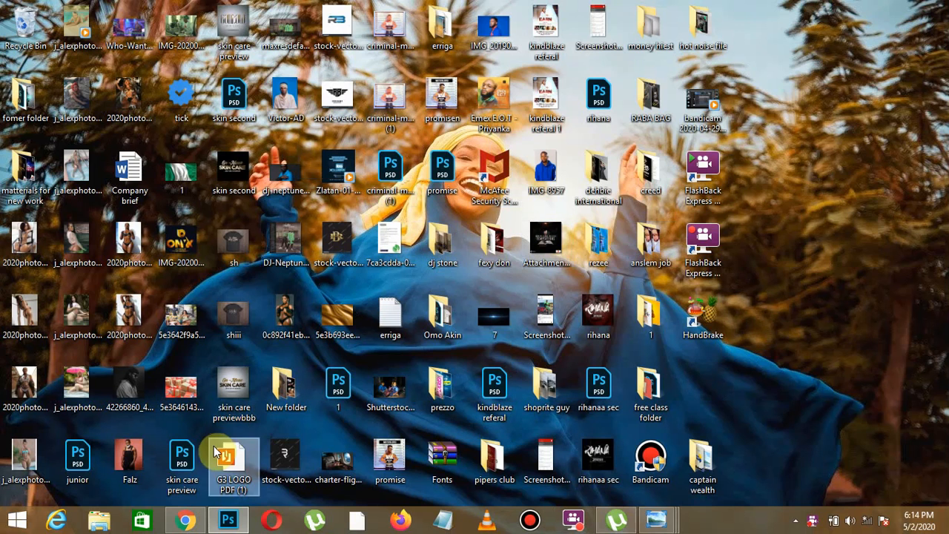
- Open New folder (2) inside the Desktop's free class folder in File Explorer and view the finished LIVE flyer as a reference
left_click(102, 524)
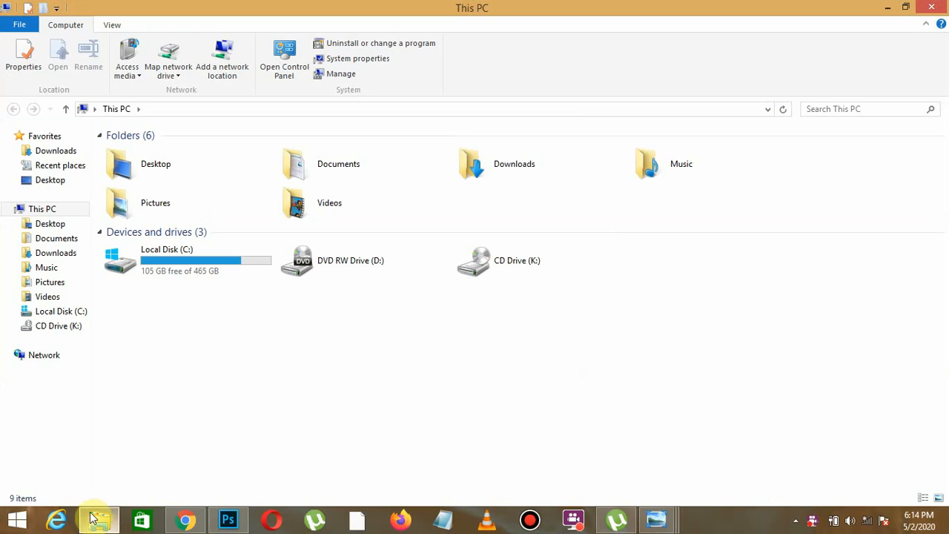
left_click(66, 238)
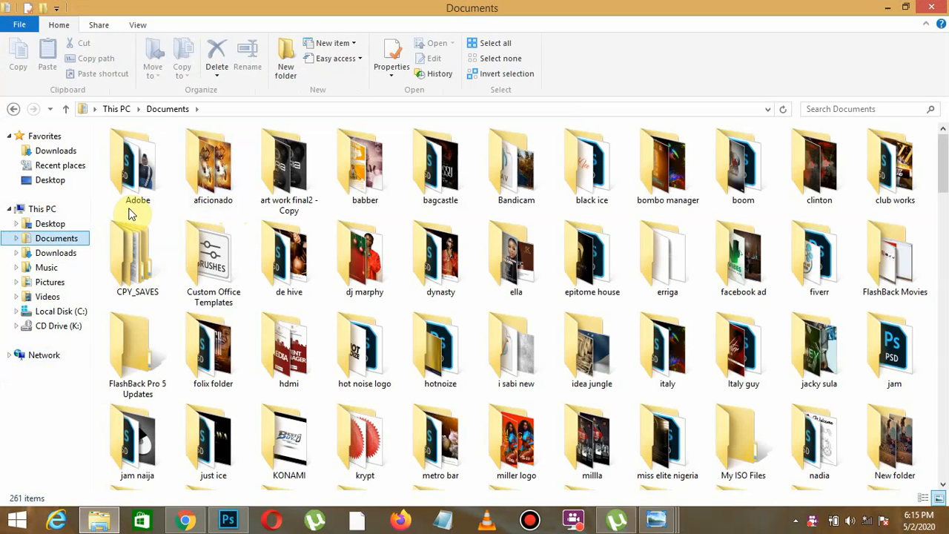
left_click(78, 222)
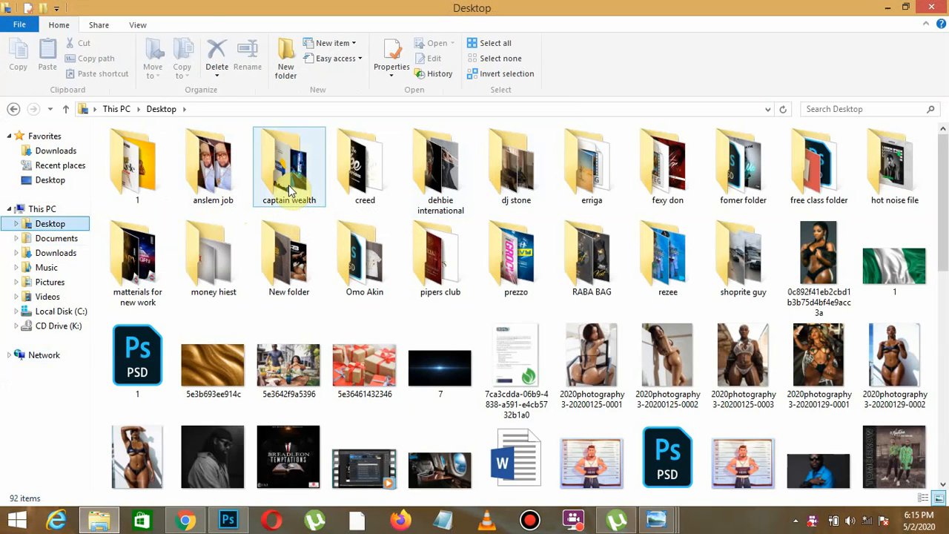
double_click(826, 186)
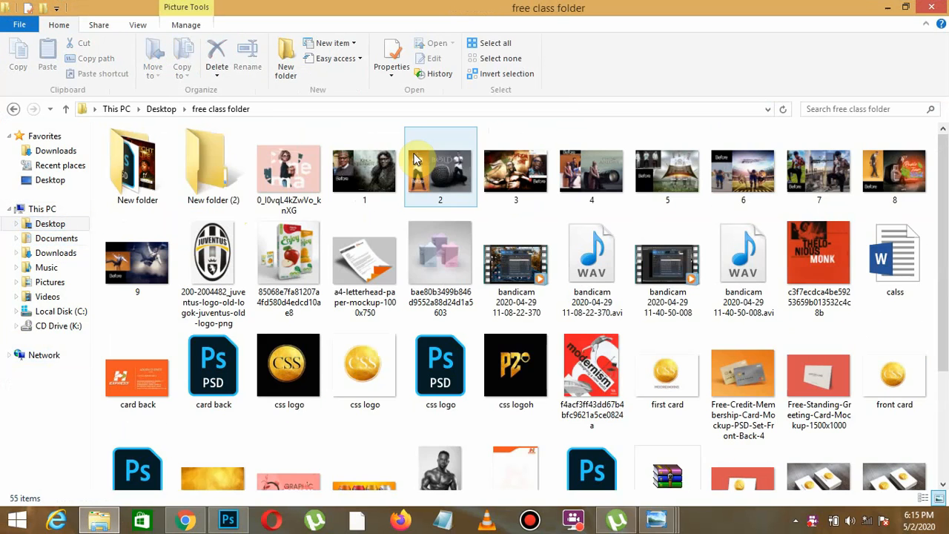
double_click(214, 169)
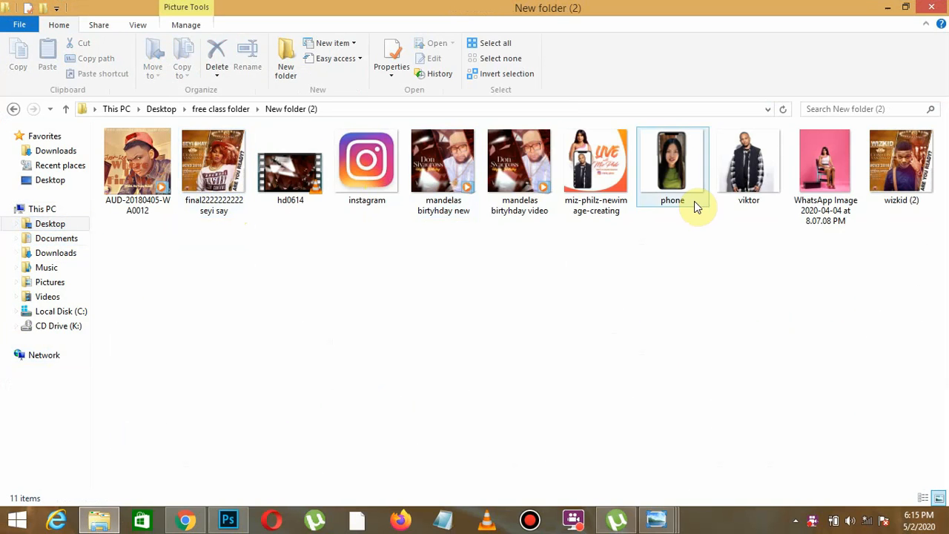
double_click(596, 167)
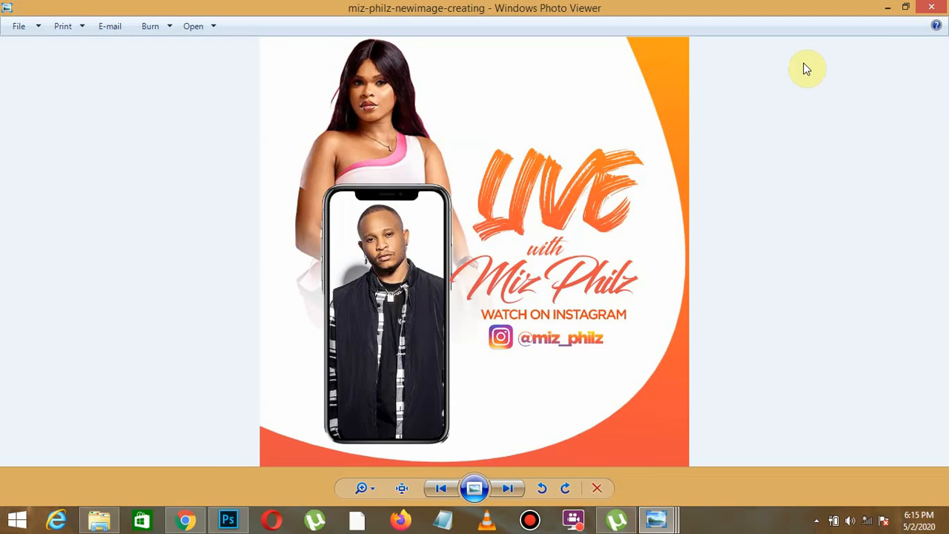
left_click(888, 8)
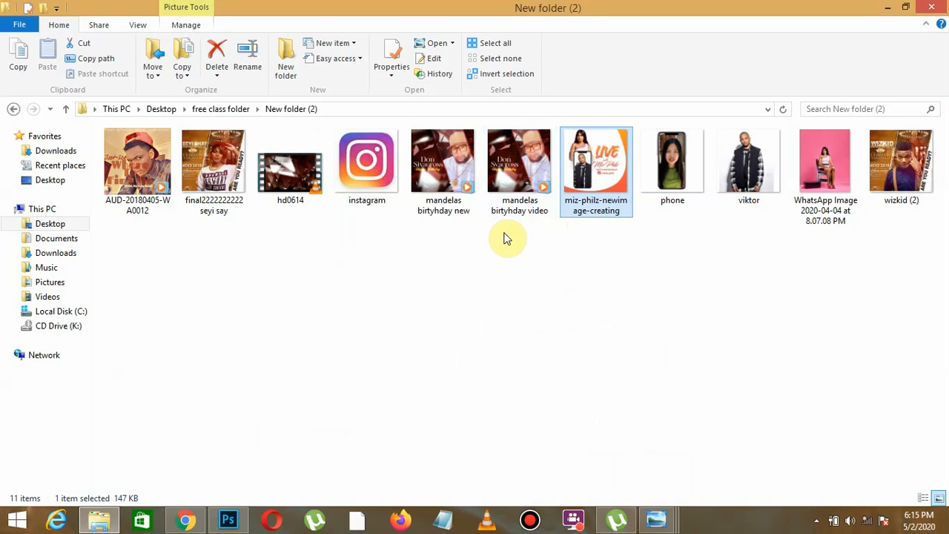
- Switch to Photoshop, create a 1000 x 1000 px RGB document at 72 ppi, and add a blank layer
left_click(228, 519)
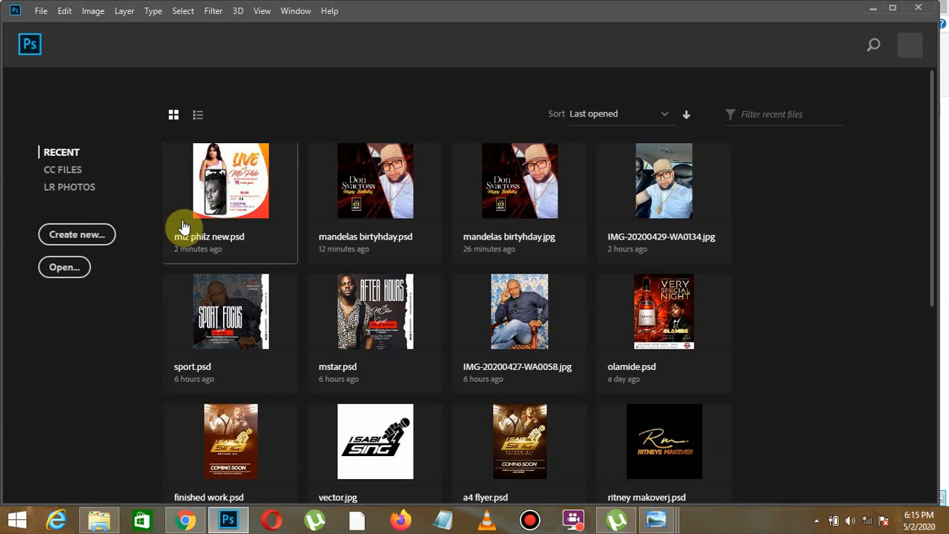
left_click(88, 238)
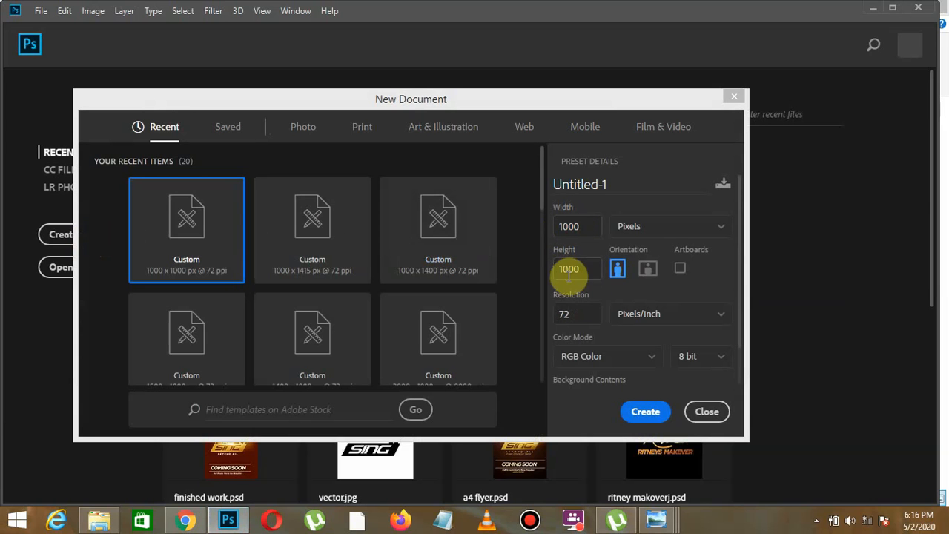
left_click(642, 411)
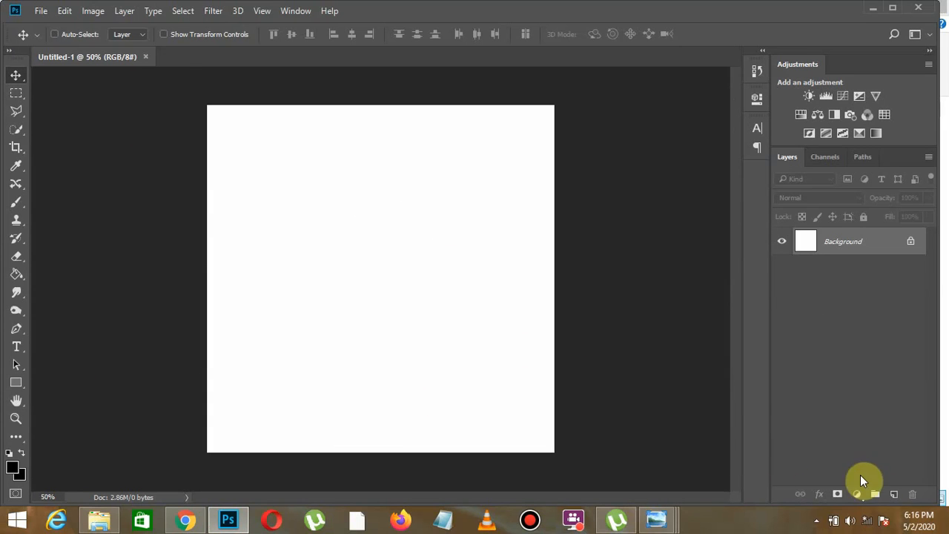
left_click(895, 495)
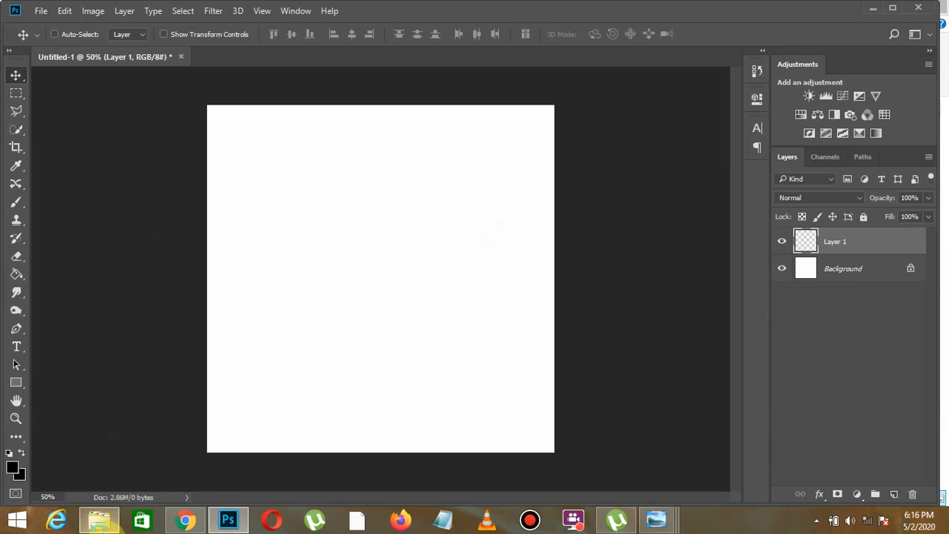
- Open WhatsApp Image 2020-04-04 at 8.07.08 PM from File Explorer as a separate Photoshop document and duplicate its Background layer
left_click(98, 520)
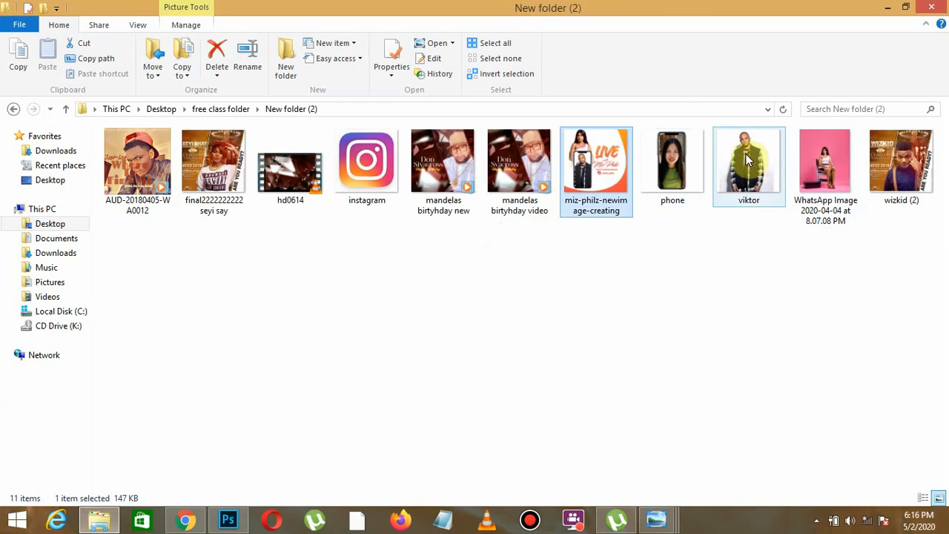
left_click_drag(844, 156, 381, 53)
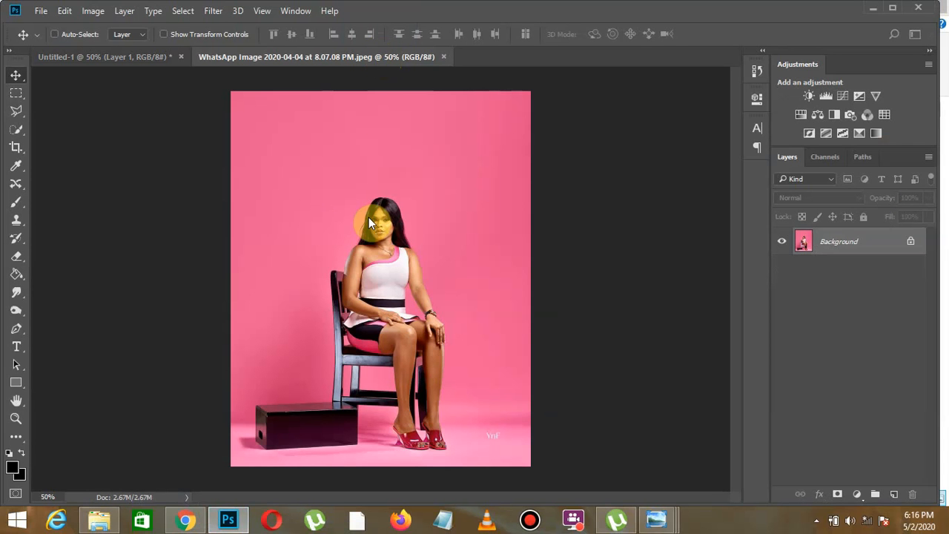
right_click(835, 245)
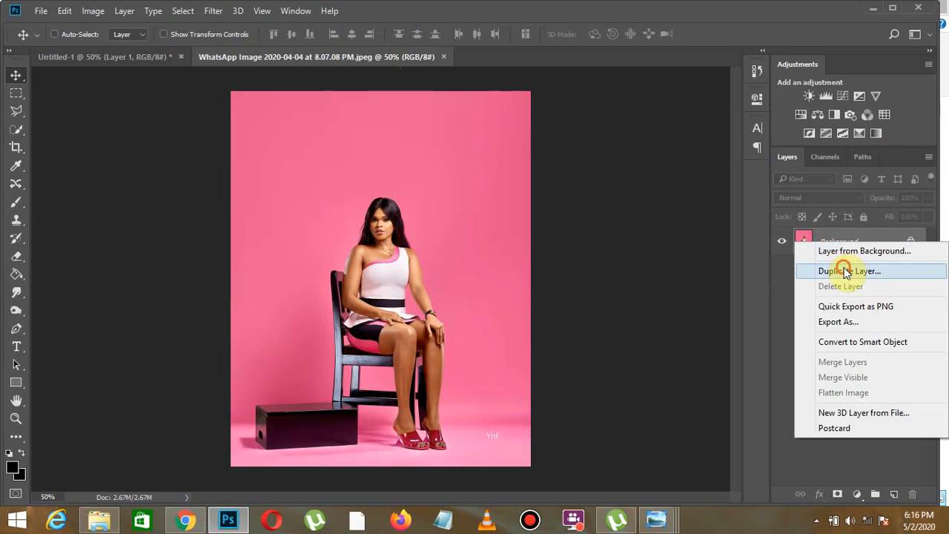
left_click(846, 272)
left_click(598, 152)
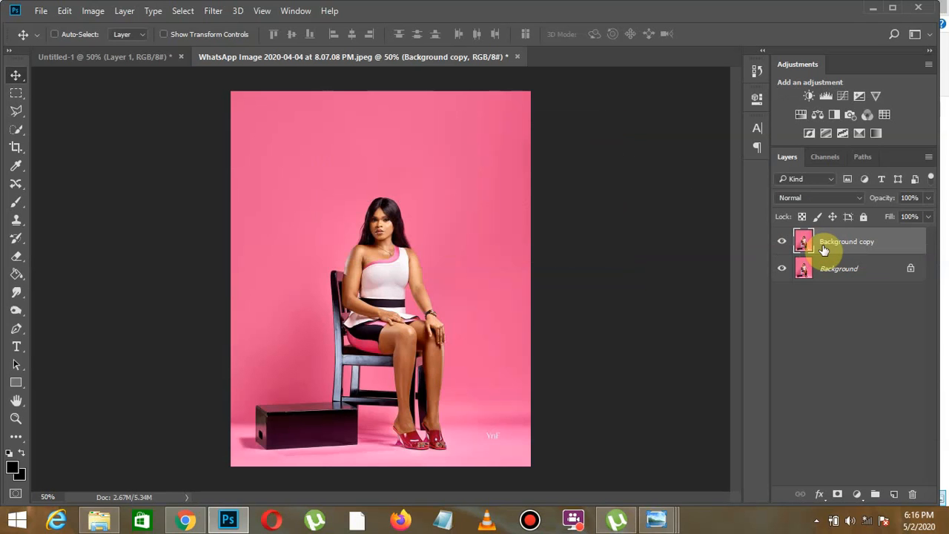
left_click(18, 133)
right_click(18, 133)
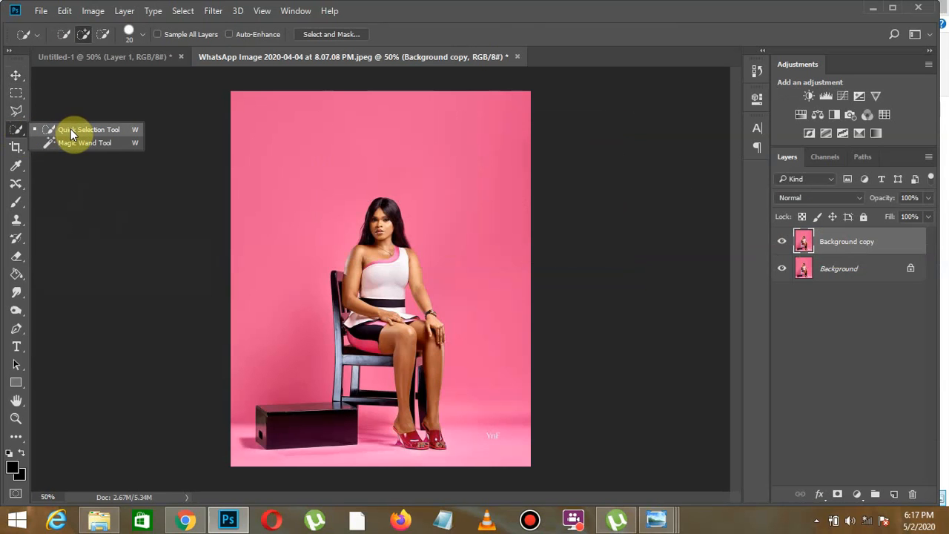
left_click(16, 135)
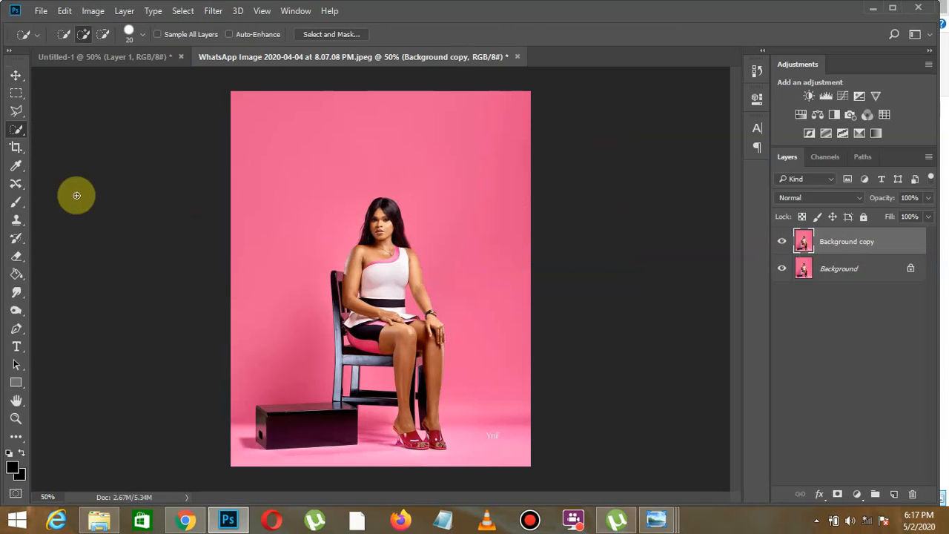
left_click(16, 112)
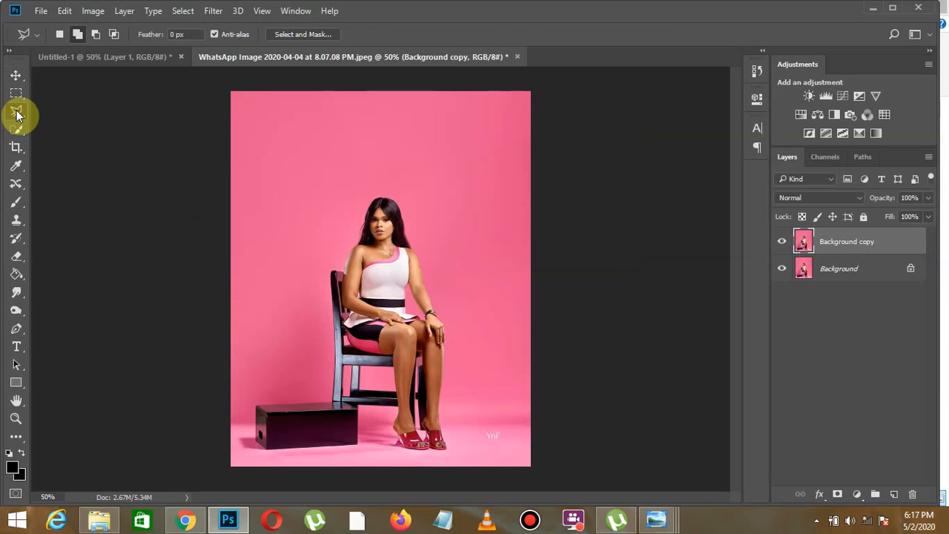
right_click(16, 114)
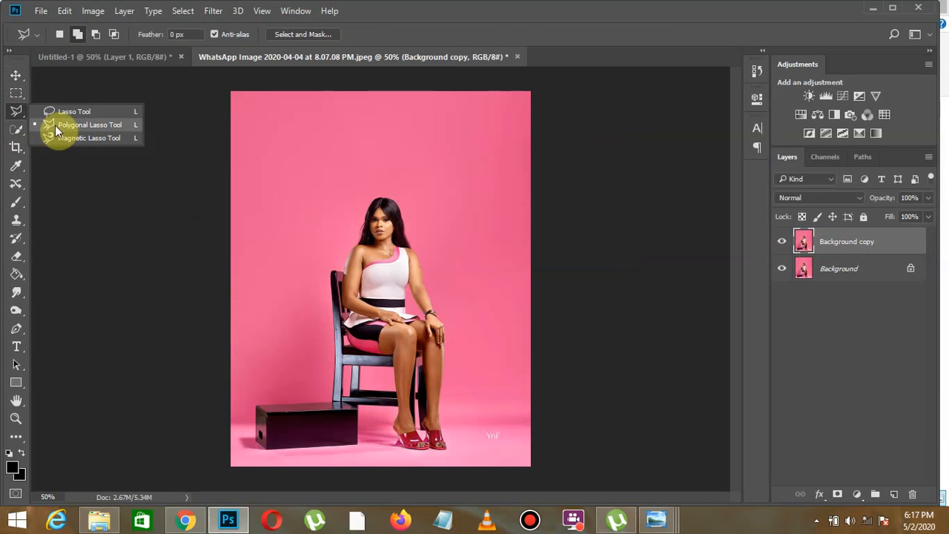
left_click(17, 117)
right_click(16, 112)
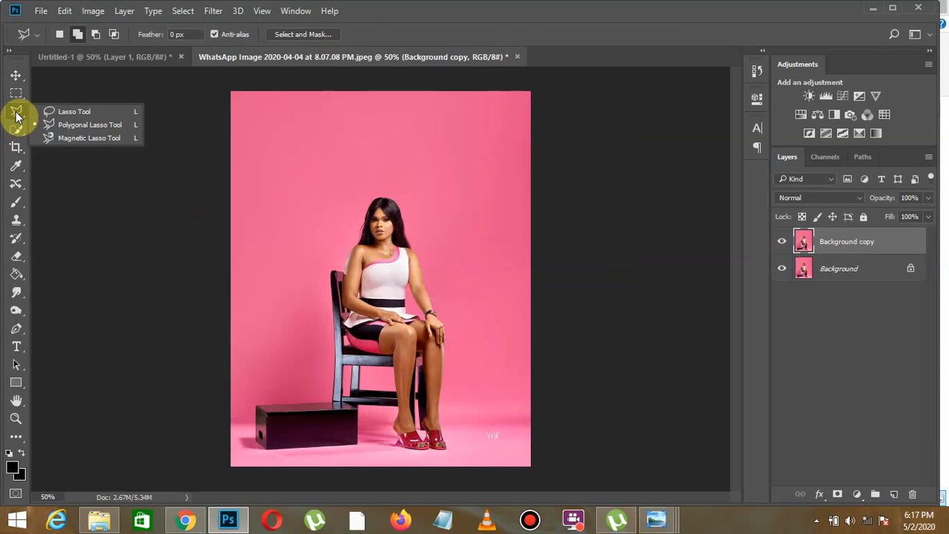
left_click(17, 115)
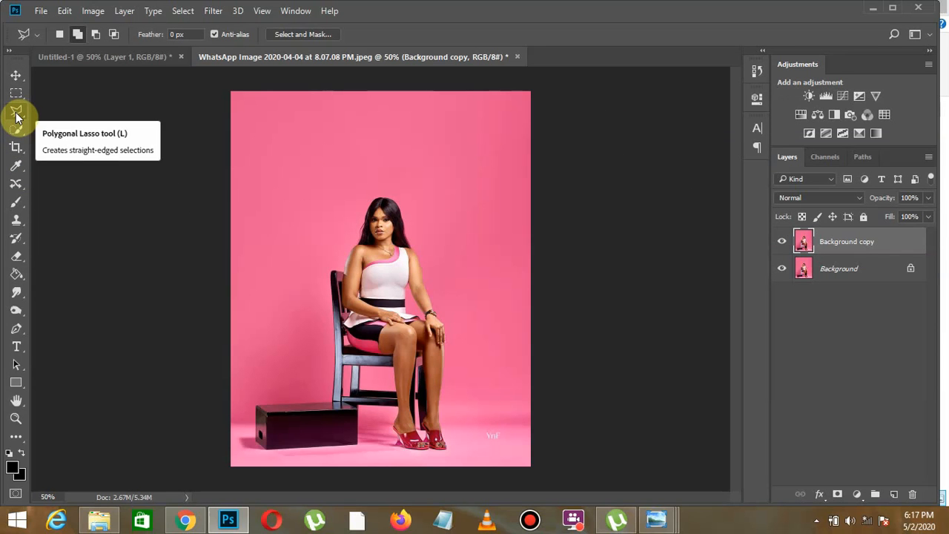
right_click(17, 113)
left_click(60, 113)
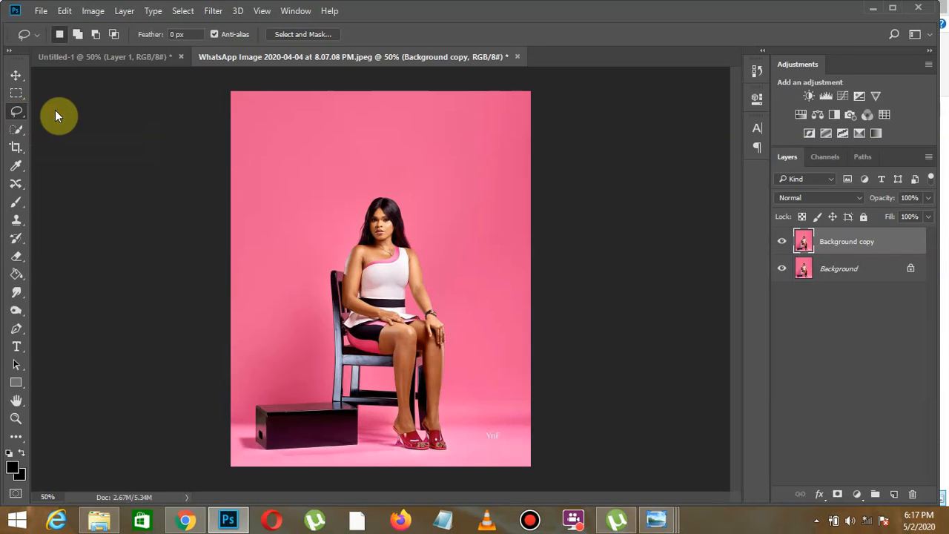
- With the Polygonal Lasso tool, trace the seated woman's left-side outline from the hair down the arm to the skirt hem, then across her lap to the watch wrist
right_click(16, 114)
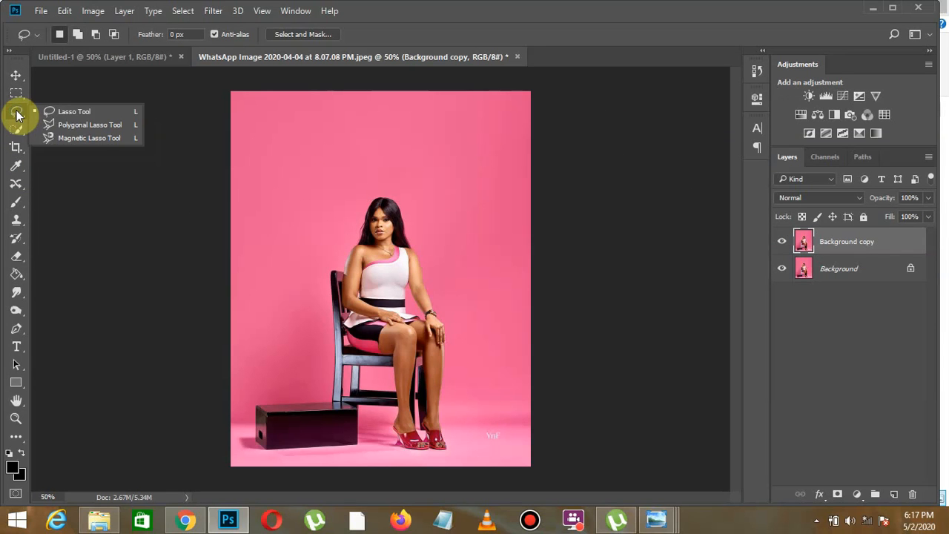
left_click(82, 126)
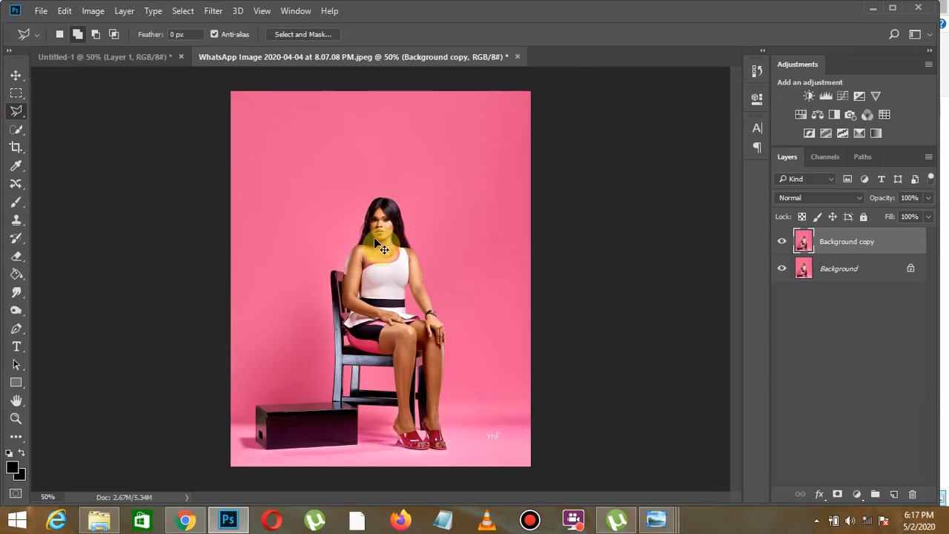
scroll(374, 239, "up", 2)
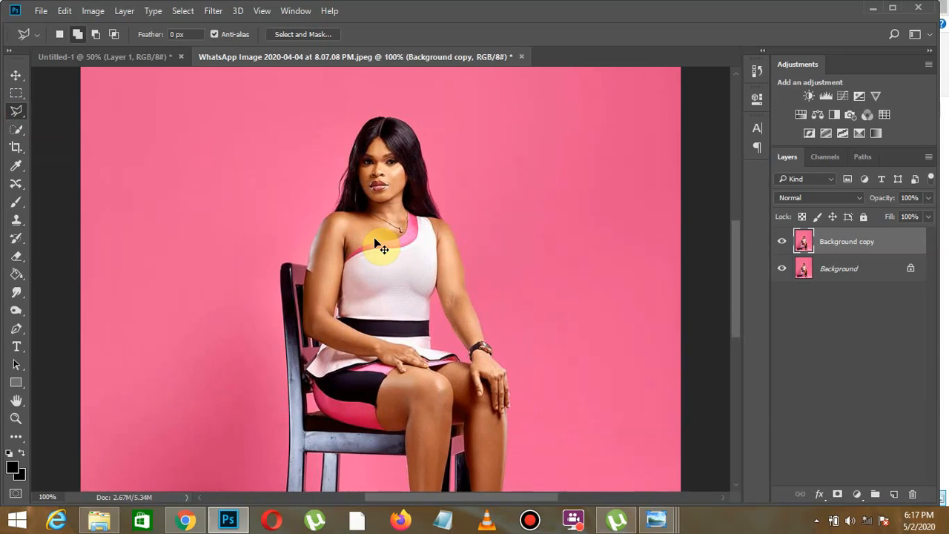
scroll(374, 244, "up", 1)
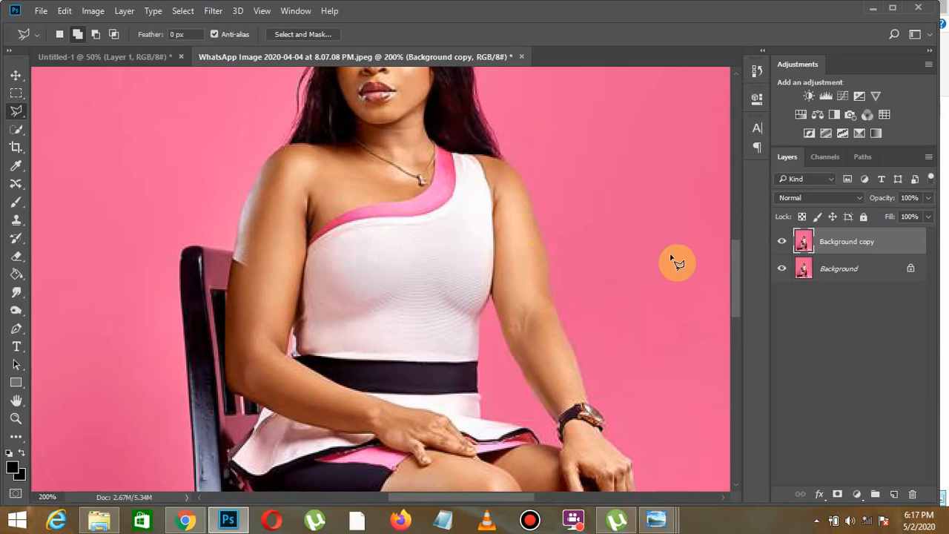
left_click_drag(736, 284, 737, 247)
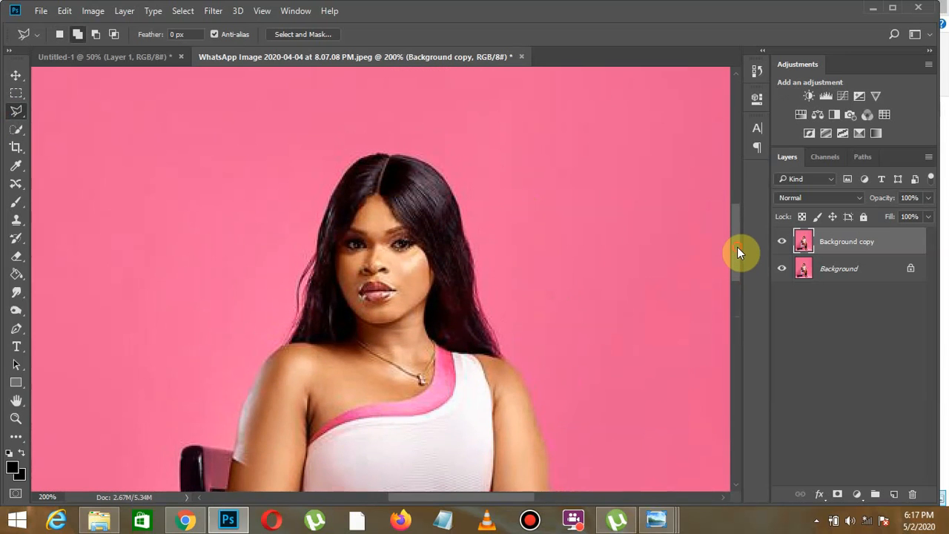
key("ctrl+plus")
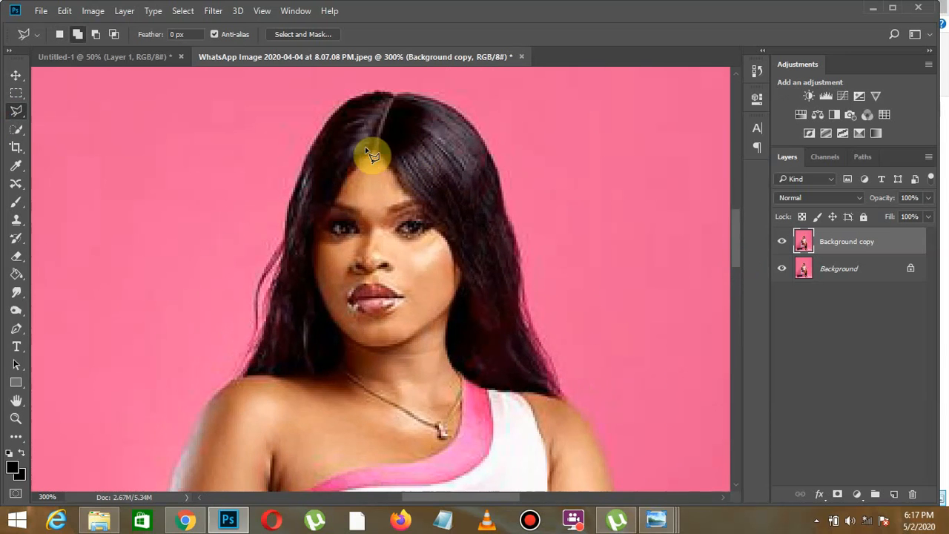
left_click(342, 104)
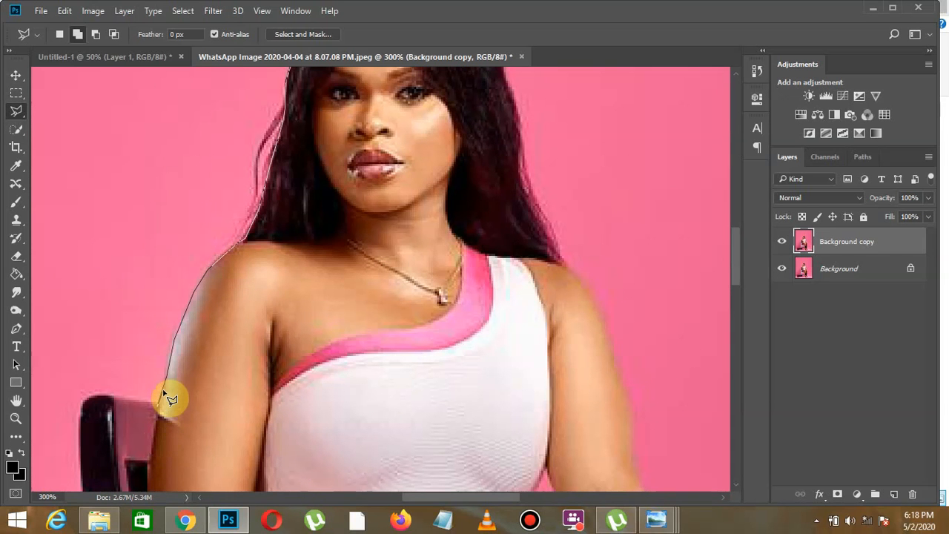
scroll(160, 437, "down", 2)
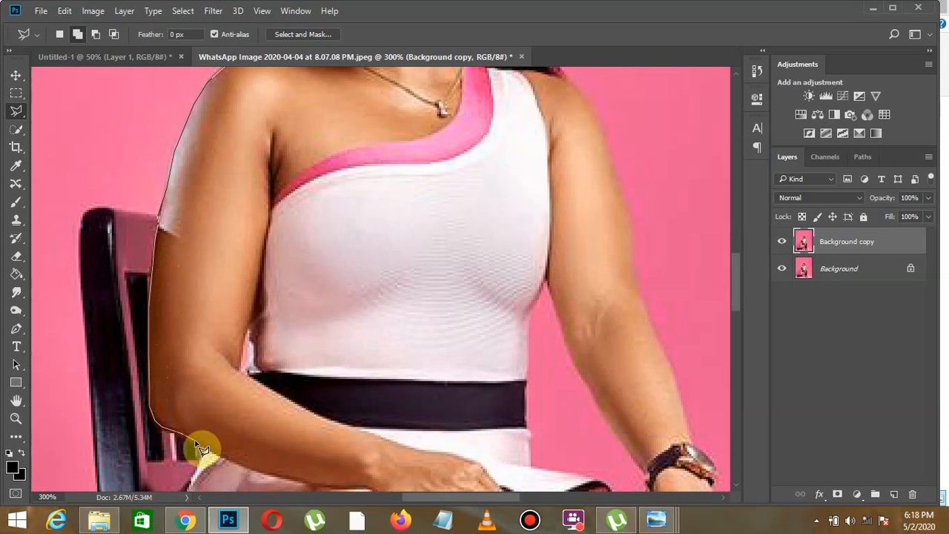
scroll(208, 456, "down", 5)
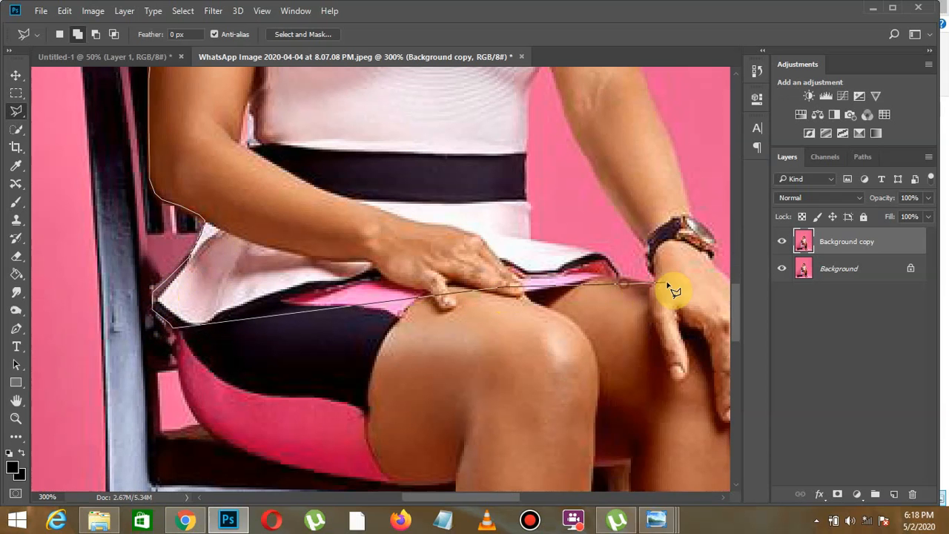
left_click(718, 274)
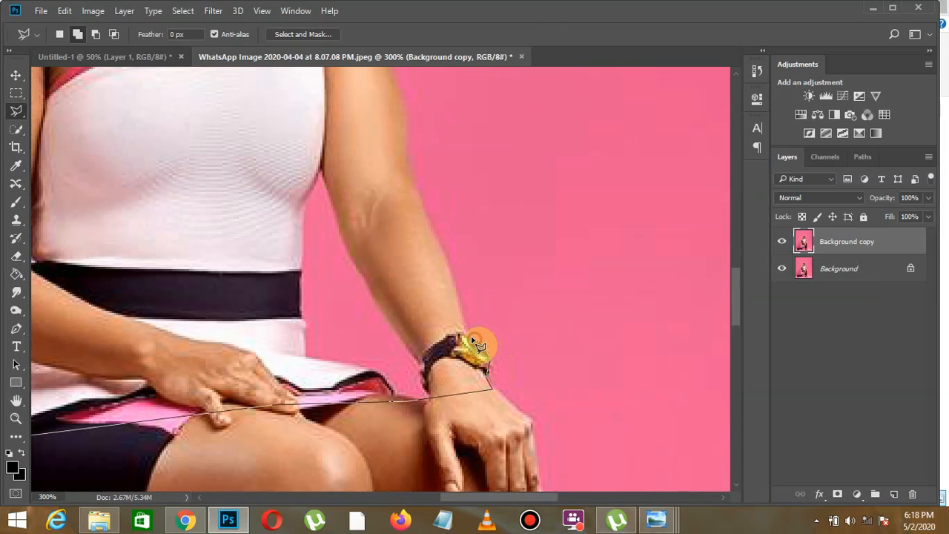
- Continue the Polygonal Lasso outline from the watch up the woman's right-side arm, over the shoulder and around her hair, closing the selection at its start
left_click(459, 302)
left_click(449, 268)
left_click(441, 248)
left_click(427, 212)
left_click(414, 187)
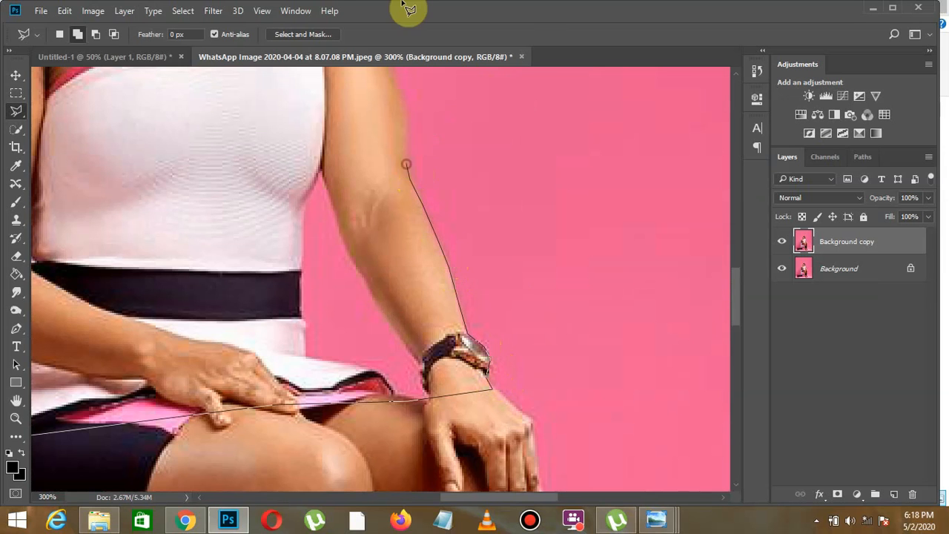
scroll(405, 178, "up", 5)
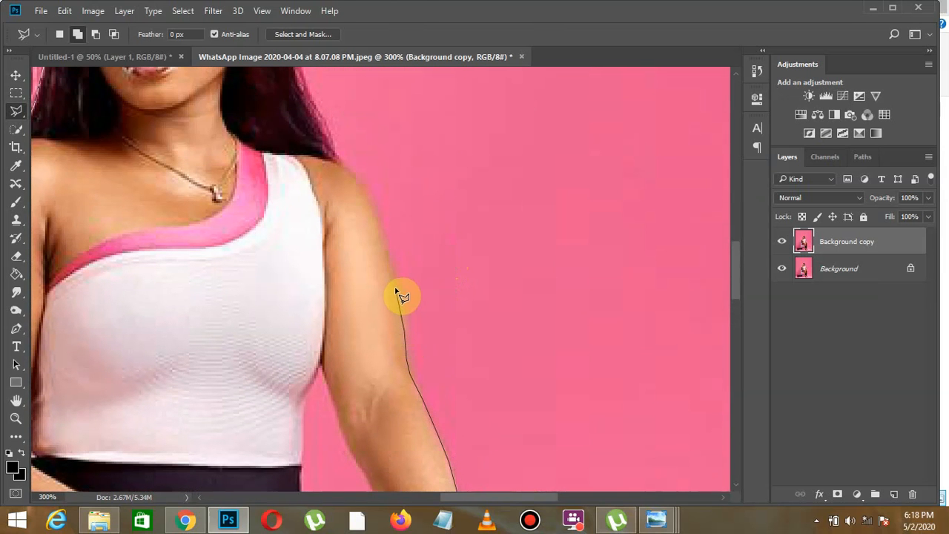
left_click(385, 251)
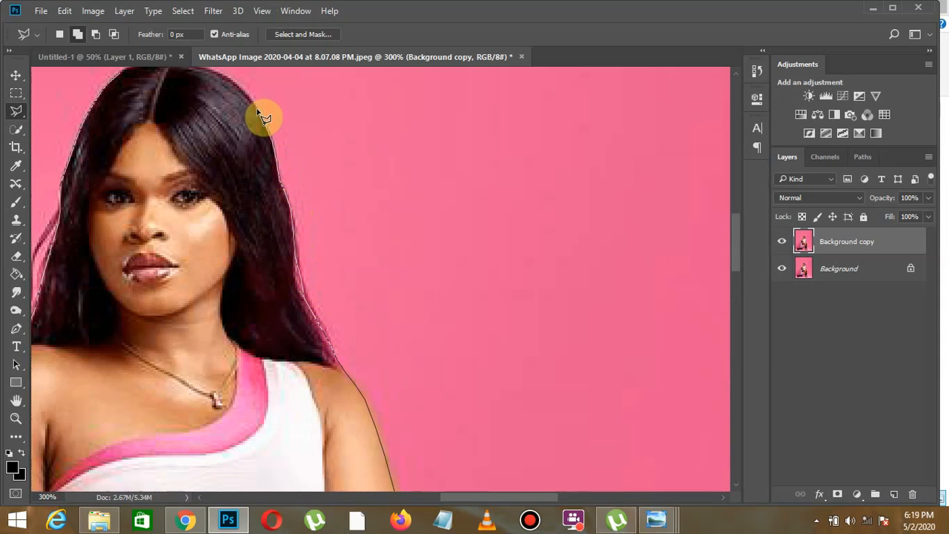
scroll(259, 101, "up", 4)
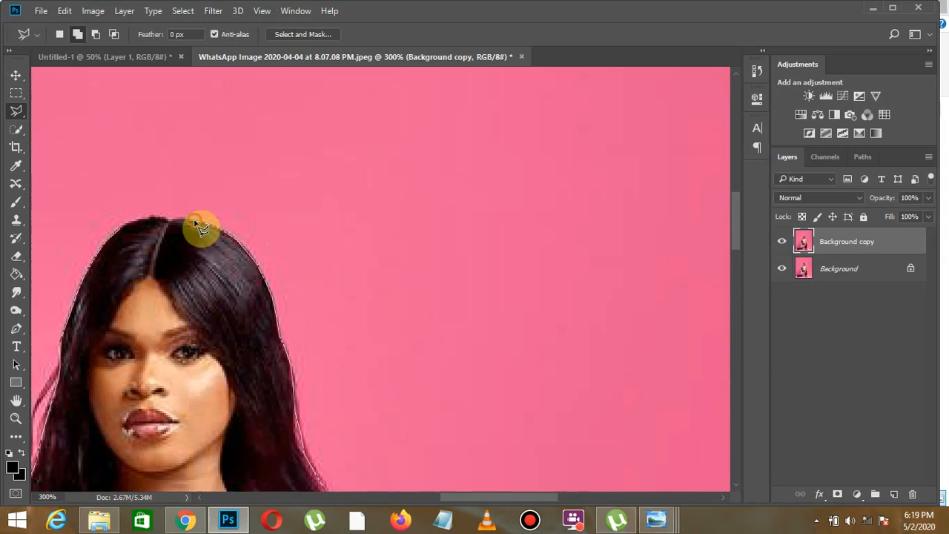
left_click(121, 229)
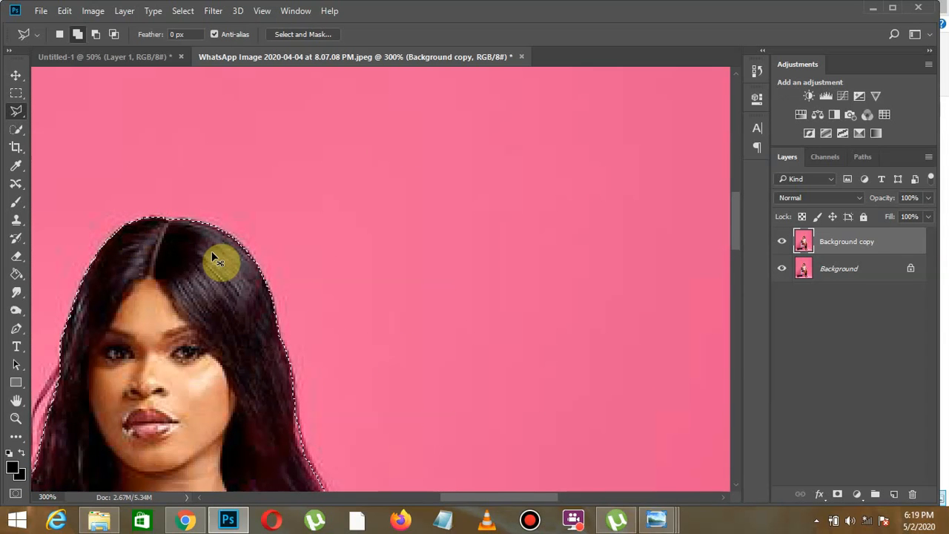
- Copy the selected woman to a new layer and hide the Background copy and Background layers
key("ctrl+minus")
key("ctrl+minus")
key("ctrl+minus")
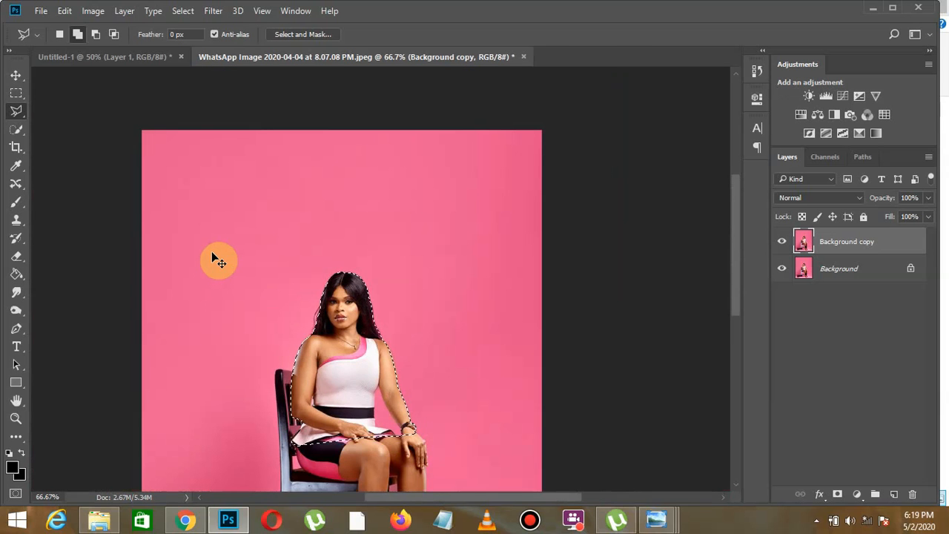
key("ctrl+j")
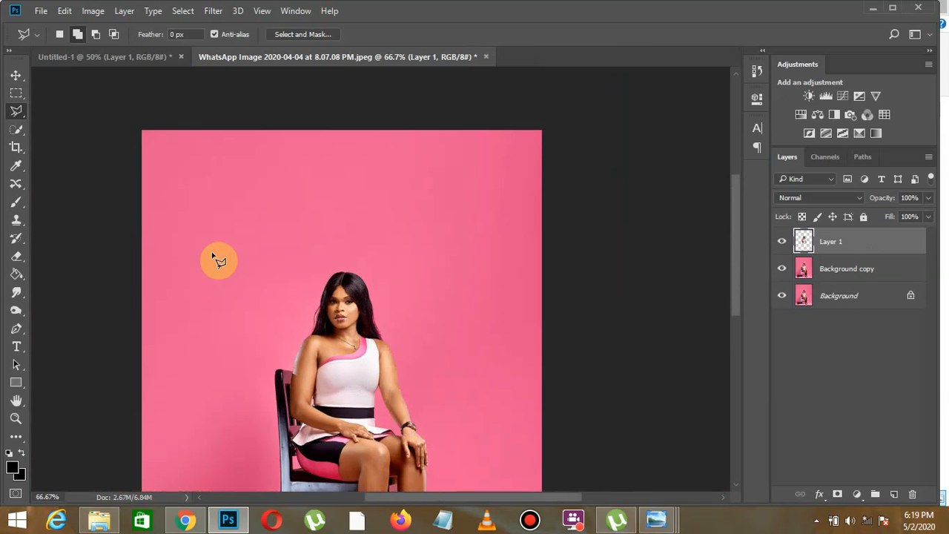
left_click(782, 268)
left_click(782, 296)
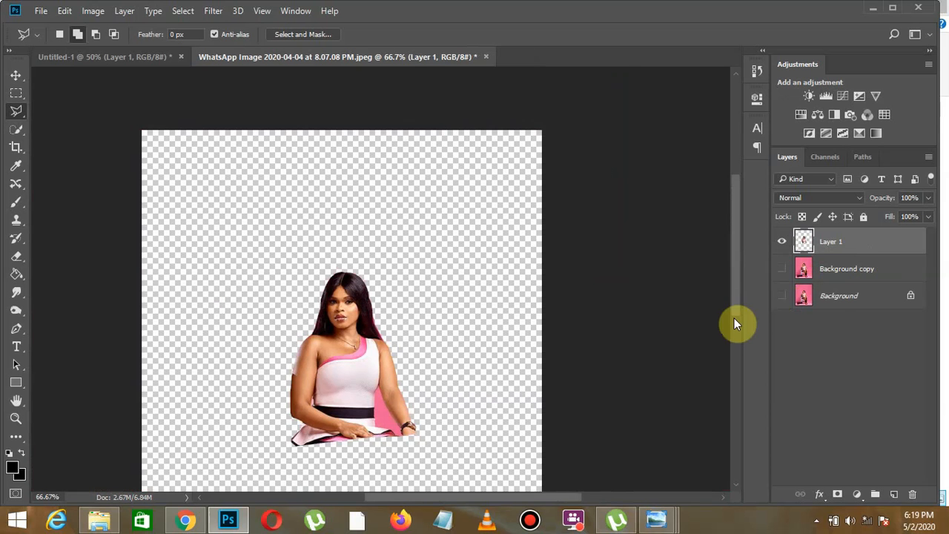
- Trace the pink gap between the woman's waist and watch arm with the Polygonal Lasso, delete it, and clear the selection
key("ctrl+plus")
key("ctrl+plus")
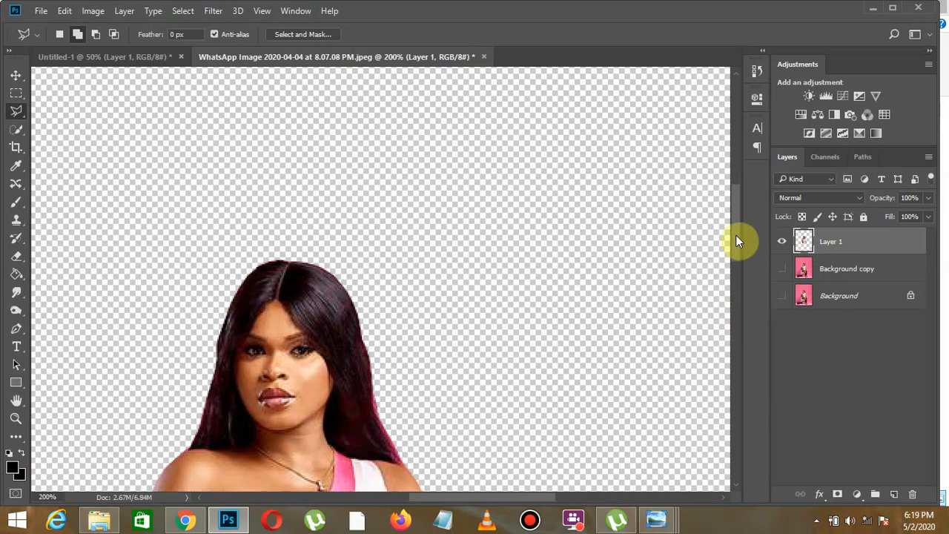
left_click_drag(736, 235, 743, 293)
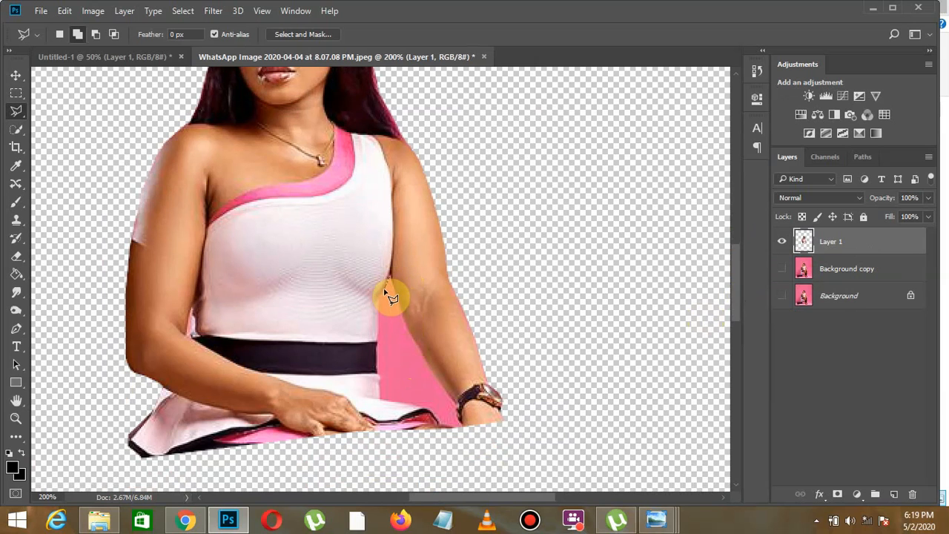
left_click(377, 329)
left_click(379, 401)
left_click(414, 406)
left_click(427, 412)
left_click(464, 426)
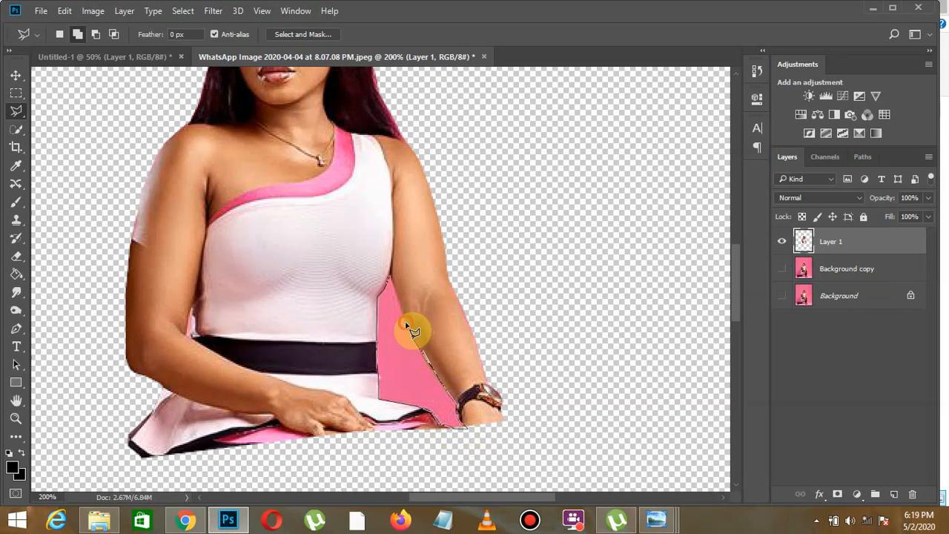
left_click(390, 276)
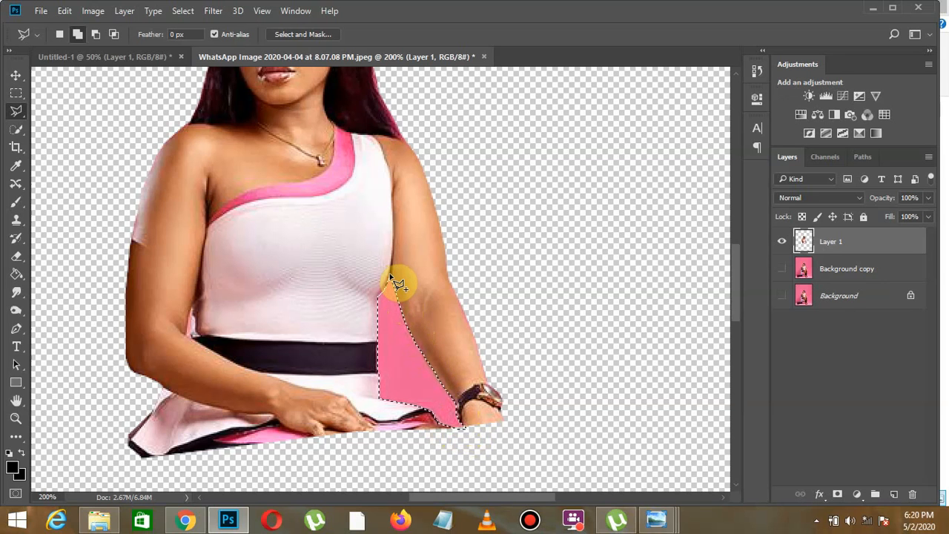
key("Delete")
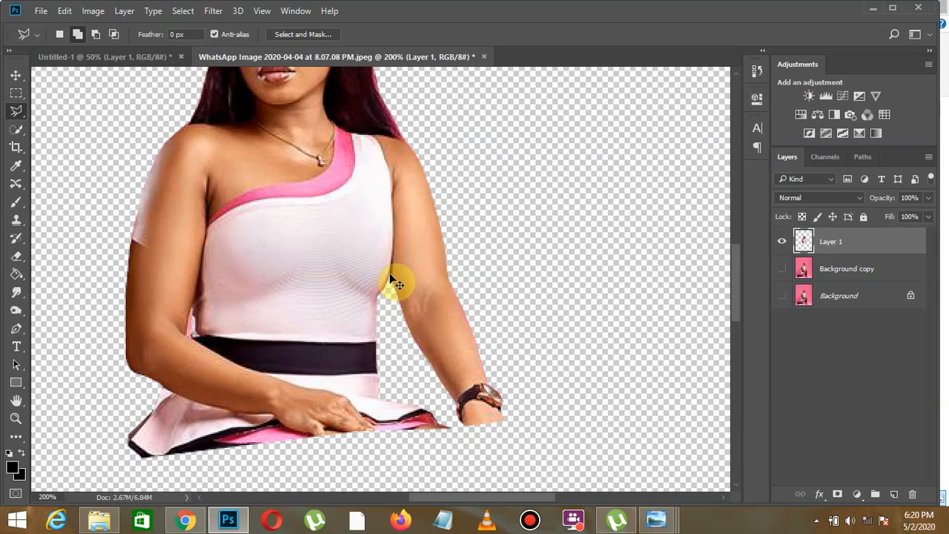
- Copy the cut-out woman's layer into the Untitled-1 document and move it down so the whole figure sits inside the canvas's upper-left area
key("ctrl+0")
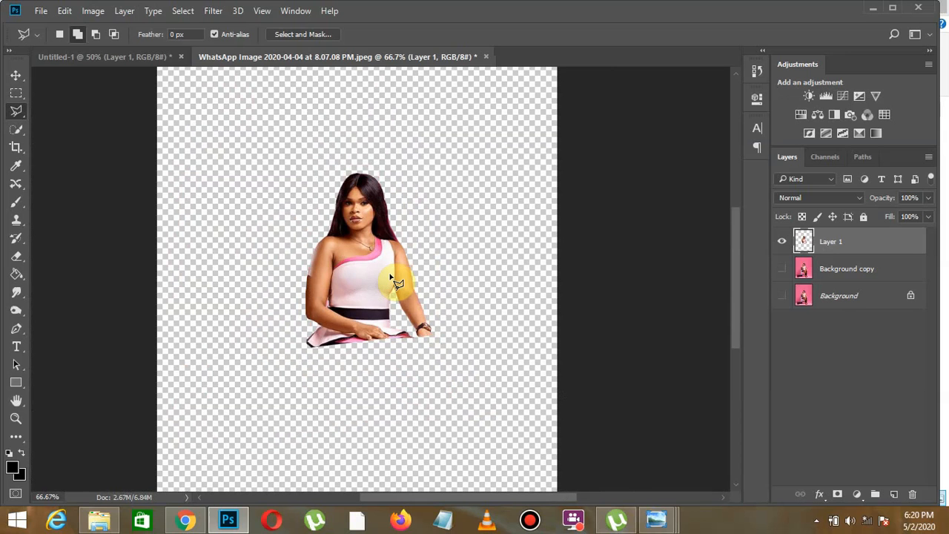
left_click(16, 77)
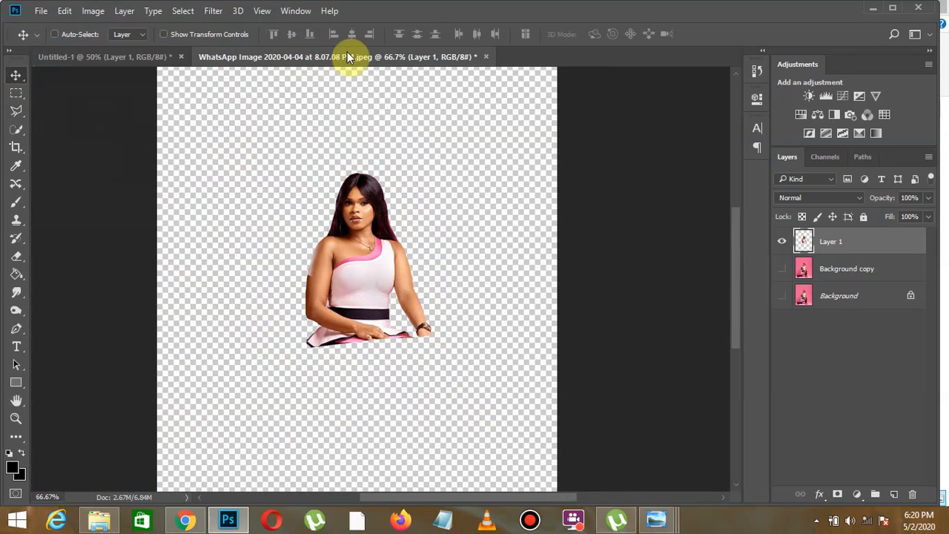
left_click_drag(345, 56, 494, 198)
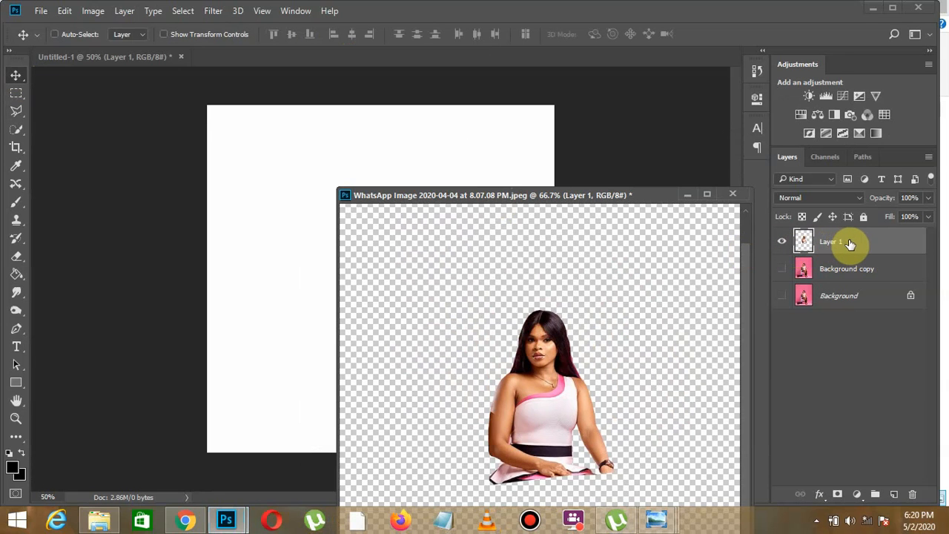
left_click_drag(848, 245, 314, 160)
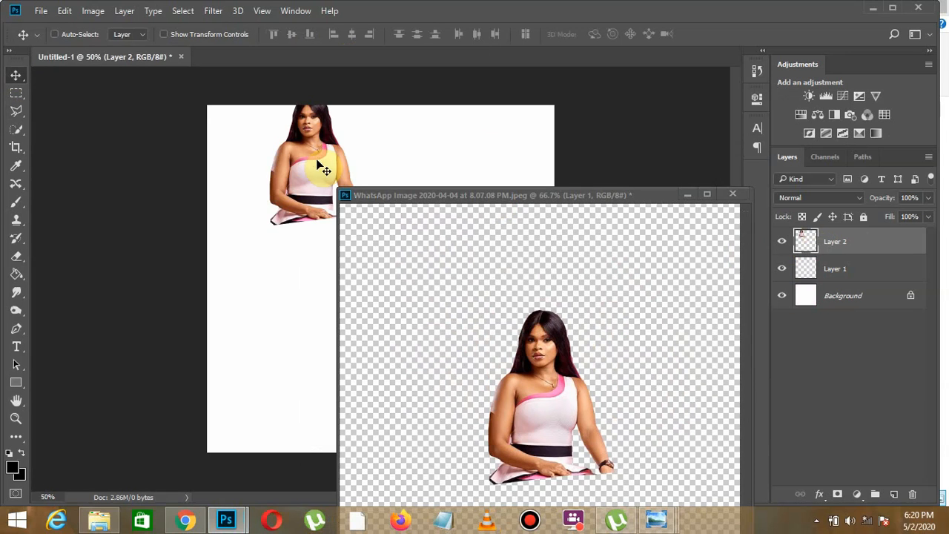
left_click_drag(389, 195, 336, 57)
left_click(138, 55)
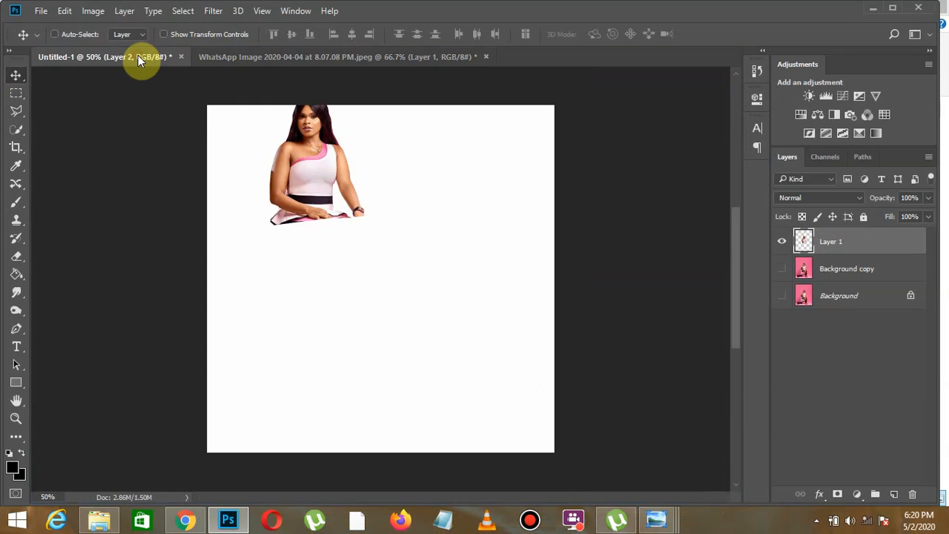
left_click_drag(322, 156, 326, 182)
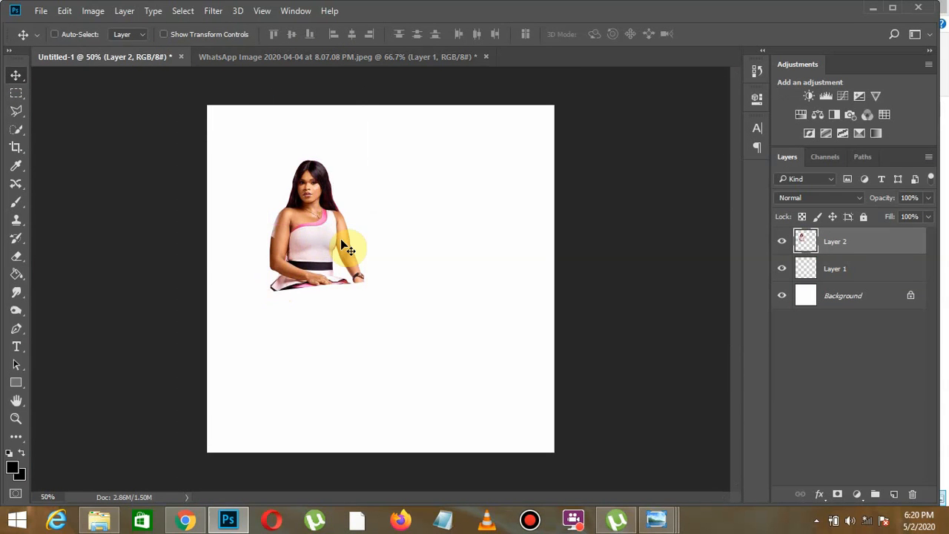
- Open the phone image from New folder (2) in File Explorer as a separate Photoshop document
left_click(108, 524)
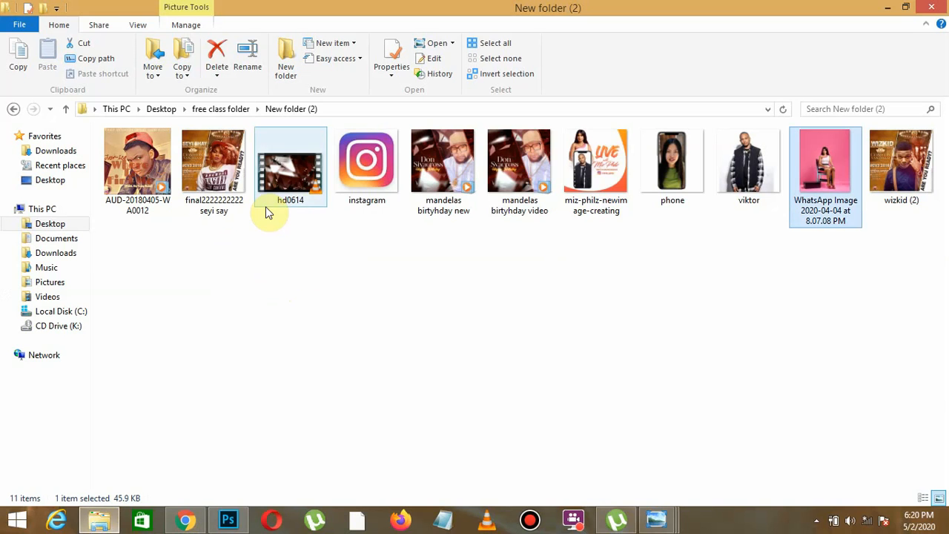
left_click(659, 141)
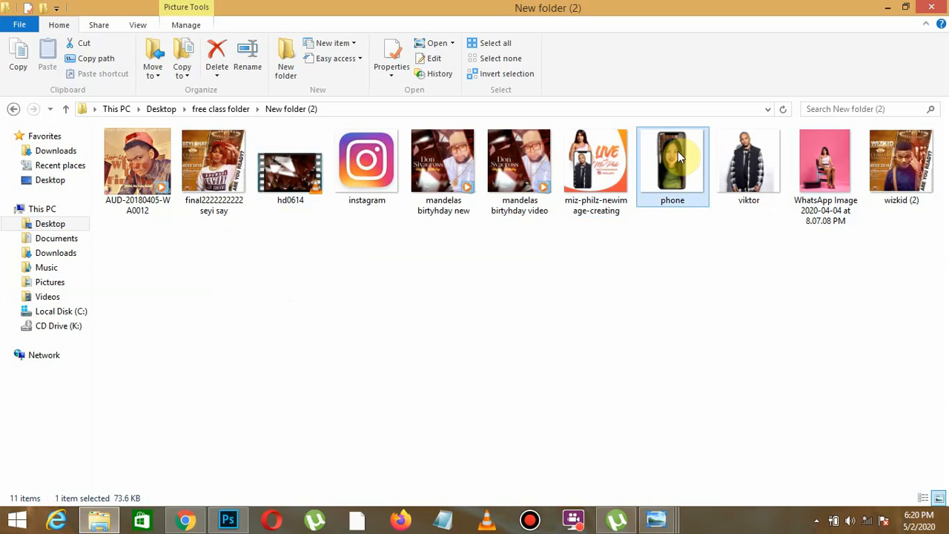
left_click_drag(678, 151, 537, 61)
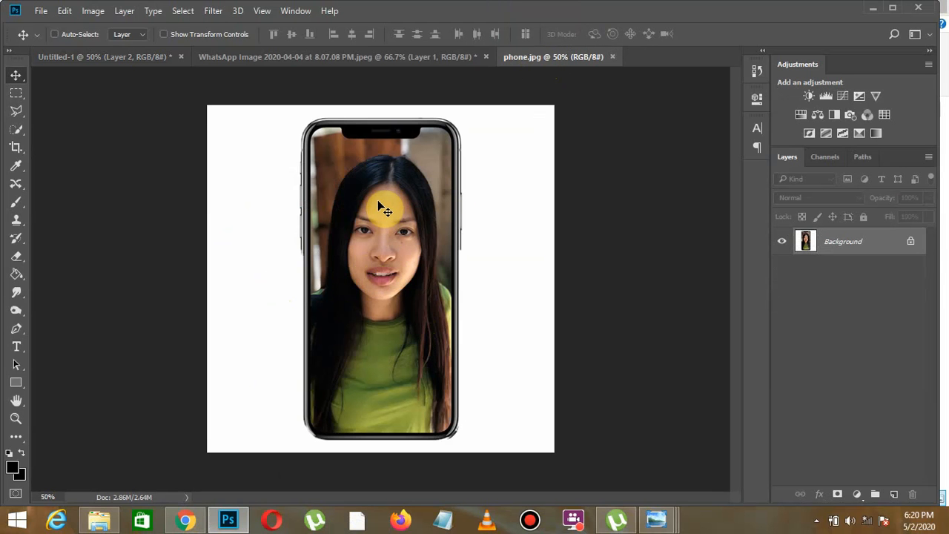
- Duplicate the phone image's Background layer and select the picture inside the phone's screen with the Quick Selection tool at brush size 45
key("ctrl+plus")
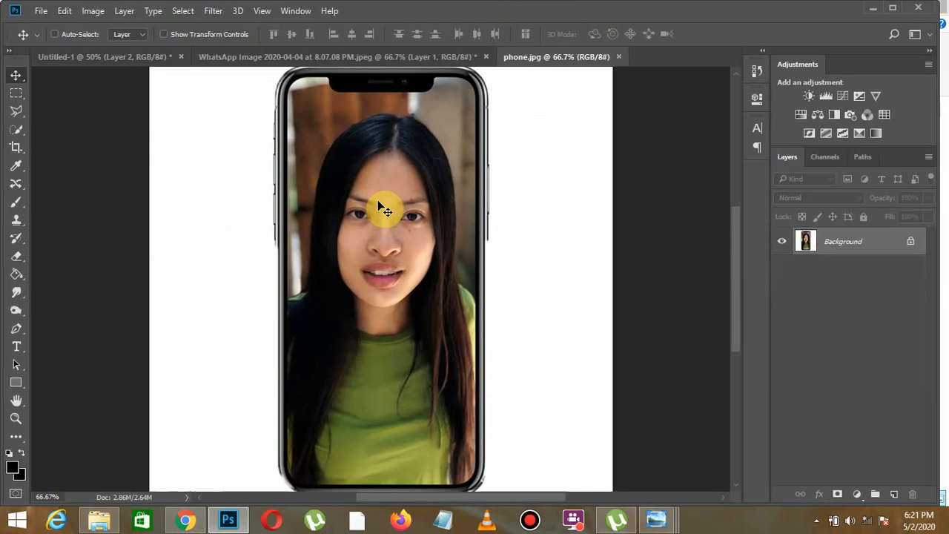
left_click(14, 128)
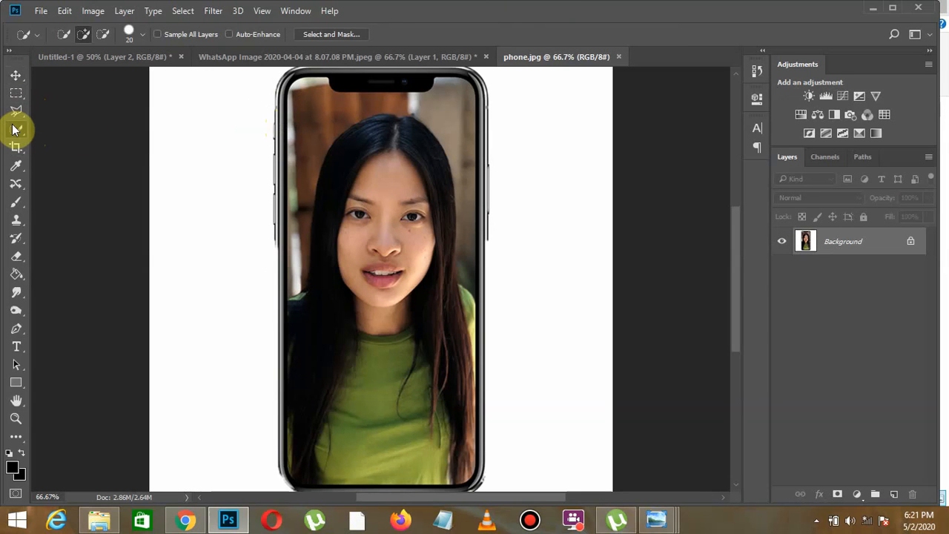
right_click(15, 130)
left_click(15, 130)
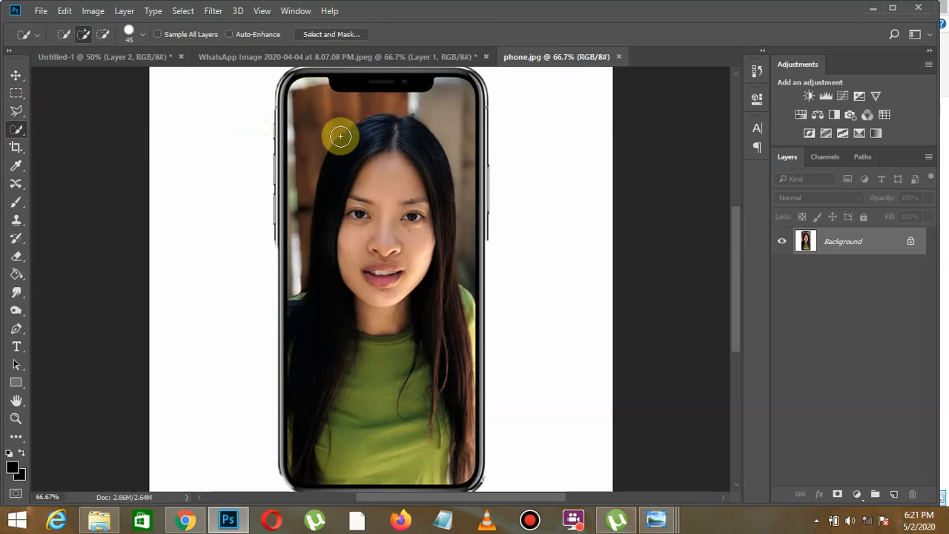
key("ctrl+j")
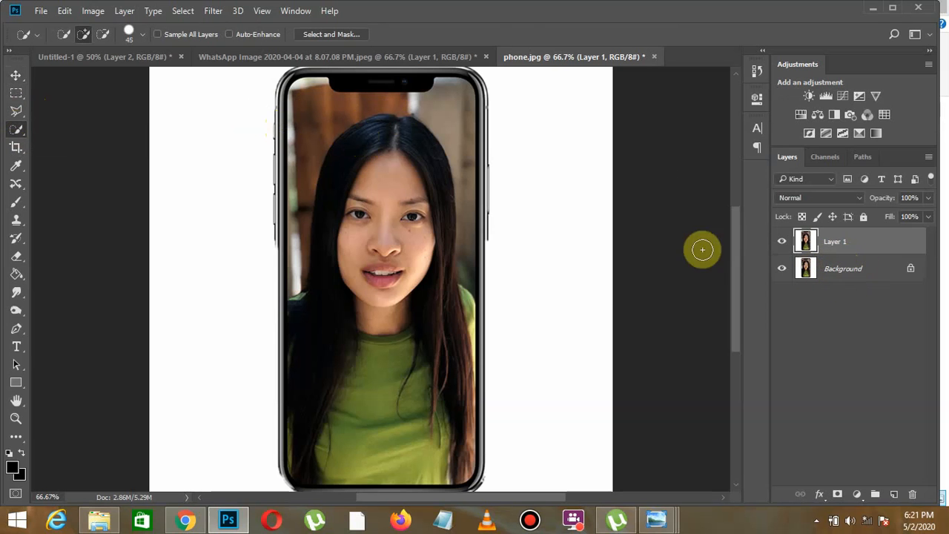
left_click(419, 116)
mouse_move(311, 133)
left_mouse_down()
mouse_move(373, 124)
mouse_move(346, 111)
left_mouse_up()
mouse_move(319, 245)
left_mouse_down()
mouse_move(313, 343)
mouse_move(320, 422)
mouse_move(335, 454)
left_mouse_up()
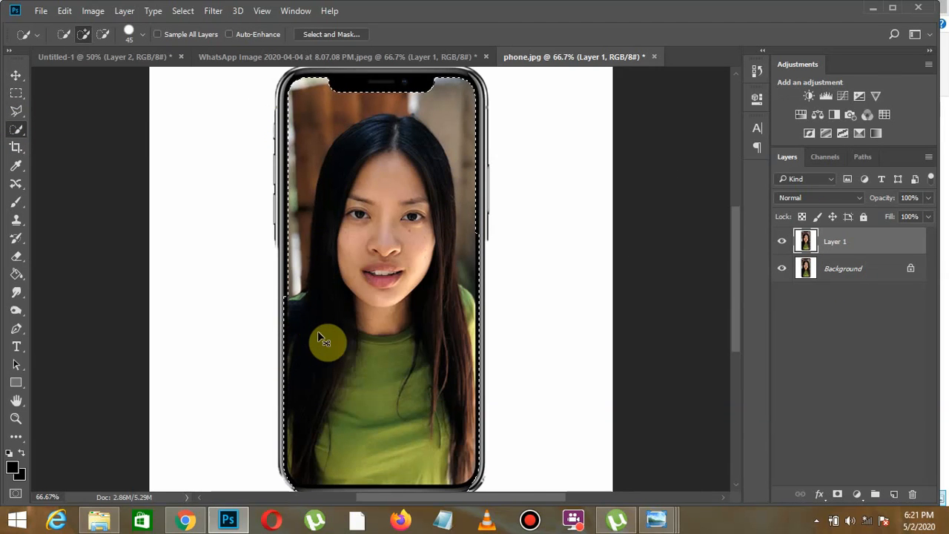
- Subtract the black bezel along the phone's right side, bottom edge and lower-left corner from the screen selection with the Quick Selection tool
key("ctrl+plus")
key("ctrl+plus")
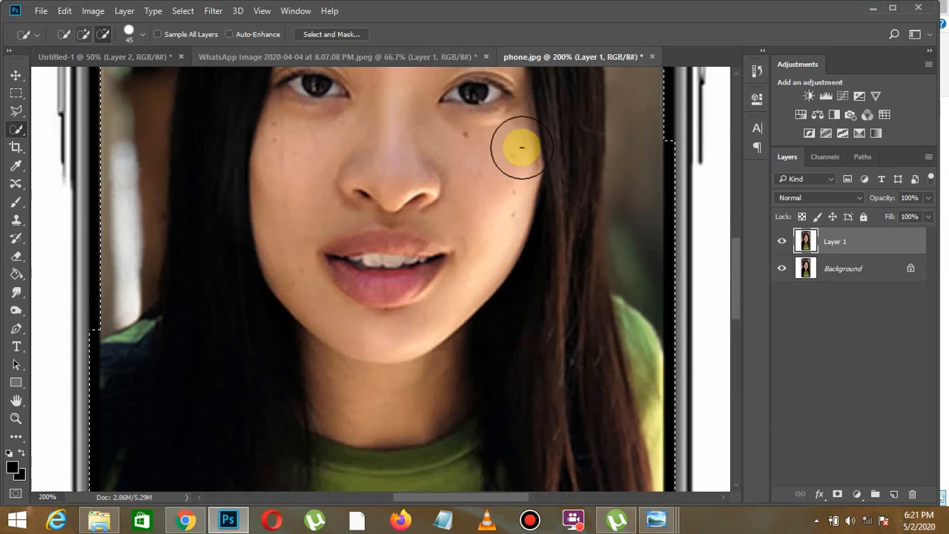
mouse_move(698, 158)
left_mouse_down()
mouse_move(699, 240)
mouse_move(738, 265)
mouse_move(743, 341)
left_mouse_up()
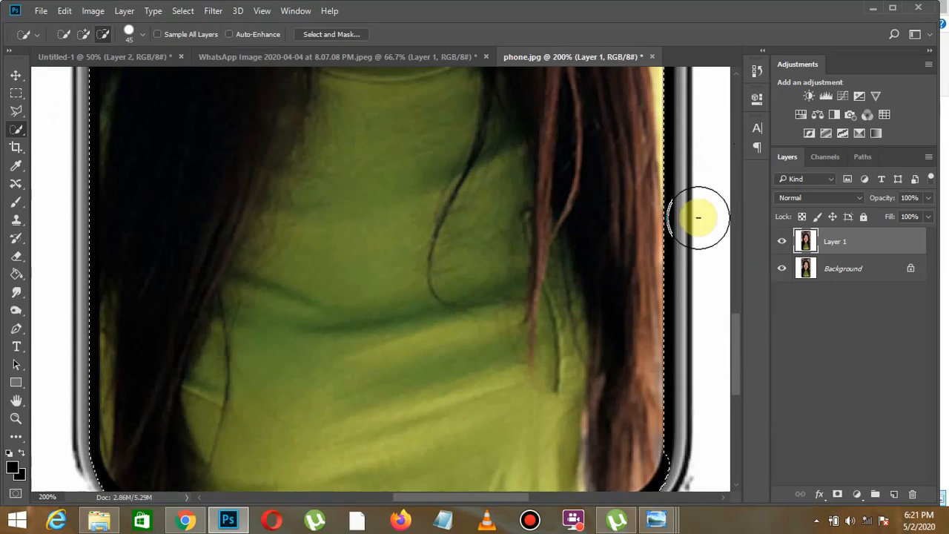
scroll(738, 293, "up", 5)
left_click_drag(737, 297, 736, 369)
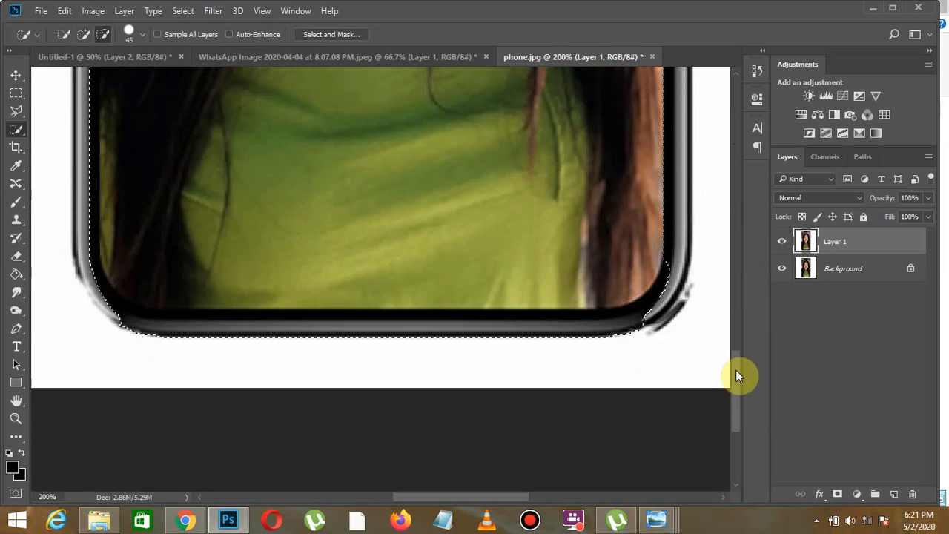
mouse_move(642, 346)
left_mouse_down()
mouse_move(649, 336)
mouse_move(593, 346)
mouse_move(471, 341)
mouse_move(455, 352)
mouse_move(201, 339)
mouse_move(203, 347)
mouse_move(99, 329)
mouse_move(78, 305)
mouse_move(66, 252)
mouse_move(66, 204)
mouse_move(100, 165)
mouse_move(64, 138)
left_mouse_up()
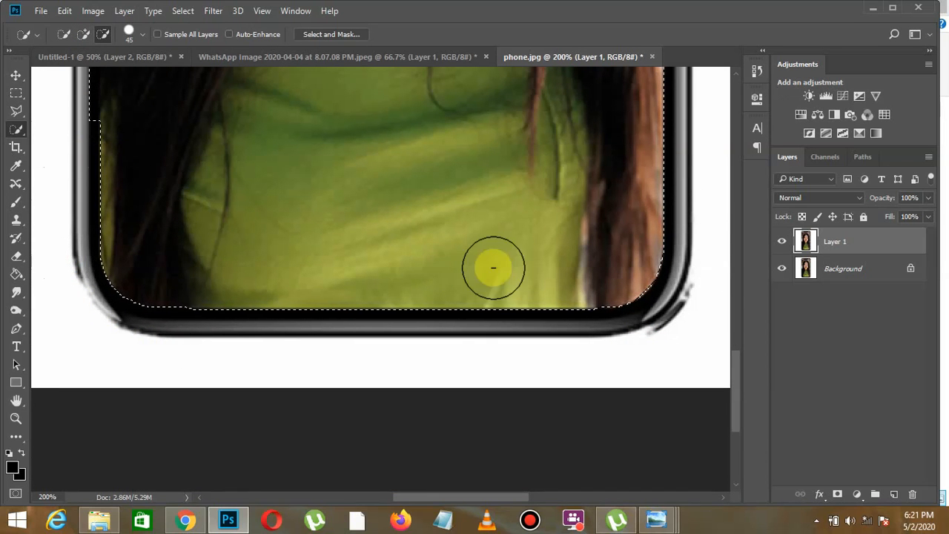
- Subtract the remaining black bezel along the phone's left side so the selection follows the screen picture's straight left edge
left_click_drag(738, 368, 754, 324)
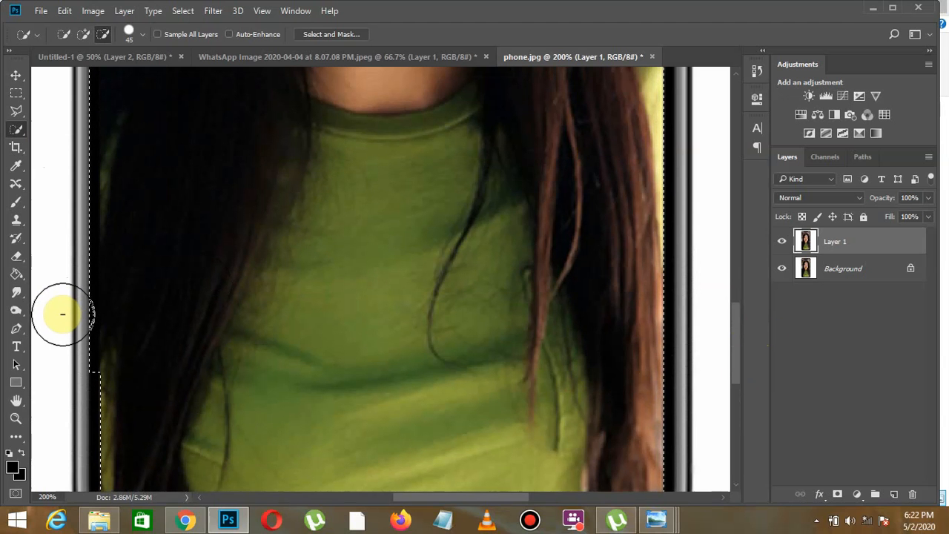
left_click_drag(68, 334, 64, 260)
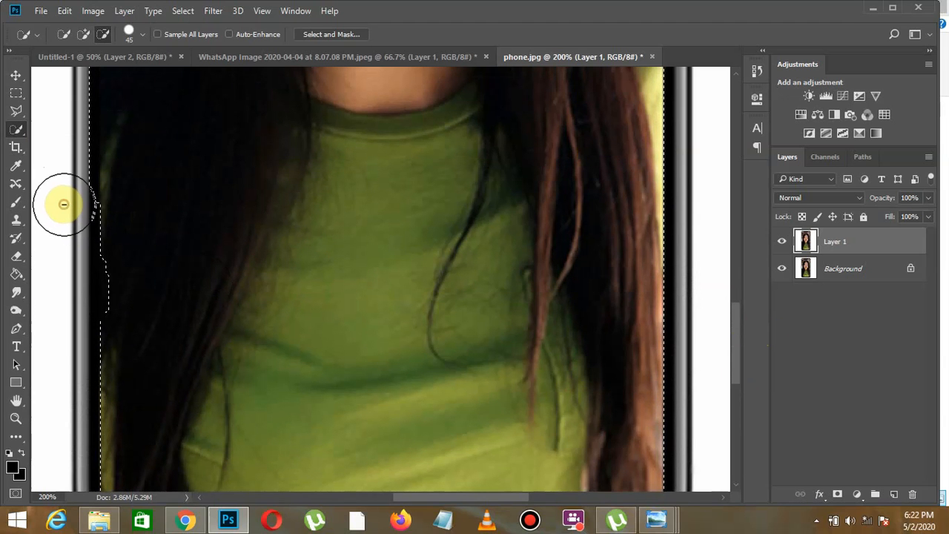
left_click(64, 152)
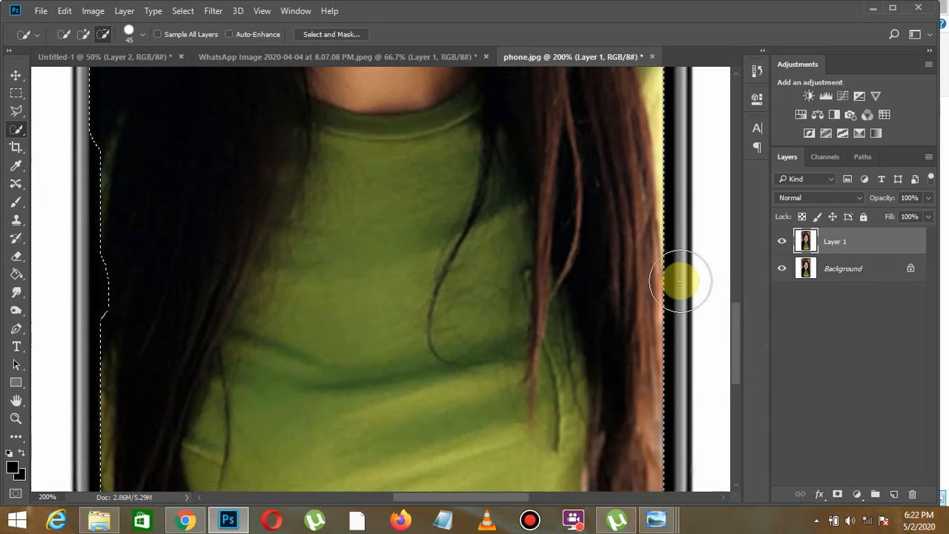
left_click_drag(734, 330, 743, 281)
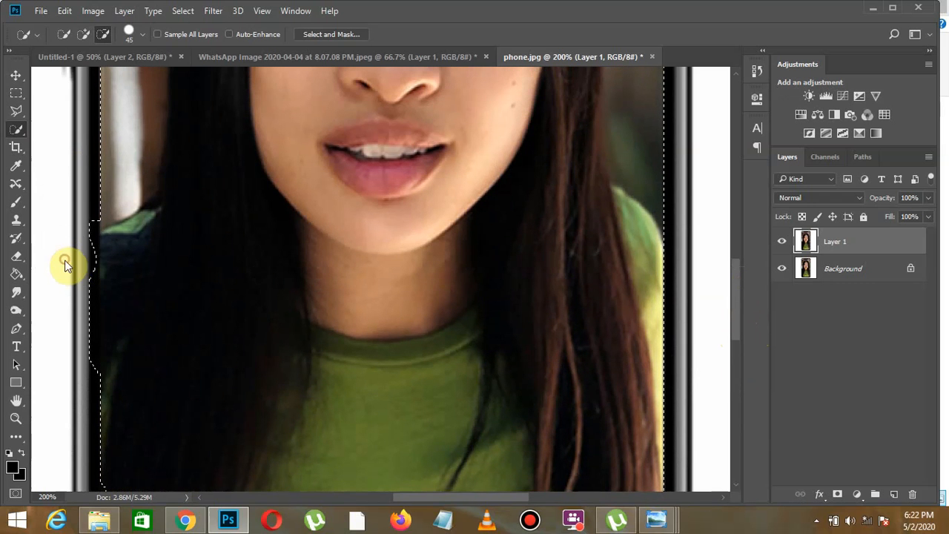
mouse_move(65, 269)
left_mouse_down()
mouse_move(69, 230)
mouse_move(65, 330)
mouse_move(64, 297)
mouse_move(63, 322)
left_mouse_up()
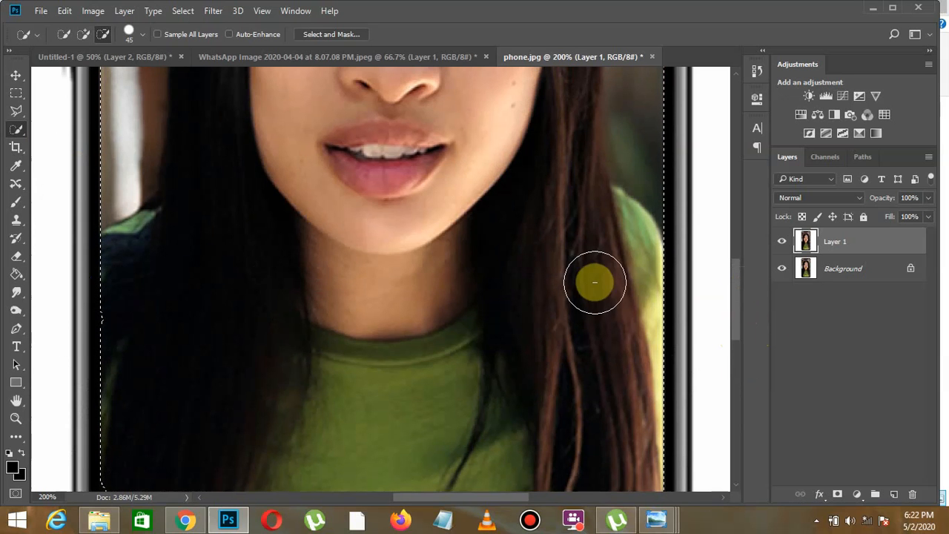
mouse_move(741, 299)
left_mouse_down()
mouse_move(740, 186)
mouse_move(738, 352)
mouse_move(745, 330)
left_mouse_up()
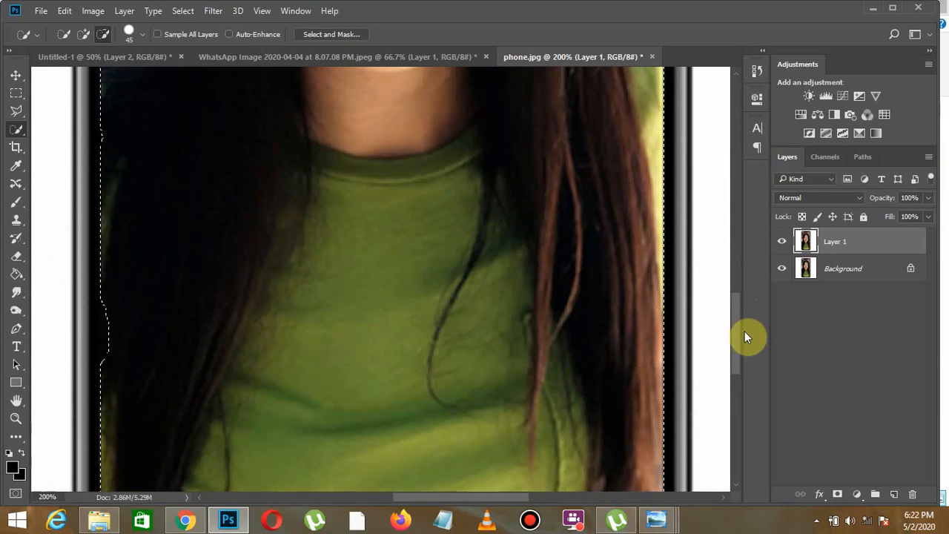
left_click(84, 34)
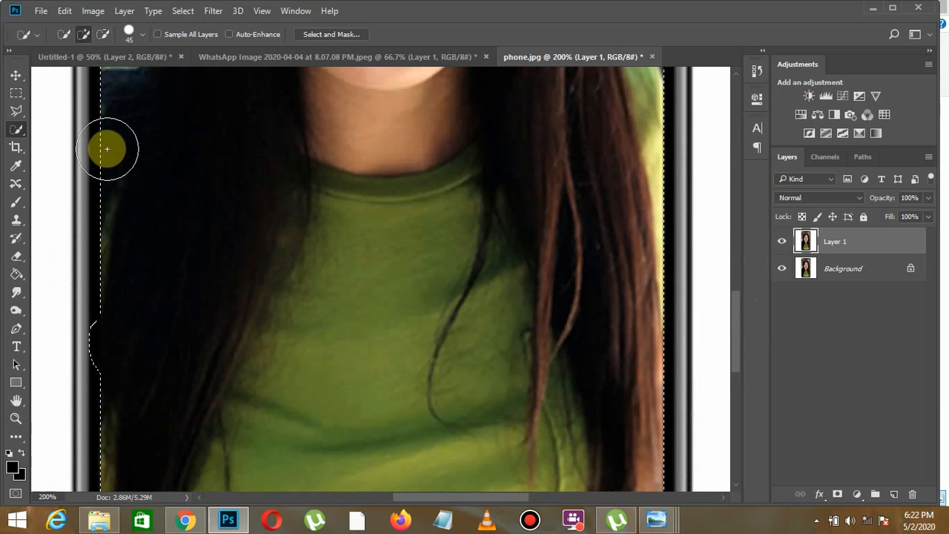
left_click(102, 35)
left_click_drag(68, 321, 66, 339)
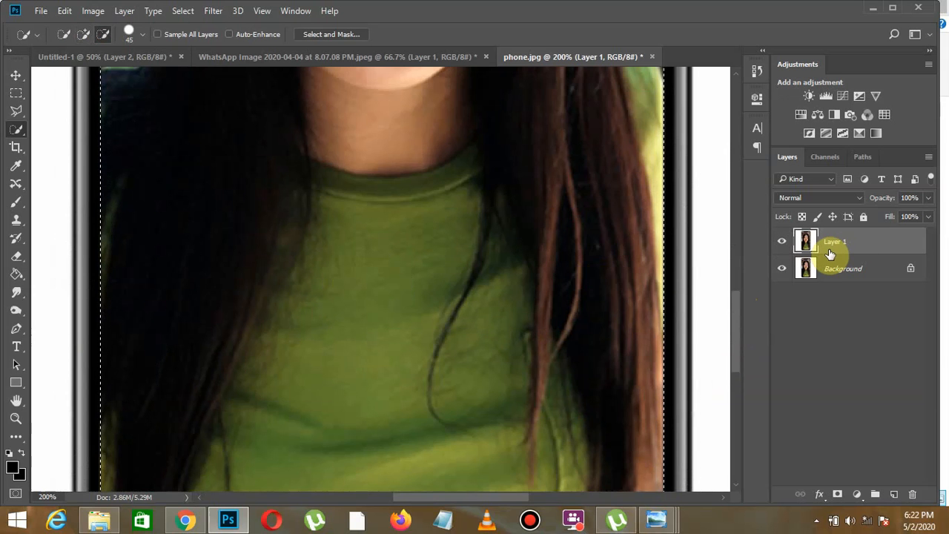
- Copy the selected screen picture to a new layer, then make Layer 1 the active layer
key("ctrl+minus")
key("ctrl+minus")
key("ctrl+minus")
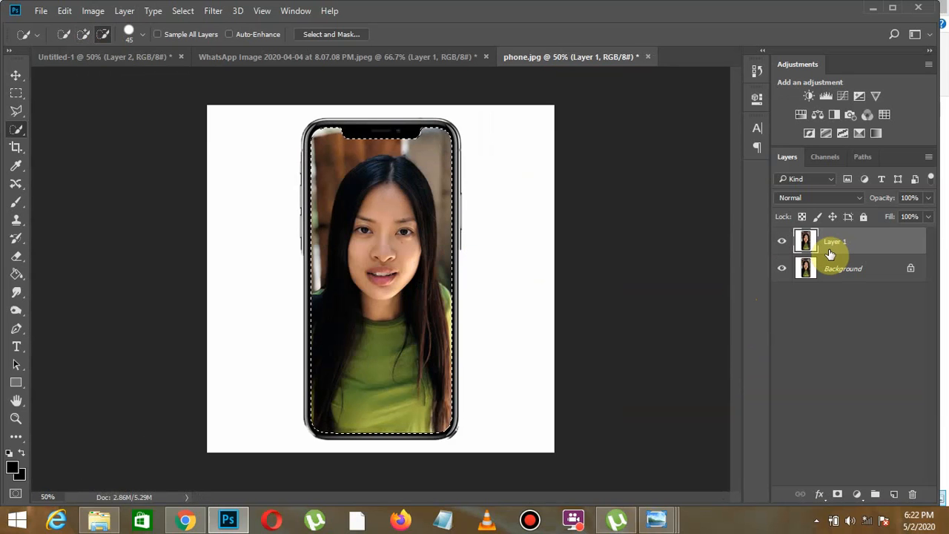
key("ctrl+j")
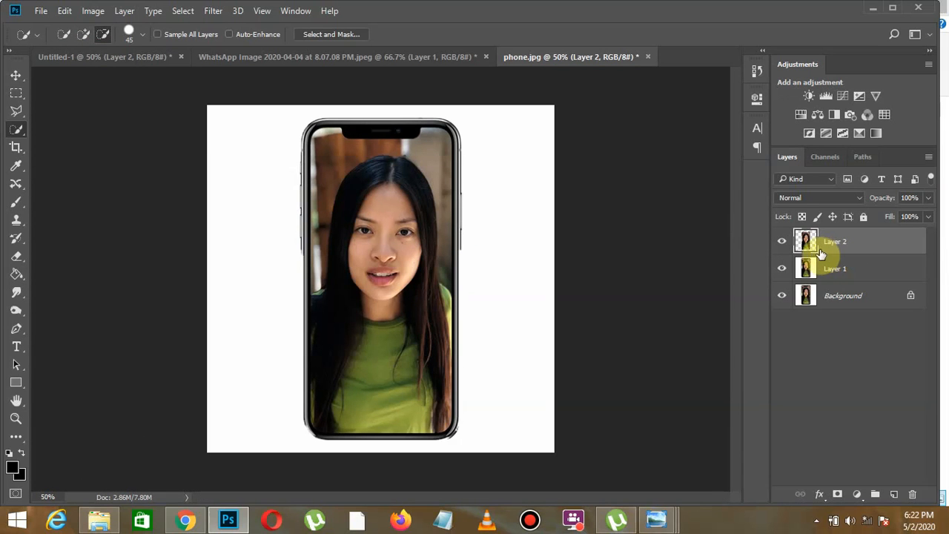
left_click(816, 267)
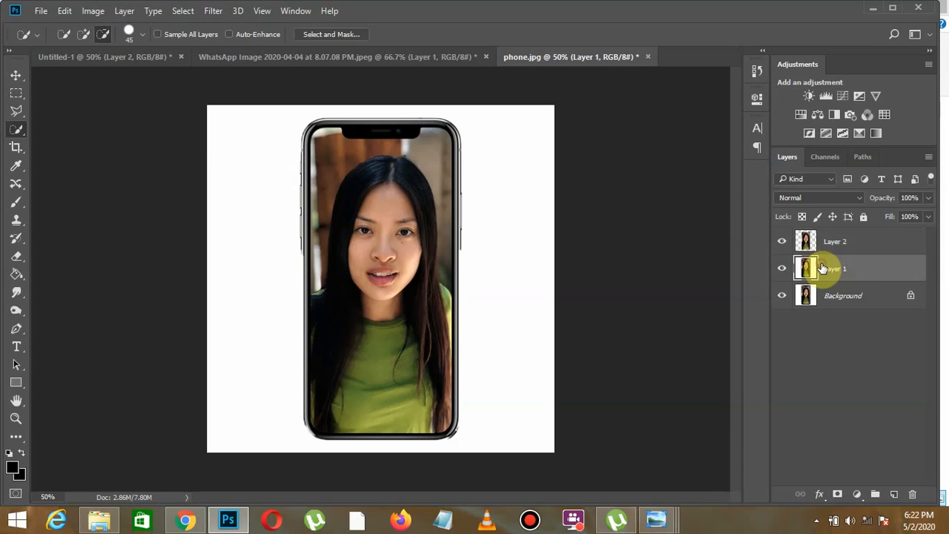
- Toggle the visibility of the copied screen picture's layer to compare it with the phone layer beneath
left_click(782, 243)
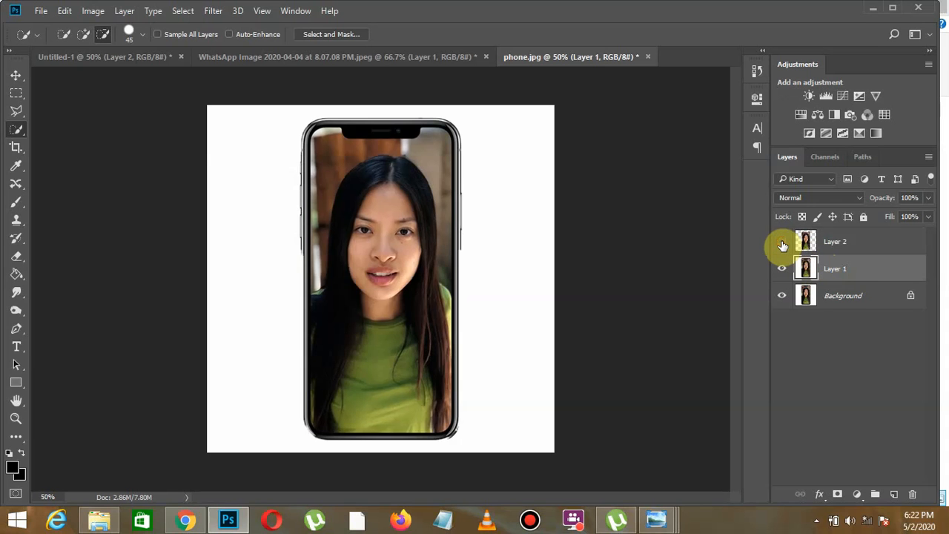
left_click(783, 246)
left_click(783, 245)
left_click(784, 246)
left_click(784, 245)
left_click(784, 246)
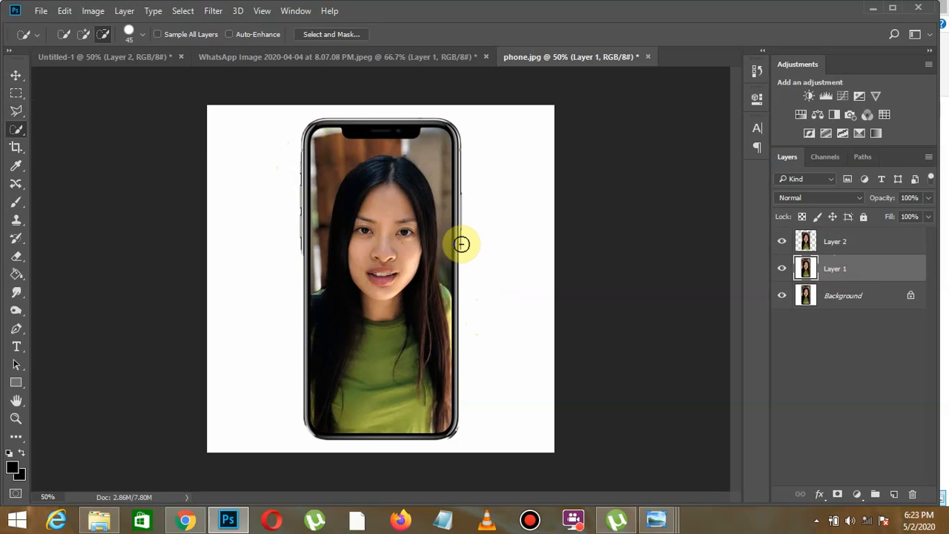
- Start a Polygonal Lasso outline on Layer 1 at the phone's right side button and follow the right edge downward
left_click(16, 112)
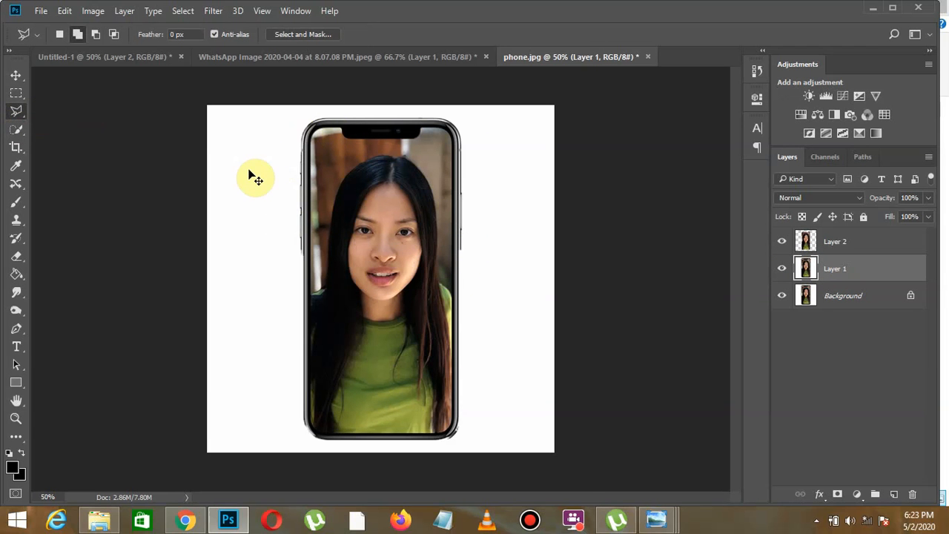
key("ctrl+plus")
key("ctrl+plus")
key("ctrl+plus")
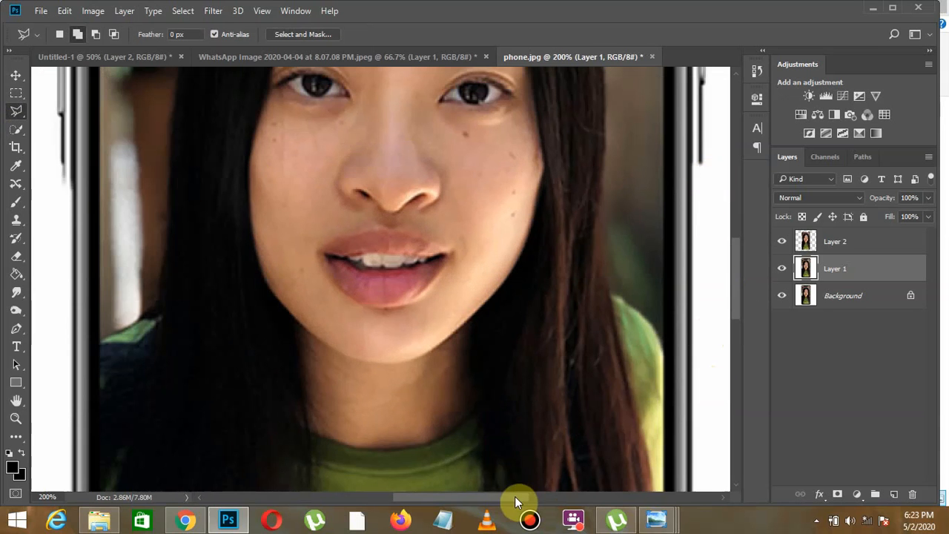
left_click_drag(515, 496, 538, 496)
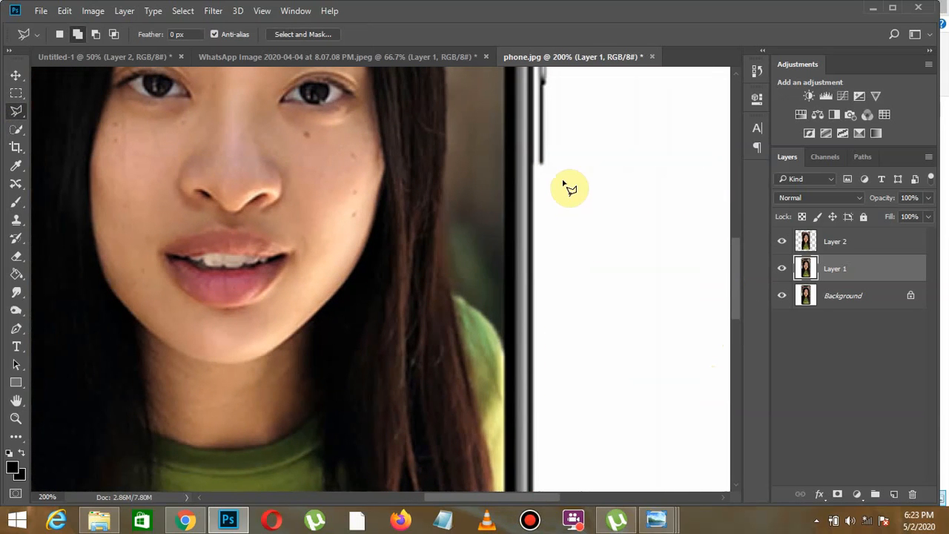
left_click(544, 82)
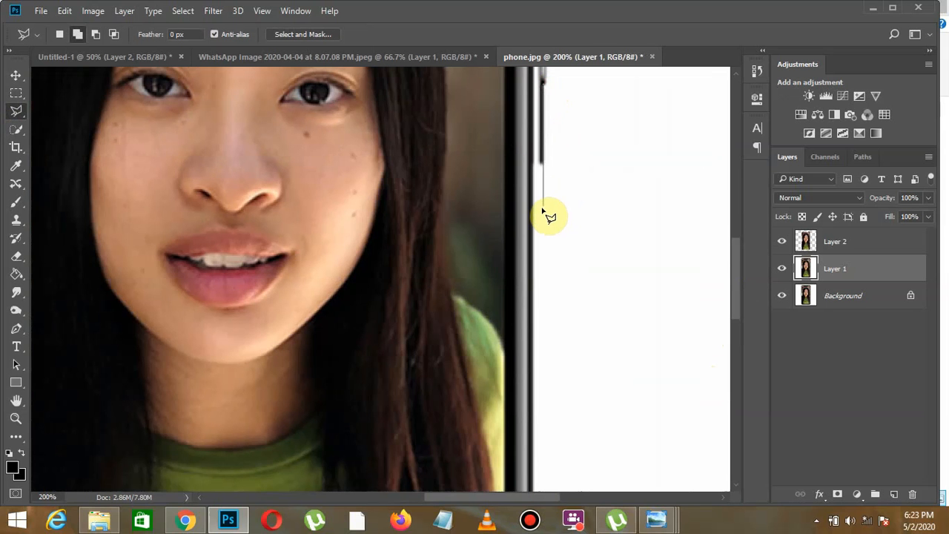
scroll(564, 371, "down", 10)
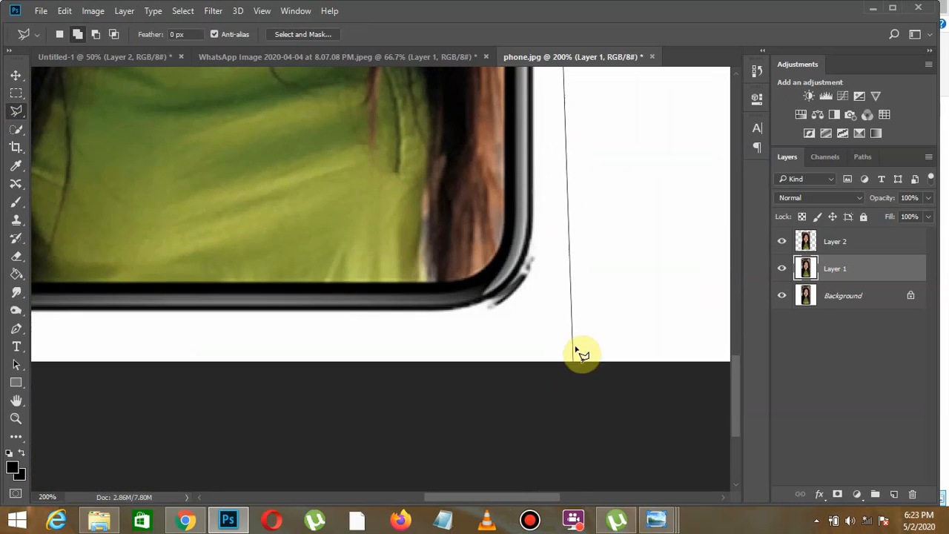
scroll(552, 7, "up", 10)
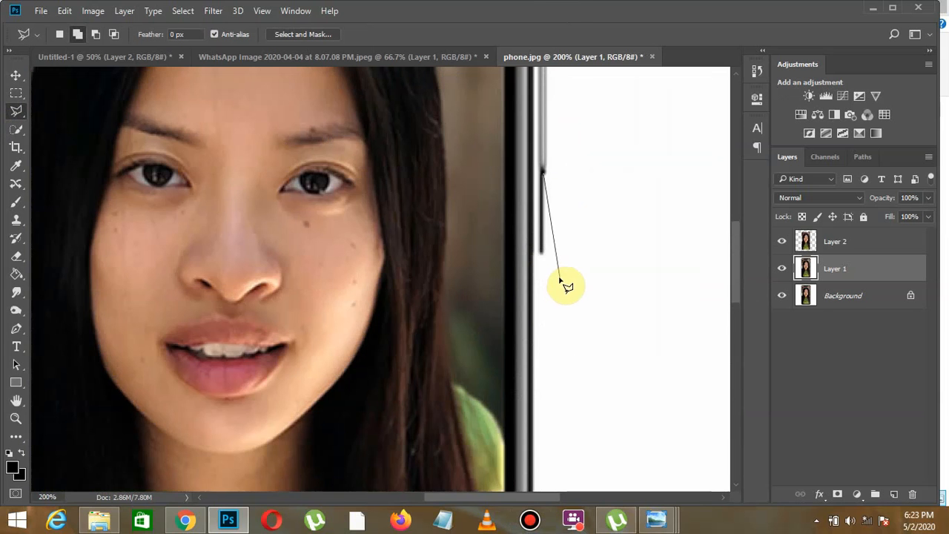
left_click(544, 268)
scroll(524, 512, "down", 5)
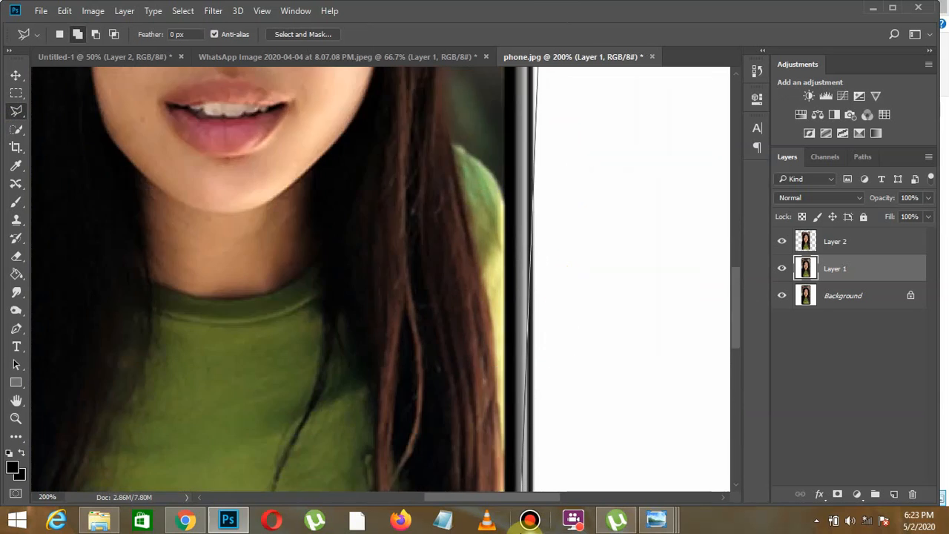
scroll(521, 529, "down", 6)
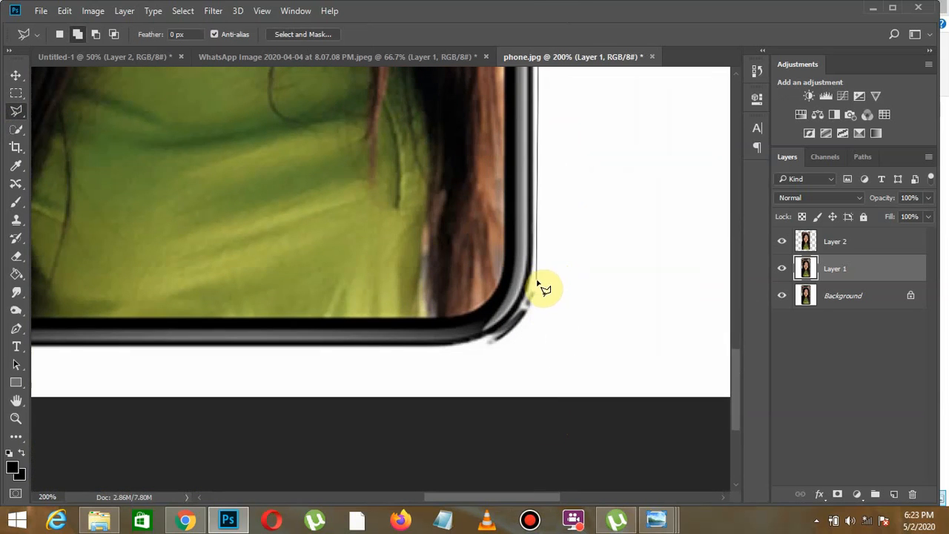
- Continue the lasso outline around the phone's lower-right corner and along its bottom edge to the lower-left corner
left_click(538, 283)
left_click(533, 302)
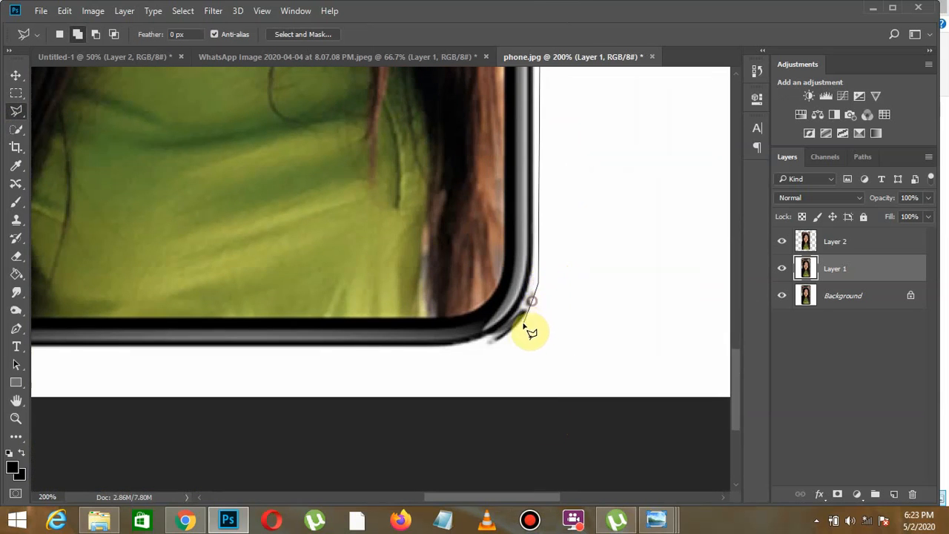
left_click(520, 323)
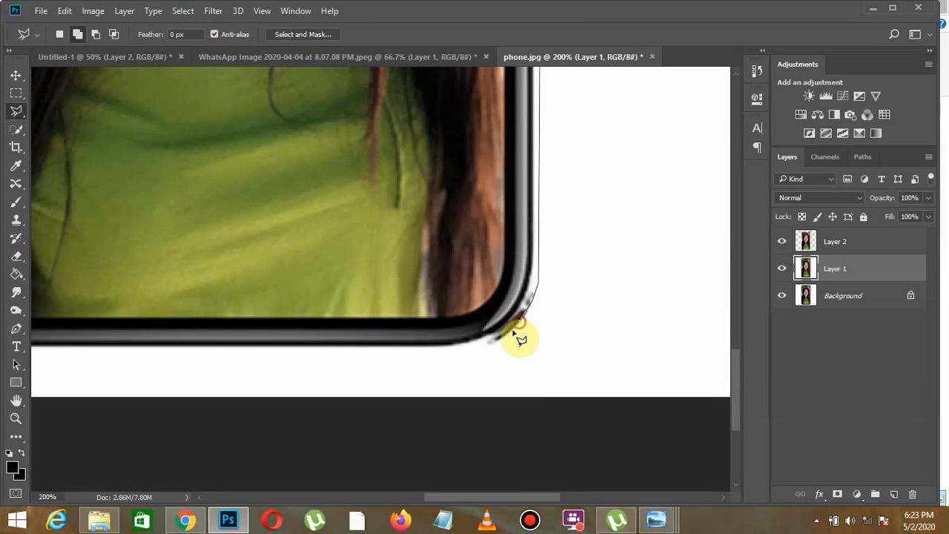
left_click(477, 347)
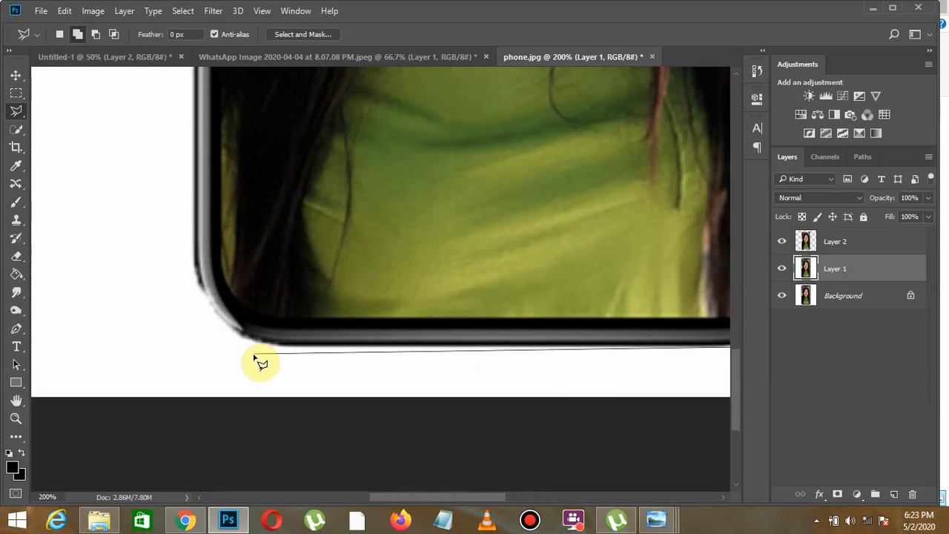
left_click(280, 346)
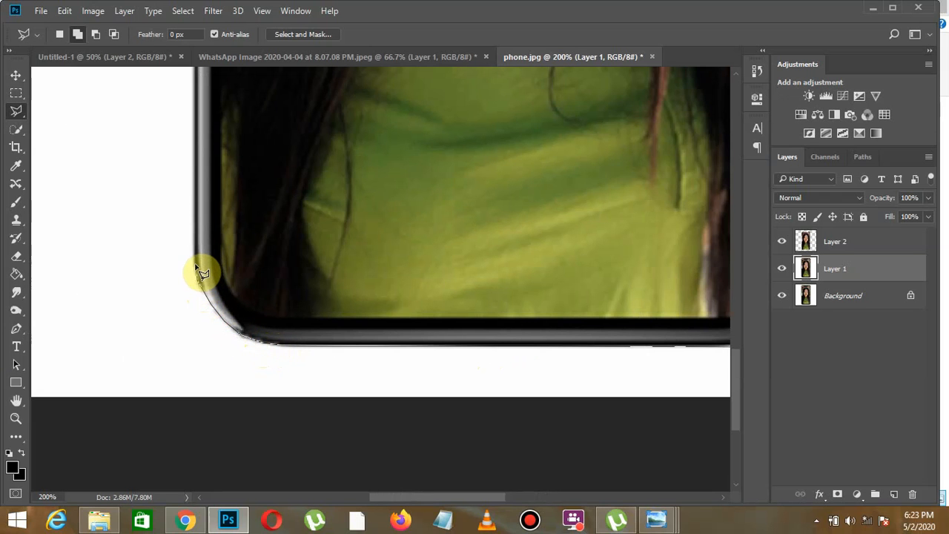
- Carry the lasso outline around the phone's lower-left corner and up its left edge toward the side buttons
mouse_move(198, 4)
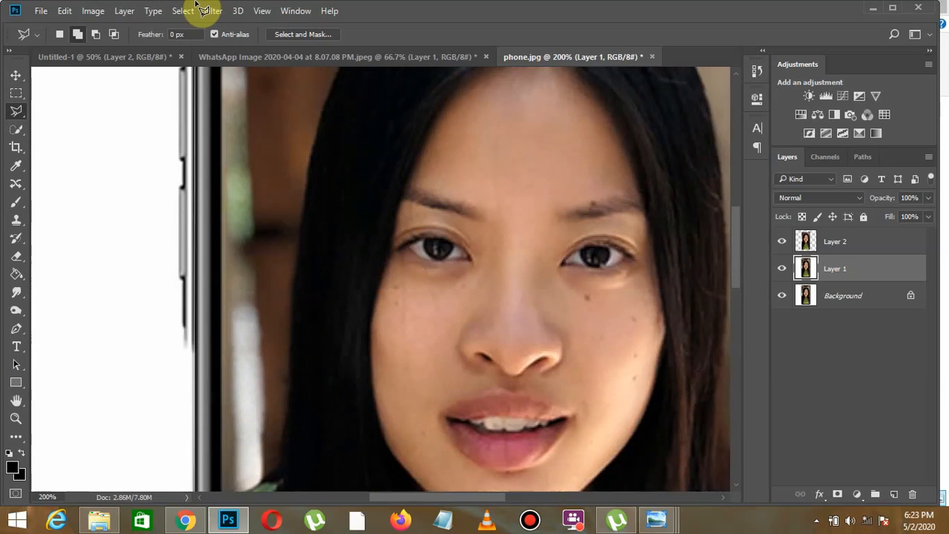
scroll(200, 378, "down", 10)
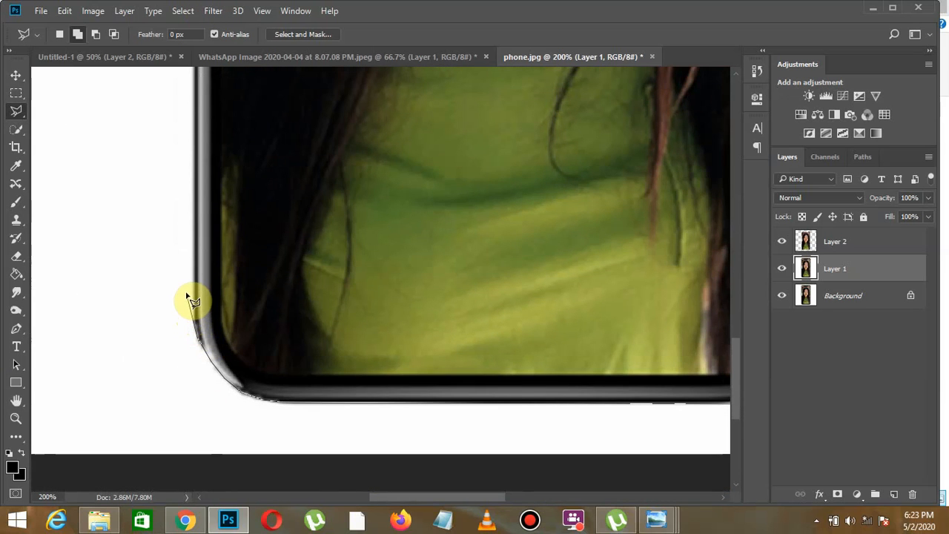
left_click(185, 294)
mouse_move(161, 8)
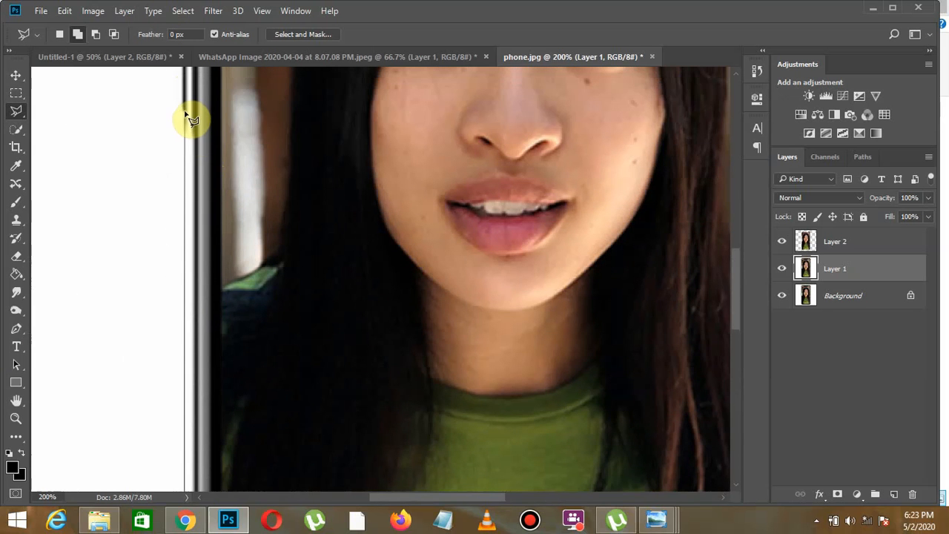
left_click(184, 113)
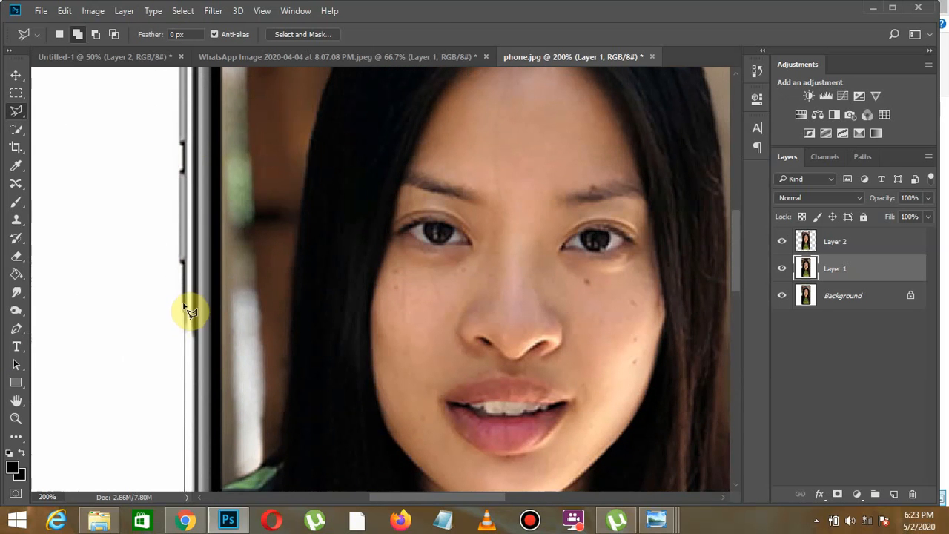
- Trace the lasso outline closely around the buttons on the phone's left side
left_click(184, 308)
left_click(183, 166)
left_click(181, 143)
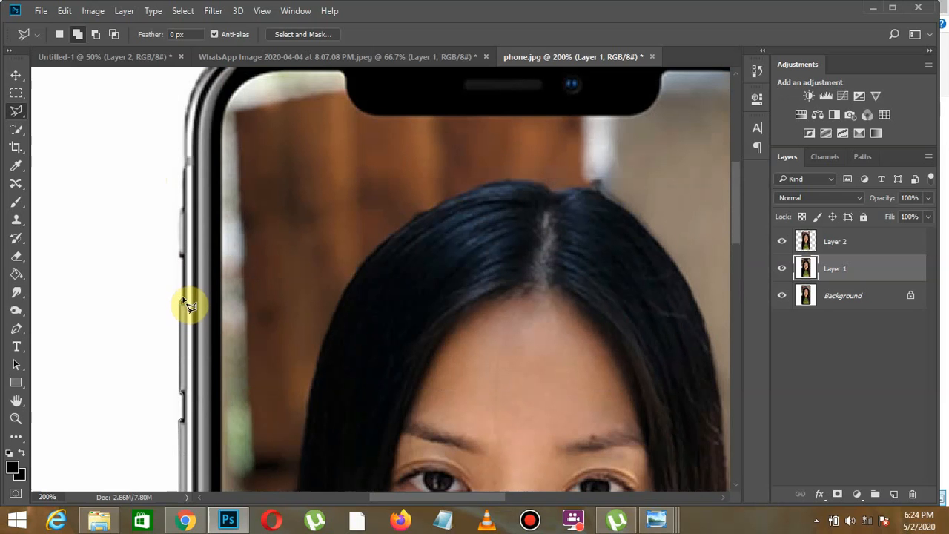
left_click(183, 300)
left_click(180, 257)
- Carry the lasso outline around the phone's upper-left corner, along its top edge and around the upper-right corner
scroll(192, 126, "up", 5)
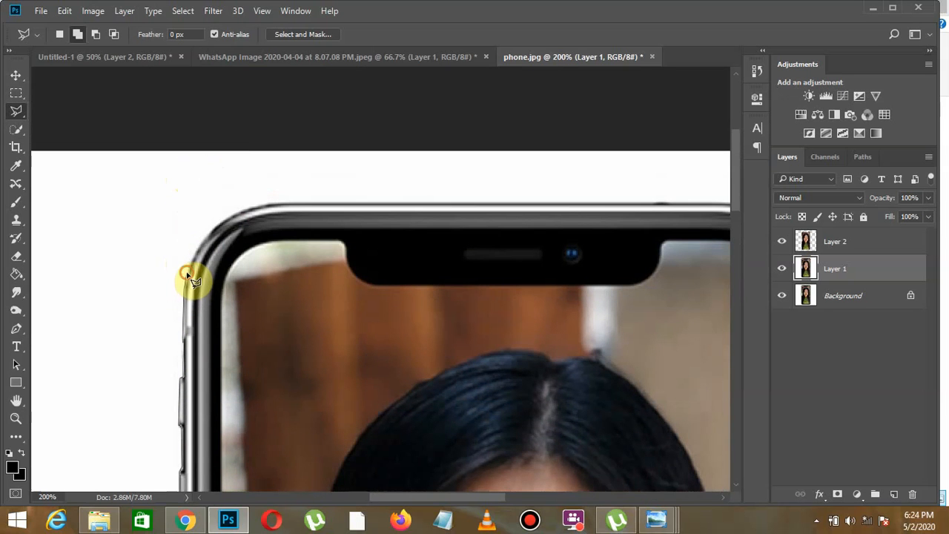
left_click(200, 247)
left_click(238, 214)
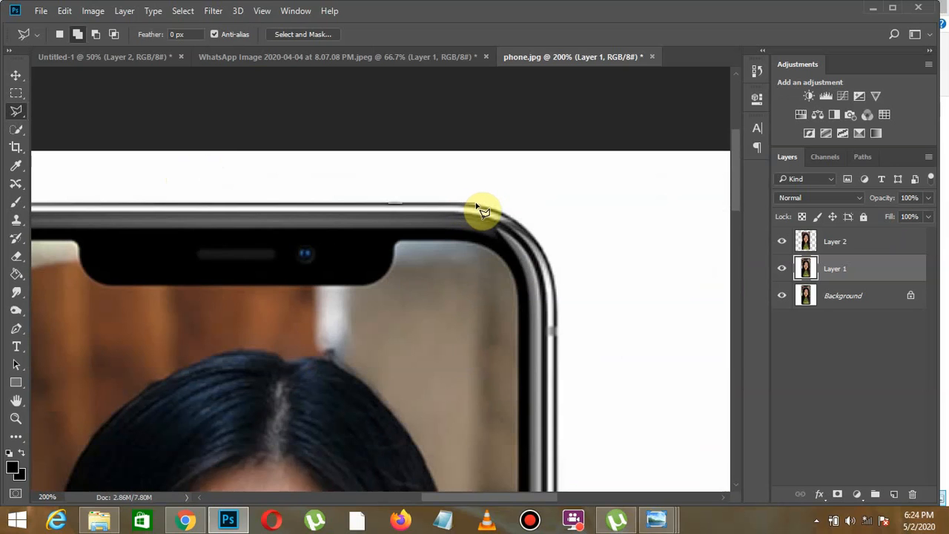
left_click(474, 204)
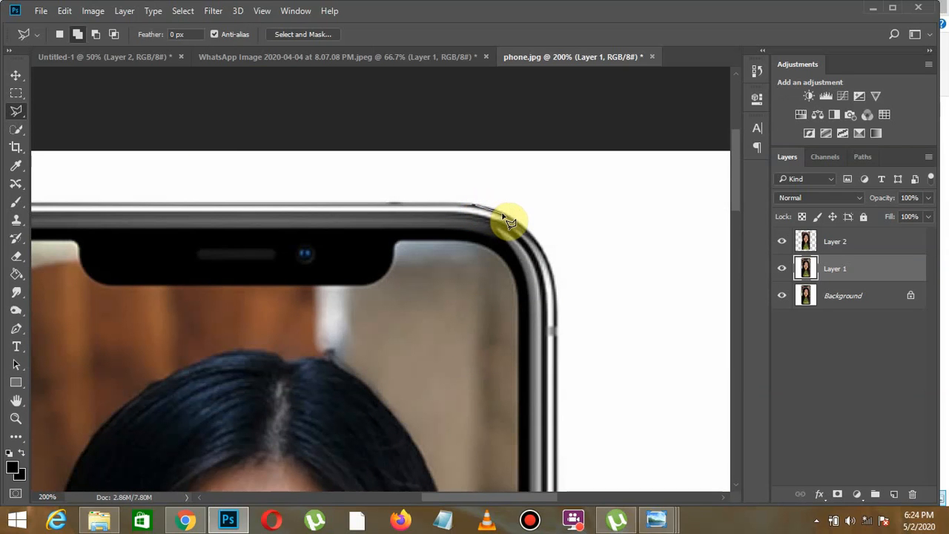
left_click(503, 214)
left_click(525, 228)
left_click(539, 245)
- Run the lasso outline down the phone's right edge around the side button and close it at its starting point
scroll(564, 297, "down", 6)
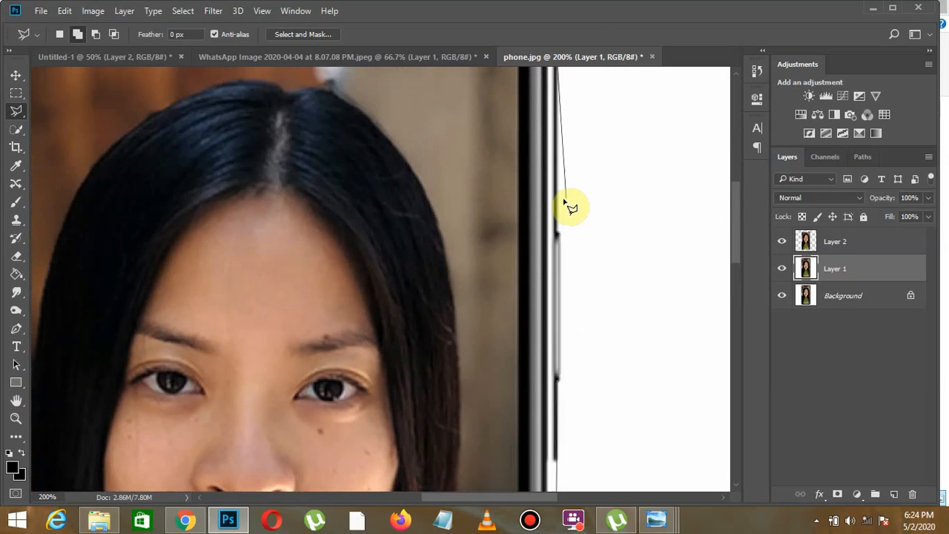
left_click(557, 208)
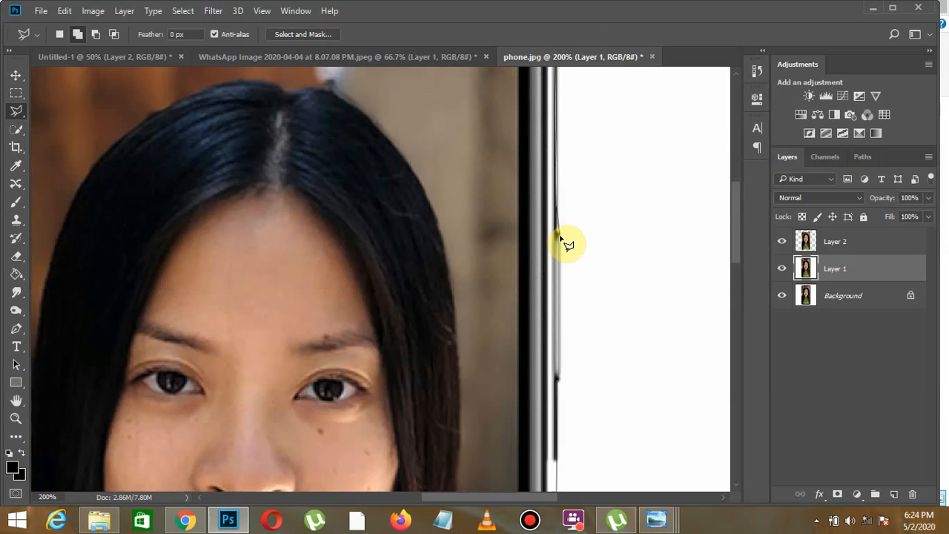
left_click(558, 234)
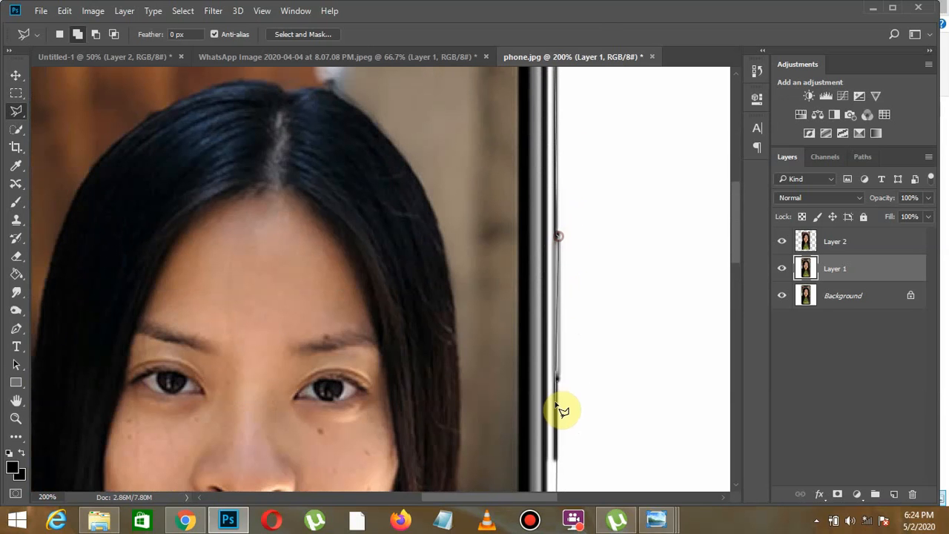
left_click(561, 382)
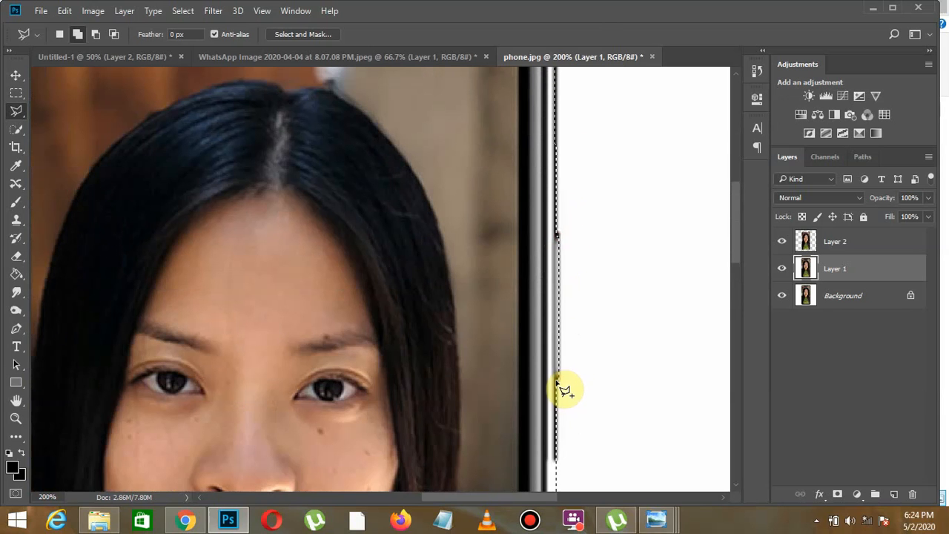
- Copy the selected phone to a new layer, and hide Layer 1 and the Background
key("ctrl+minus")
key("ctrl+minus")
key("ctrl+minus")
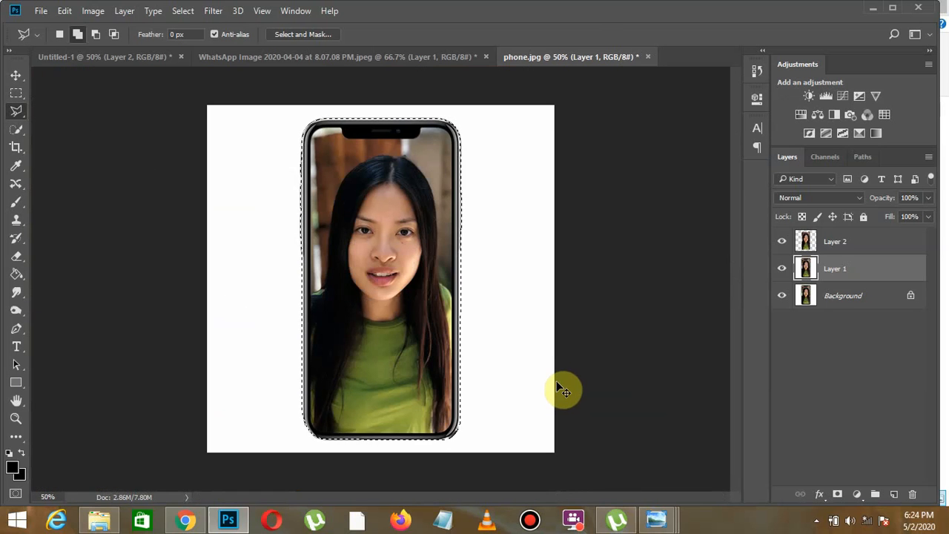
key("ctrl+j")
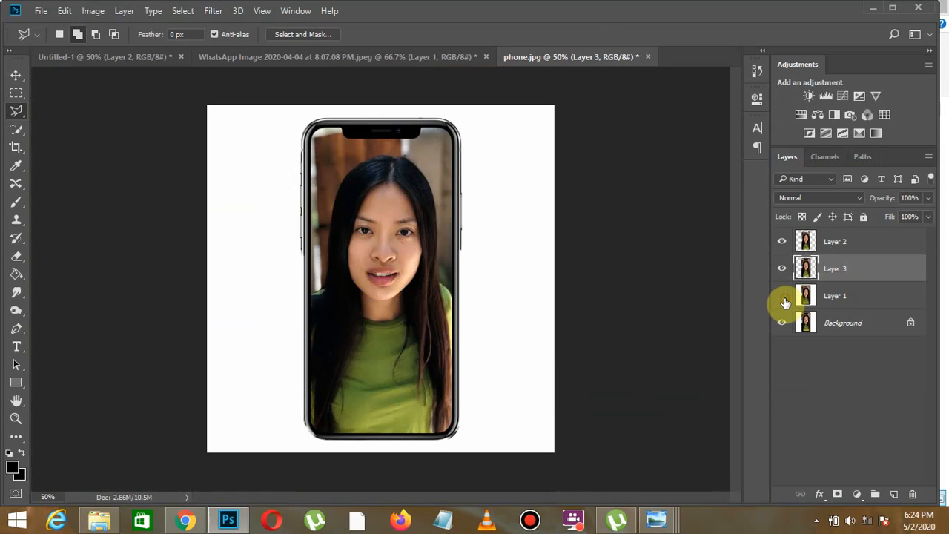
left_click(782, 322)
- Try moving the screen picture on Layer 2 sideways off the phone, and undo the move
left_click(830, 241)
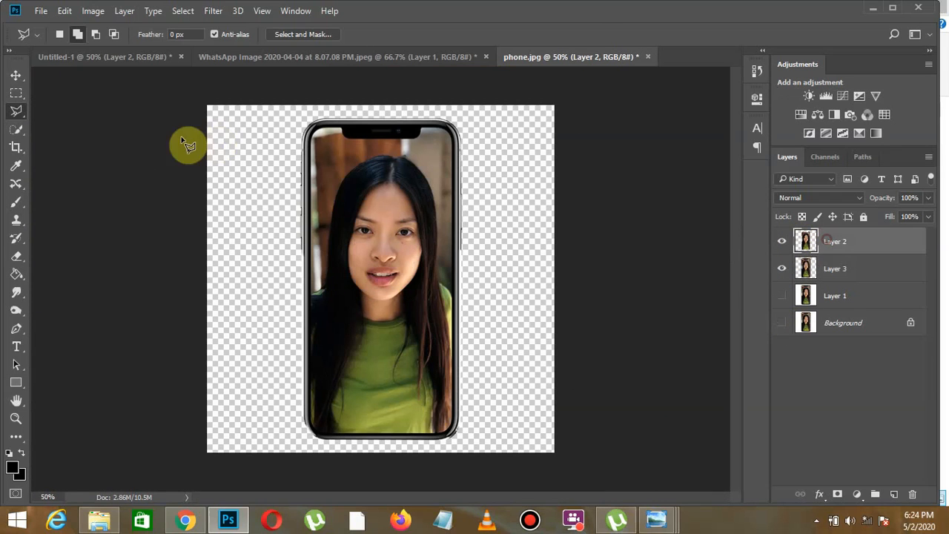
left_click(19, 76)
left_click_drag(392, 227, 326, 225)
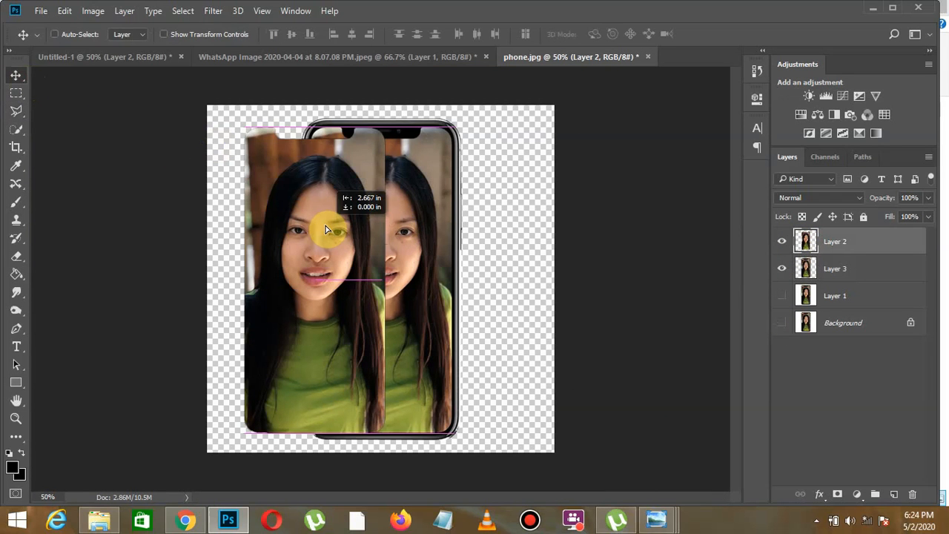
key("ctrl+z")
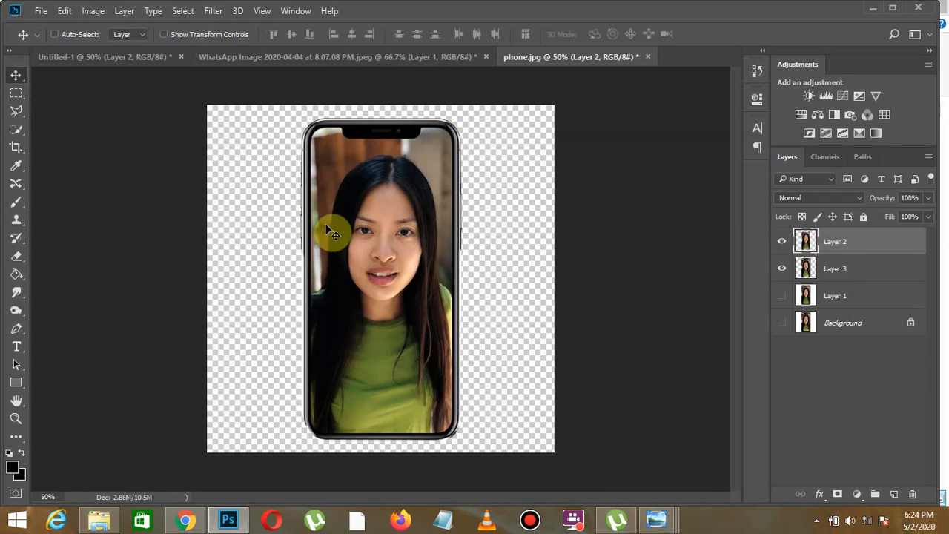
- Select Layer 2 and Layer 3 together, float the phone.jpg window, and copy both layers into the Untitled-1 document
left_click(863, 272, "ctrl")
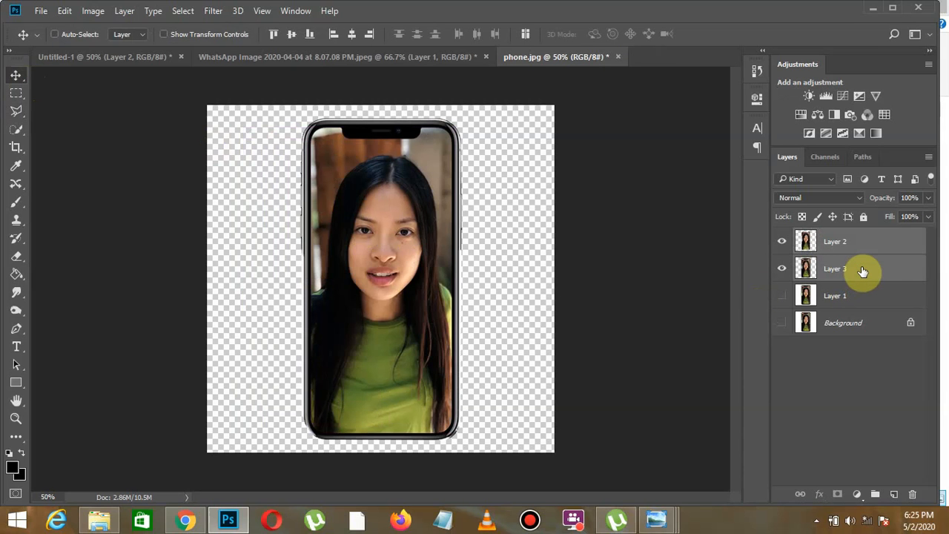
left_click(854, 269, "ctrl")
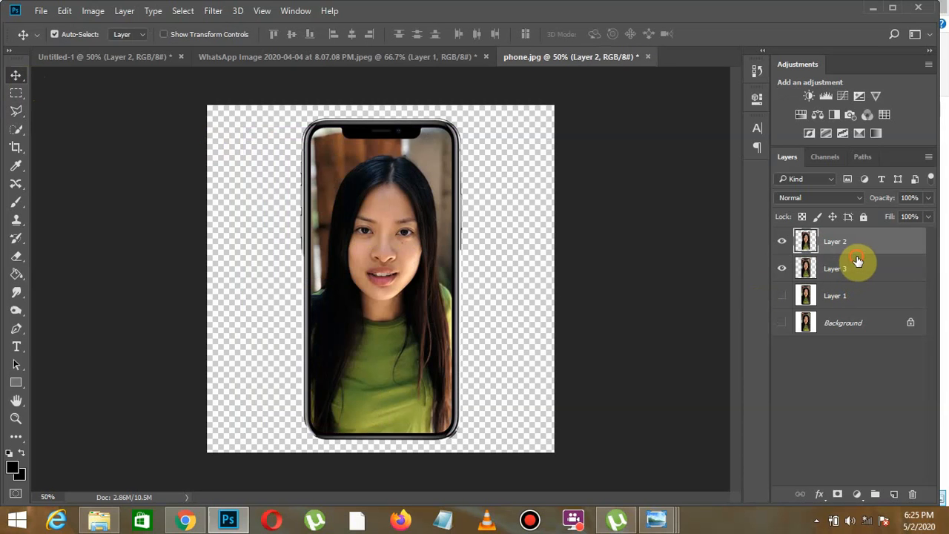
left_click(858, 264, "ctrl")
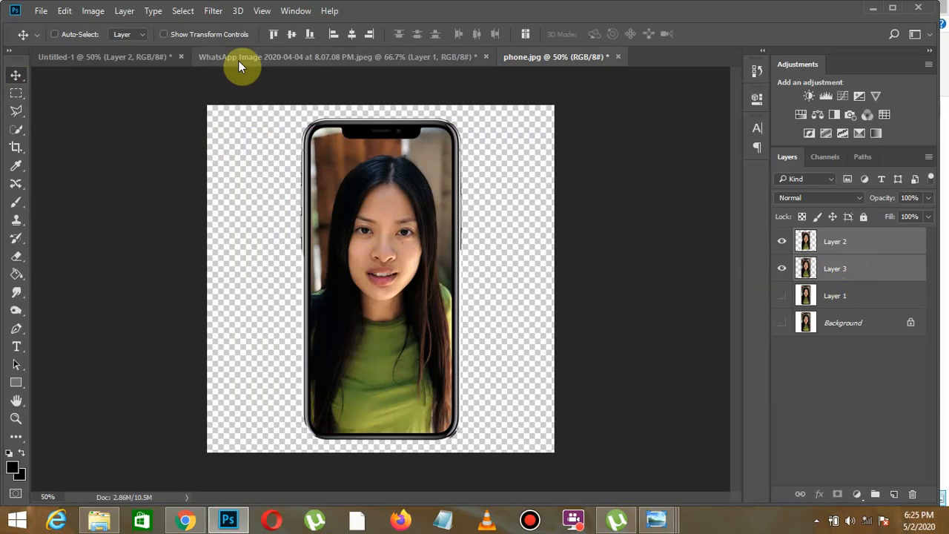
left_click_drag(564, 131, 566, 169)
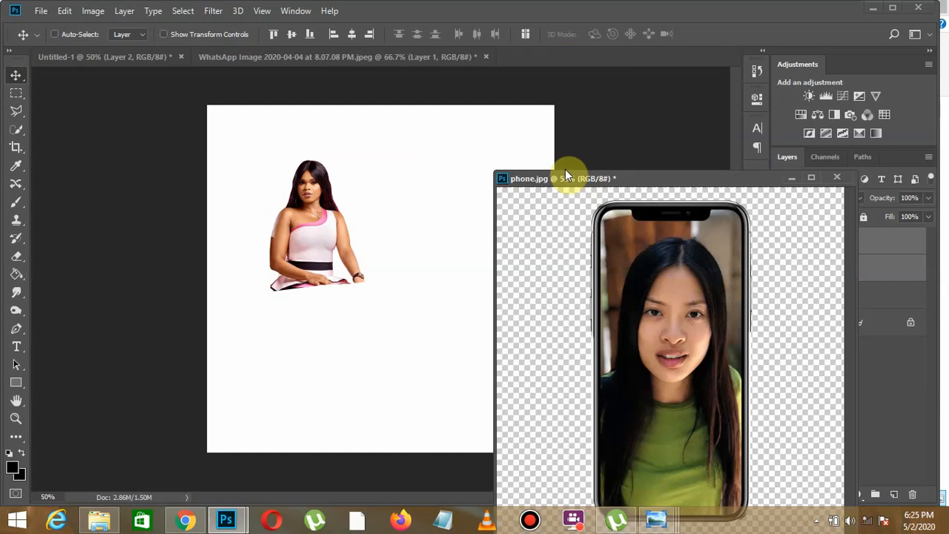
left_click_drag(608, 194, 556, 322)
left_click_drag(882, 251, 355, 241)
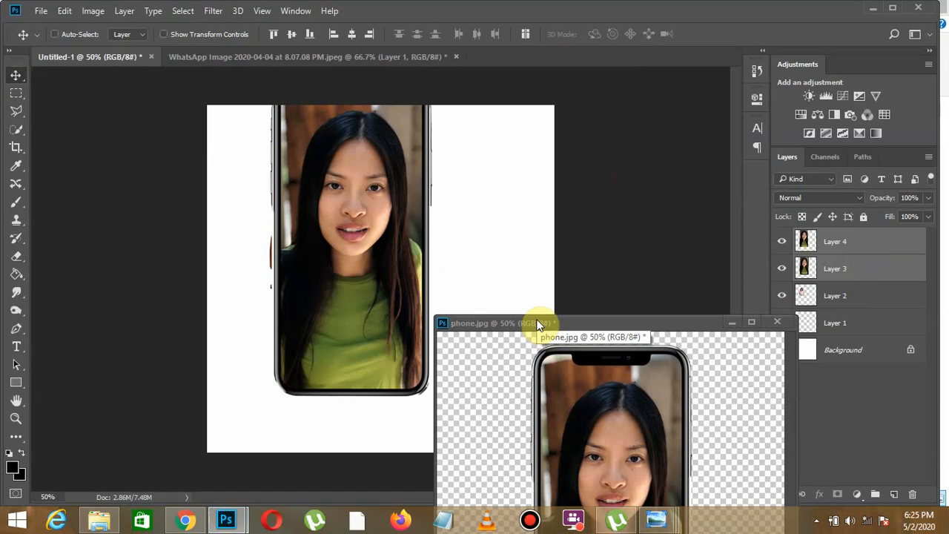
- Dock the floating phone.jpg window with the other documents and return to Untitled-1
left_click_drag(537, 322, 504, 51)
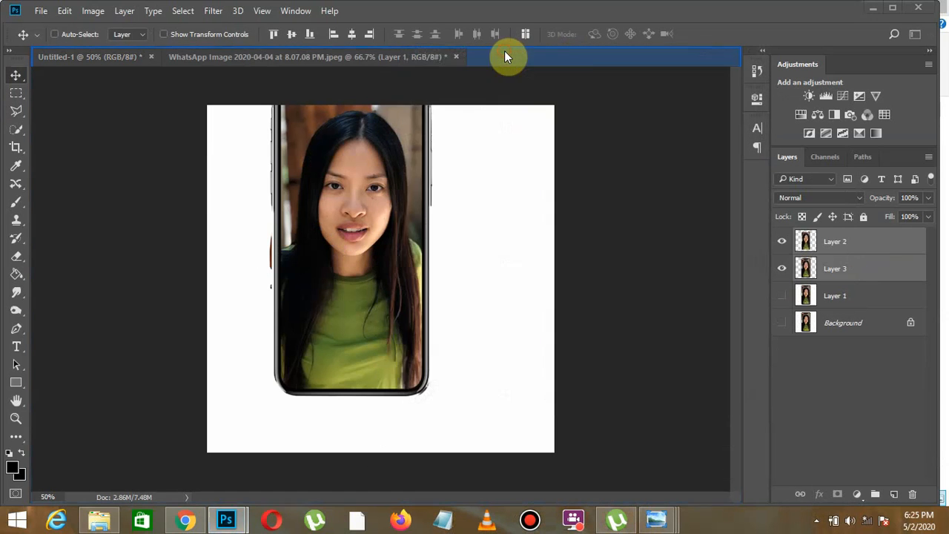
left_click(199, 56)
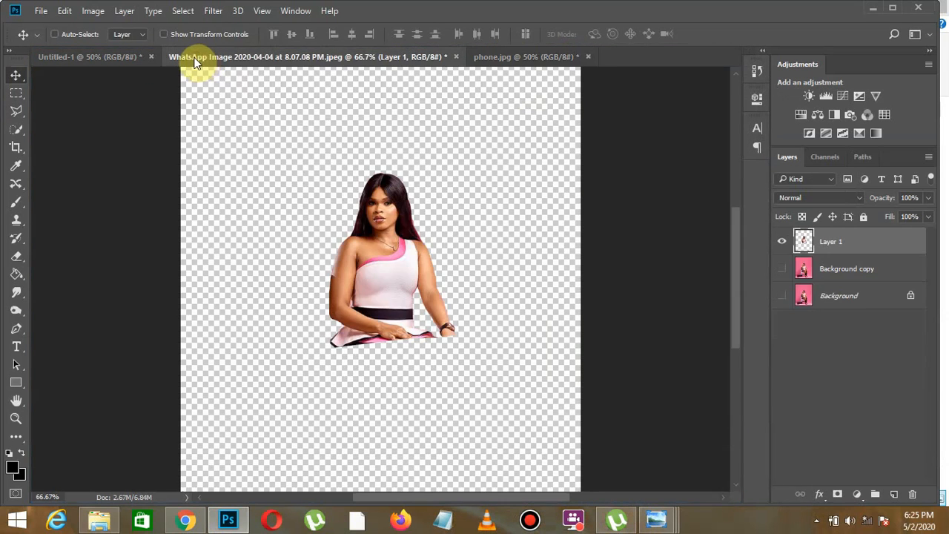
left_click(120, 60)
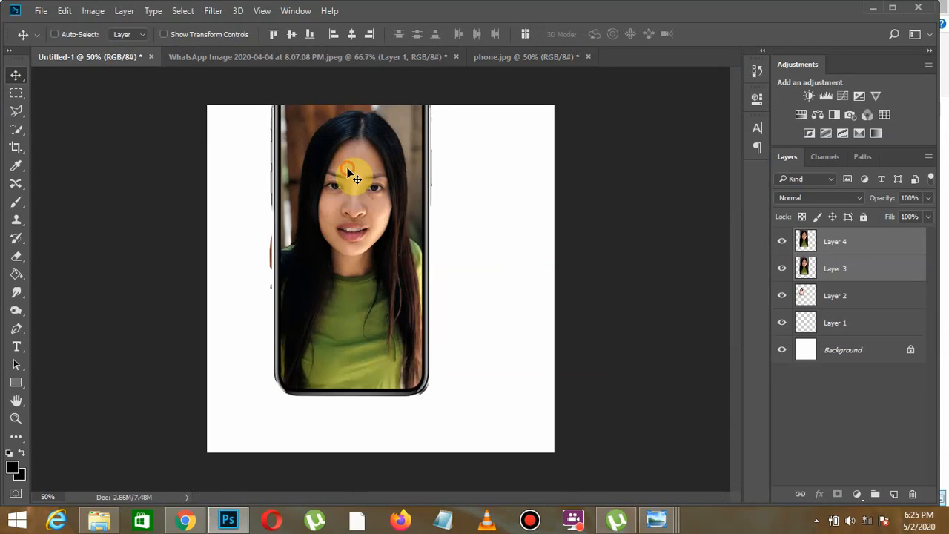
- Scale the phone and its screen picture together to 64% and place them over the woman's lower body
left_click_drag(349, 180, 341, 227)
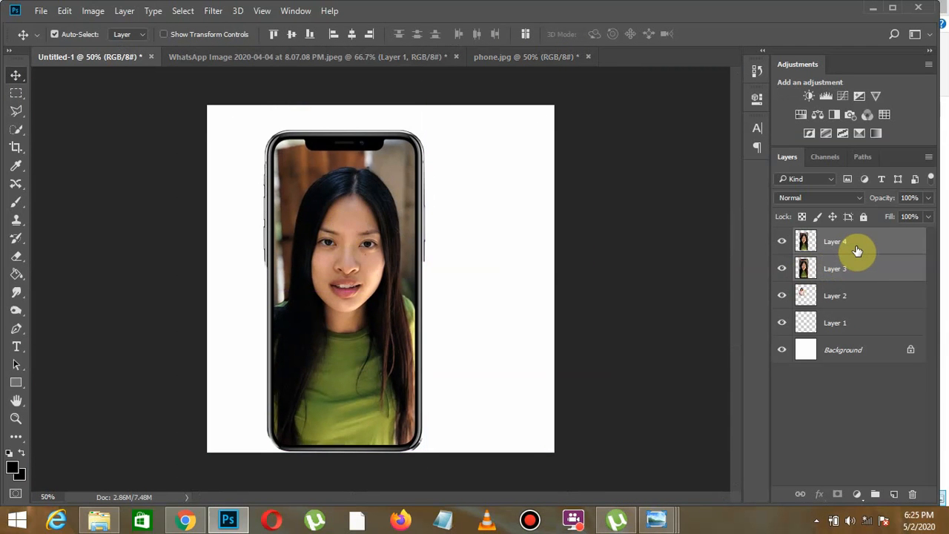
key("ctrl+t")
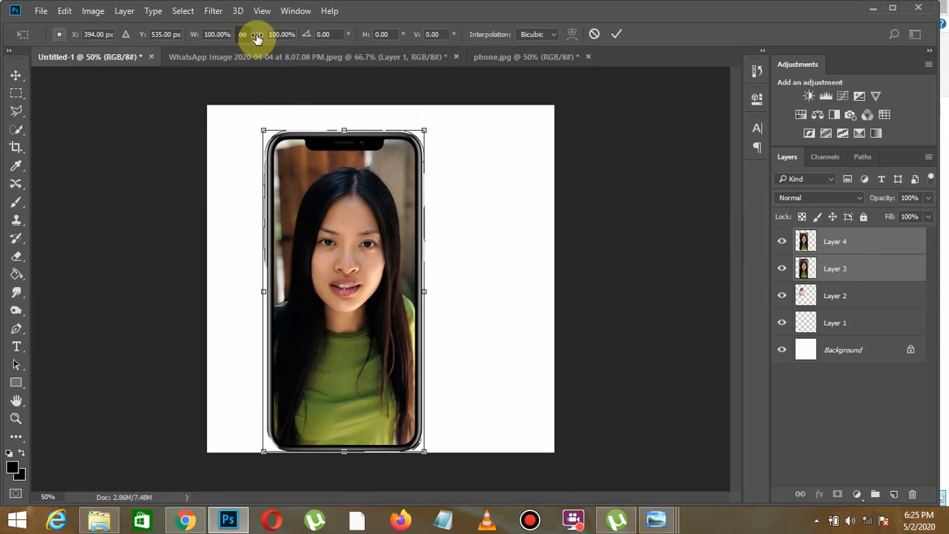
left_click_drag(253, 36, 238, 38)
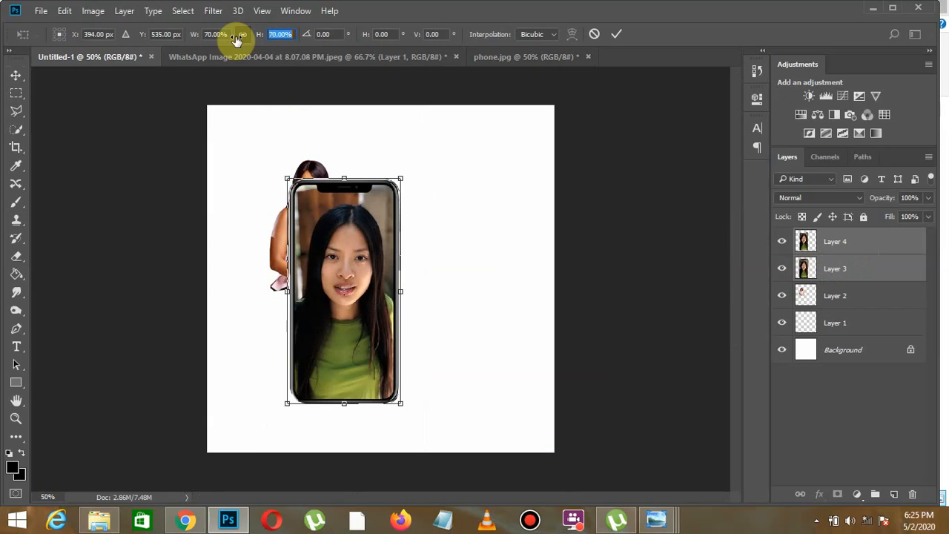
left_click_drag(355, 277, 349, 299)
left_click_drag(258, 39, 254, 37)
left_click(16, 75)
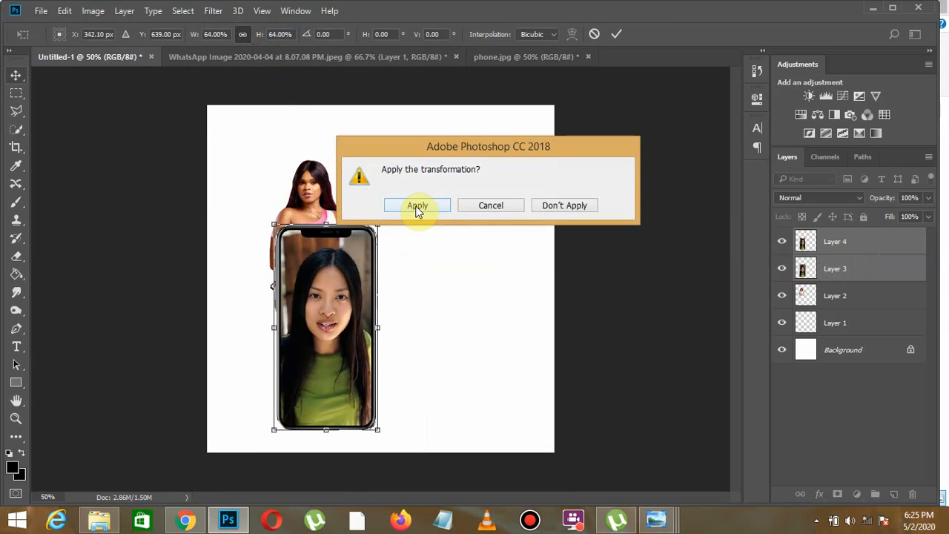
left_click(421, 206)
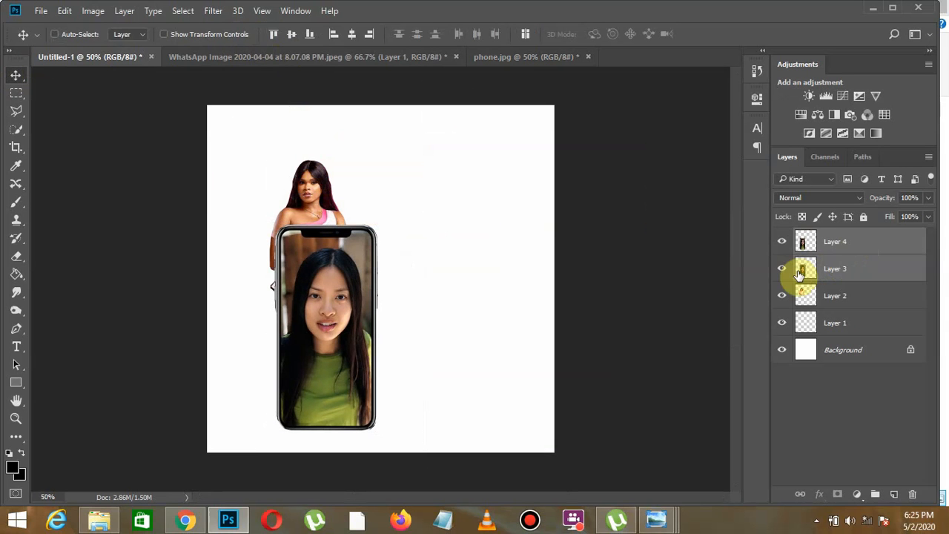
- Scale the woman on Layer 2 to 143% and place her behind the phone with her head at the canvas's upper edge
left_click(836, 297)
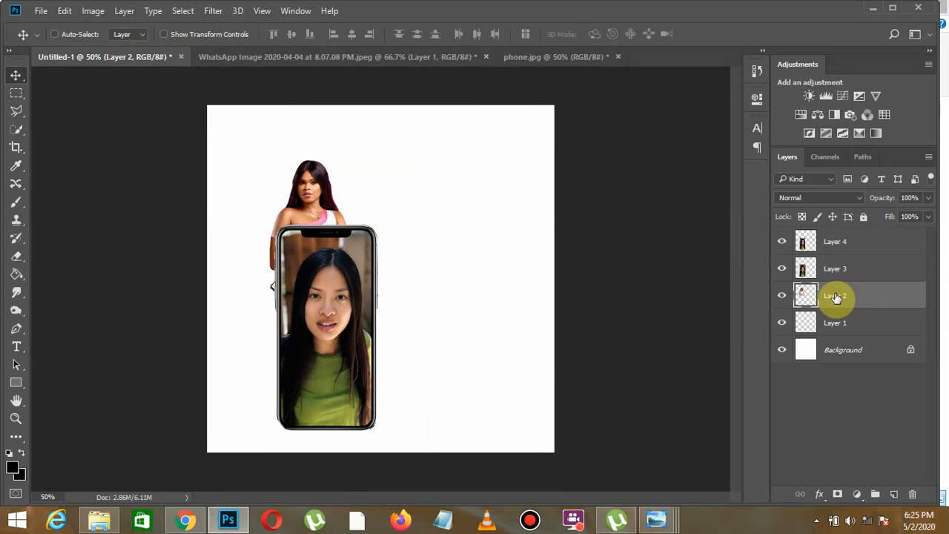
key("ctrl+t")
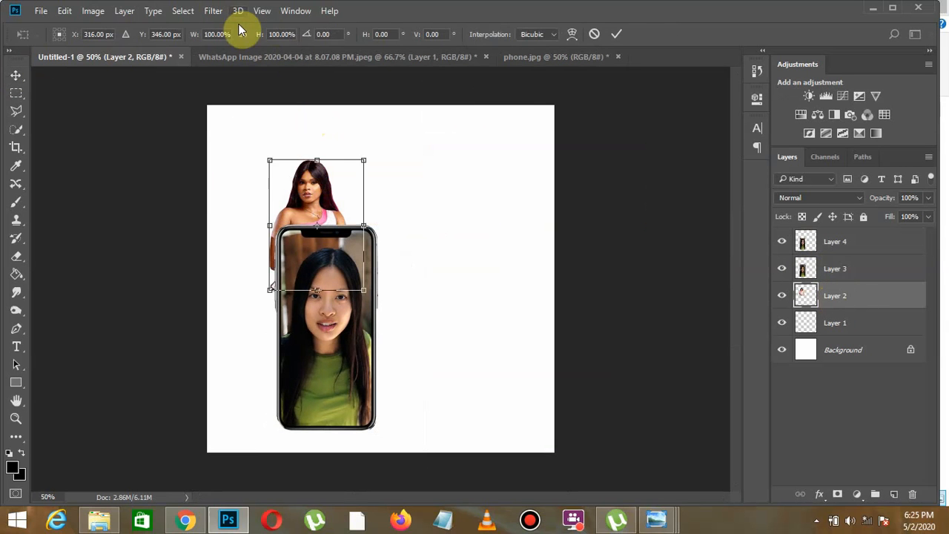
left_click_drag(255, 41, 287, 36)
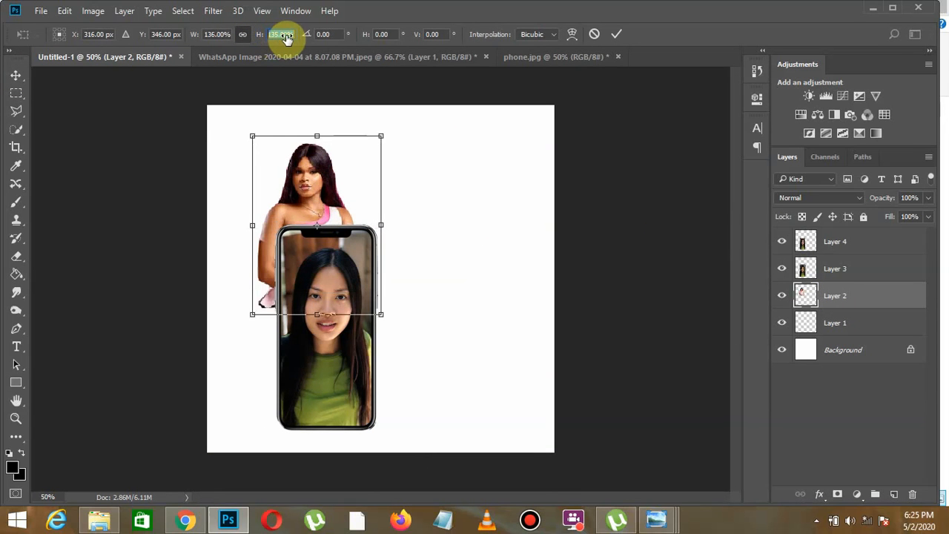
left_click_drag(318, 222, 339, 212)
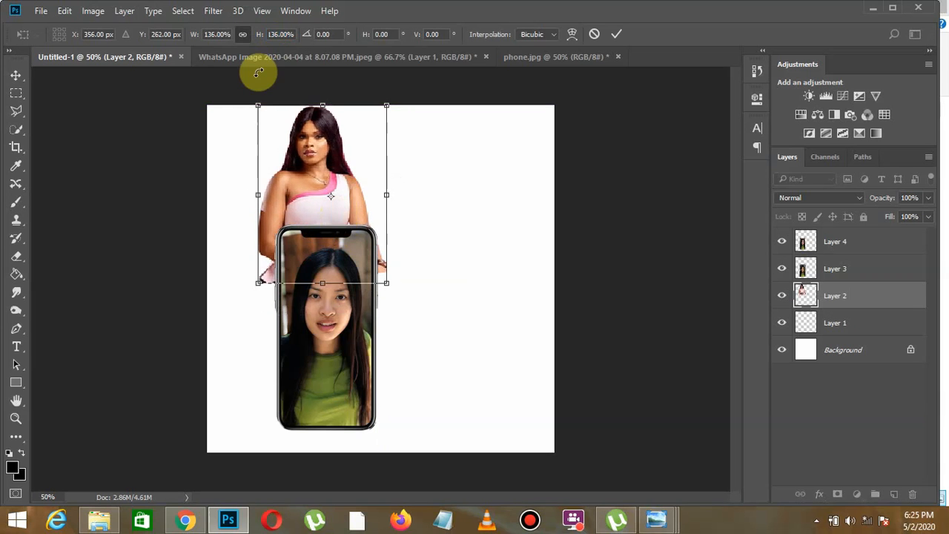
left_click_drag(257, 37, 259, 36)
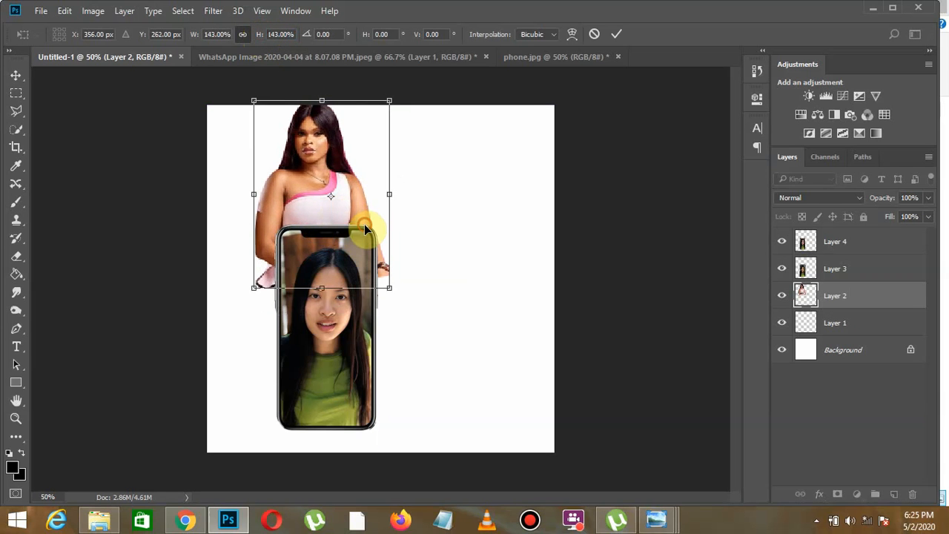
left_click_drag(364, 225, 365, 235)
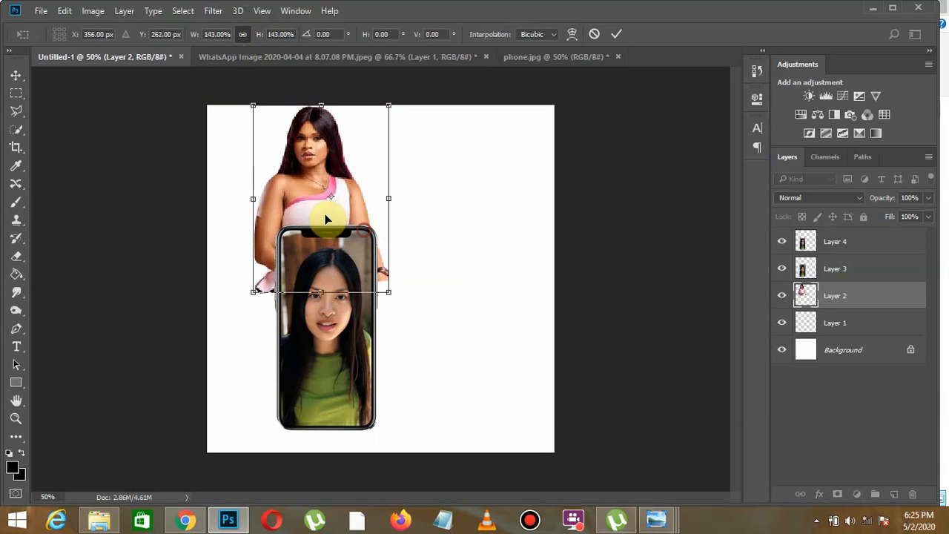
left_click(15, 75)
left_click(417, 205)
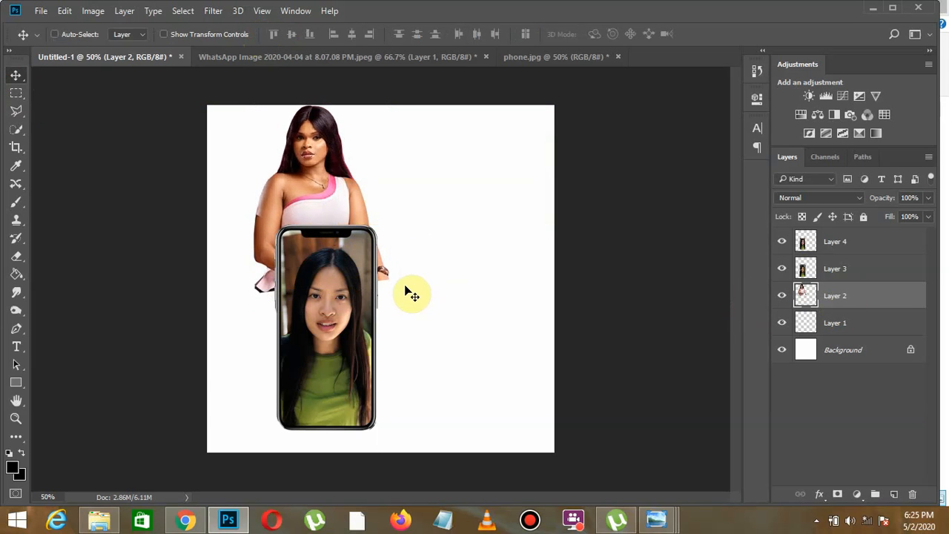
- Erase the woman's lower edge on both sides of the phone on Layer 2 with the Eraser at 51% opacity
left_click(17, 261)
right_click(16, 261)
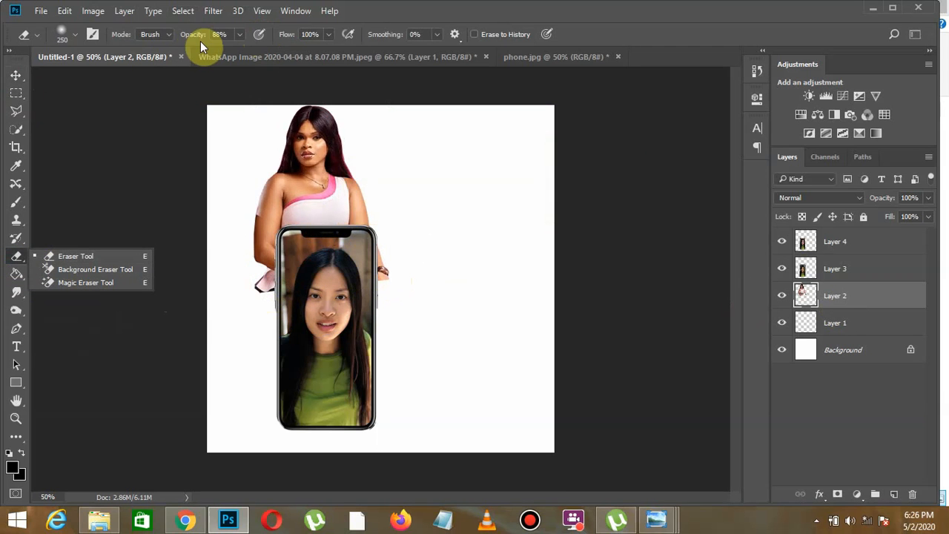
left_click_drag(200, 41, 179, 39)
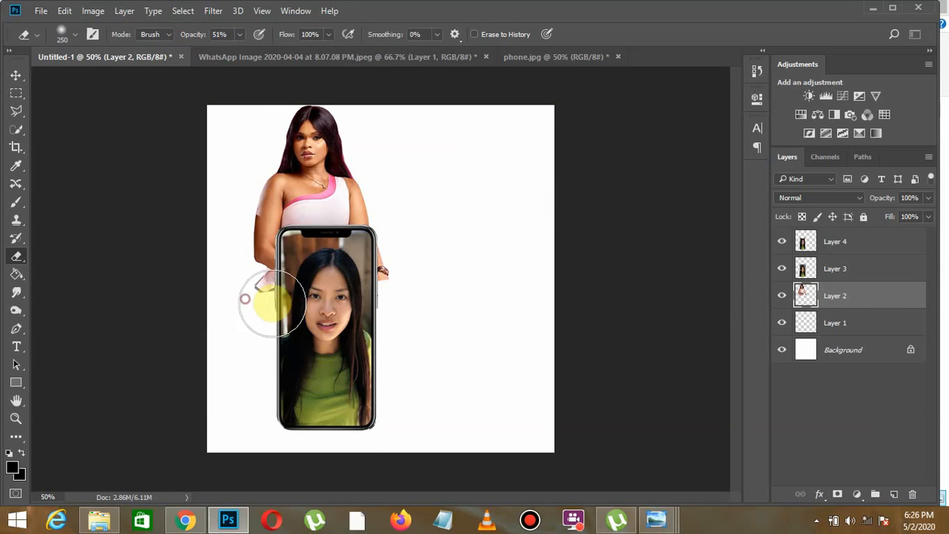
mouse_move(273, 305)
left_mouse_down()
mouse_move(361, 289)
mouse_move(385, 273)
mouse_move(378, 291)
left_mouse_up()
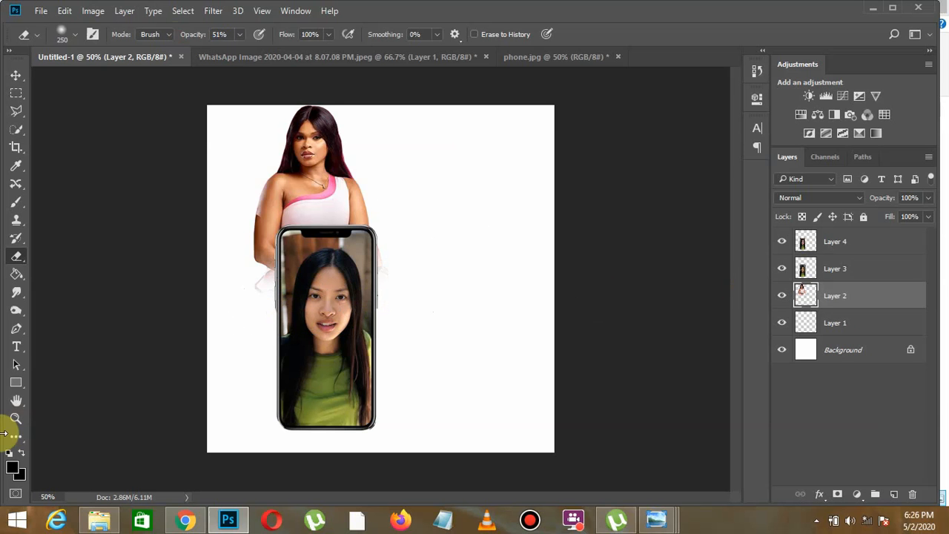
- Place the viktor image from New folder (2) into Untitled-1, scaled to 61%
left_click(101, 523)
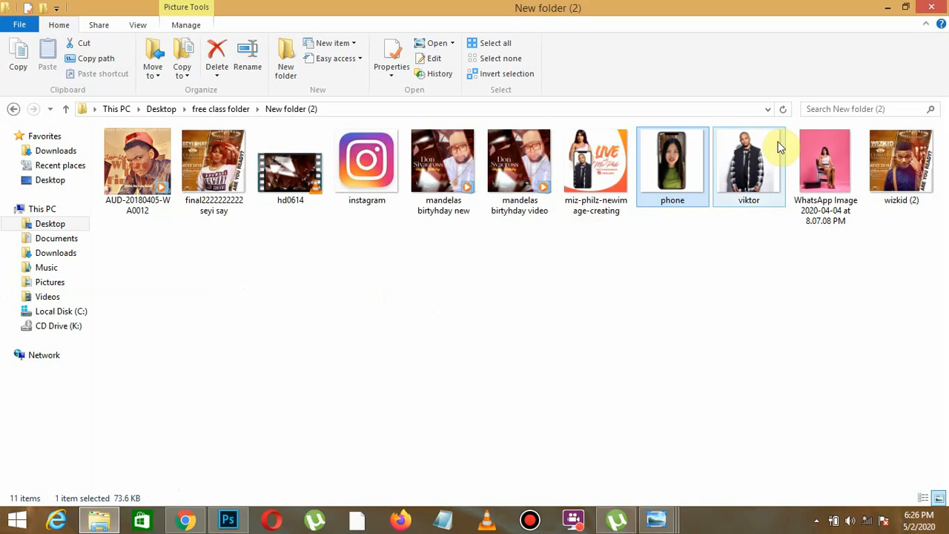
left_click(746, 169)
left_click_drag(746, 169, 367, 207)
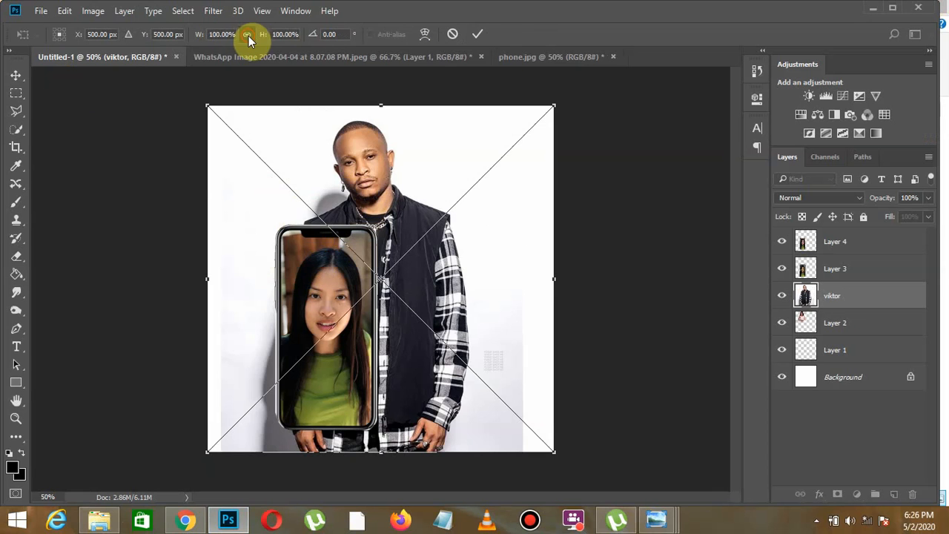
left_click_drag(263, 36, 238, 38)
left_click(18, 74)
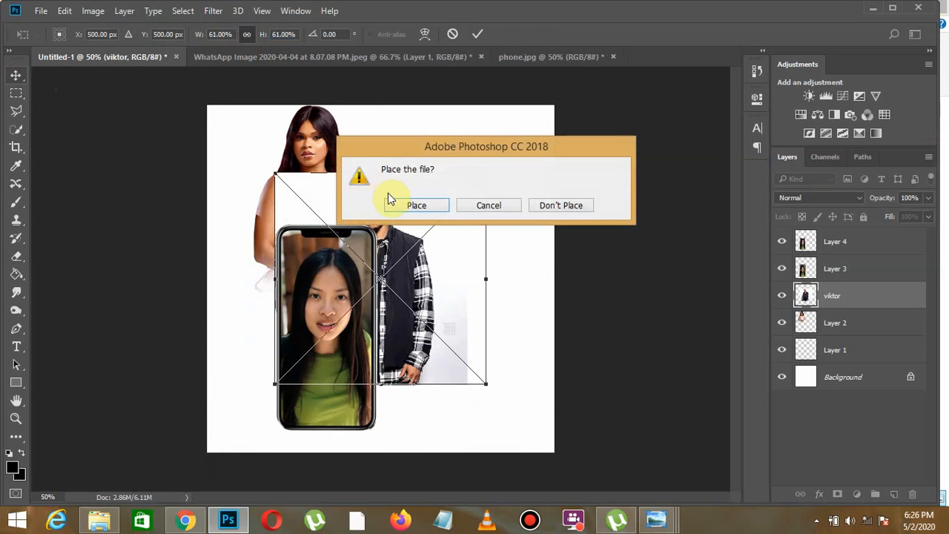
left_click(417, 206)
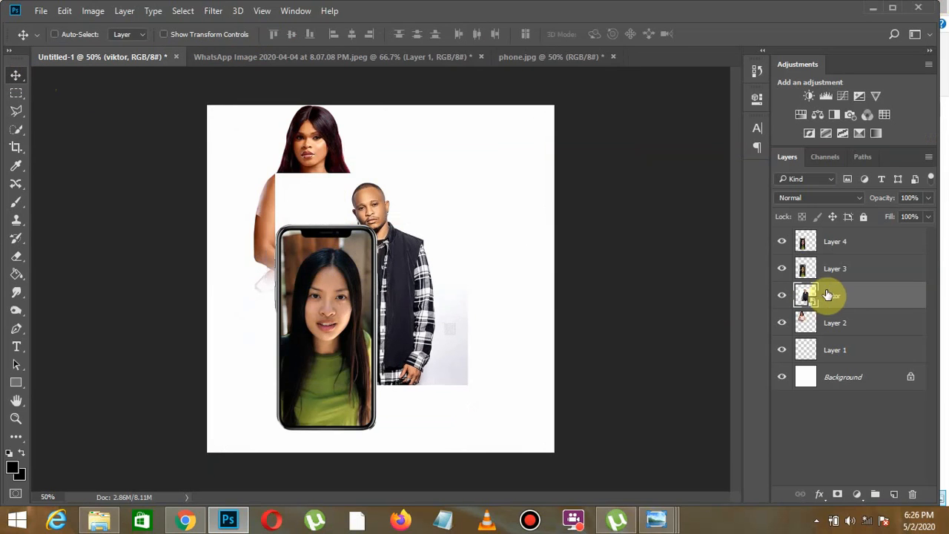
- Bring the viktor layer to the top of the layer stack, above Layer 4, and nudge the man's picture slightly down
left_click_drag(836, 300, 864, 245)
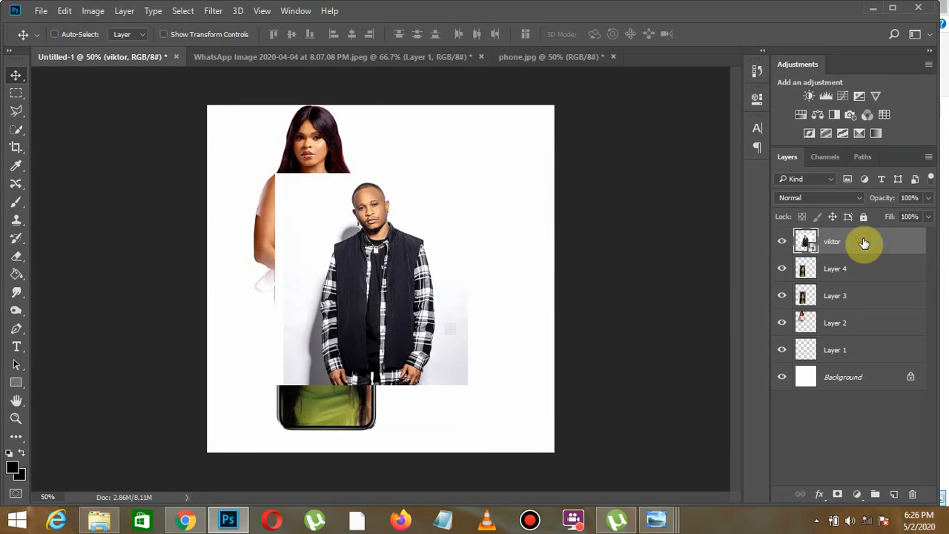
left_click(783, 244)
left_click(782, 243)
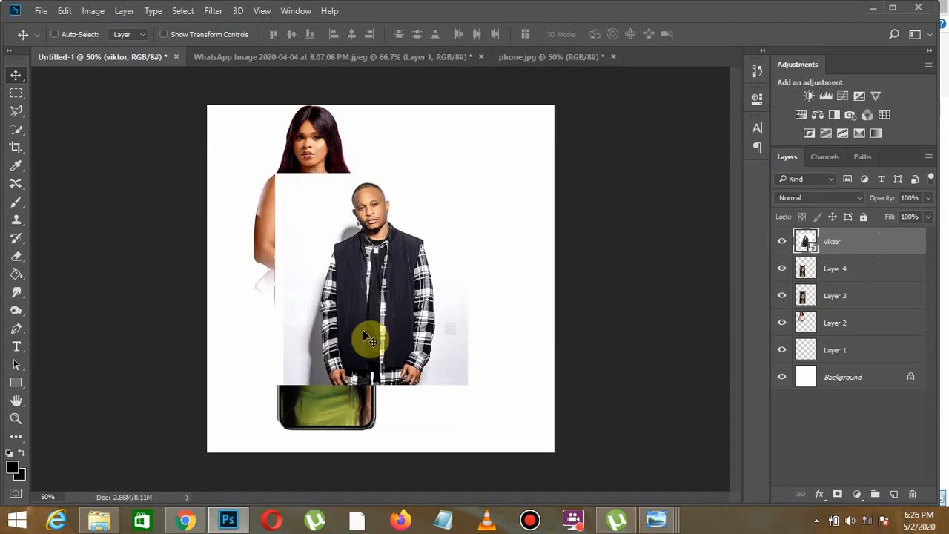
mouse_move(377, 319)
left_mouse_down()
mouse_move(467, 284)
mouse_move(386, 329)
left_mouse_up()
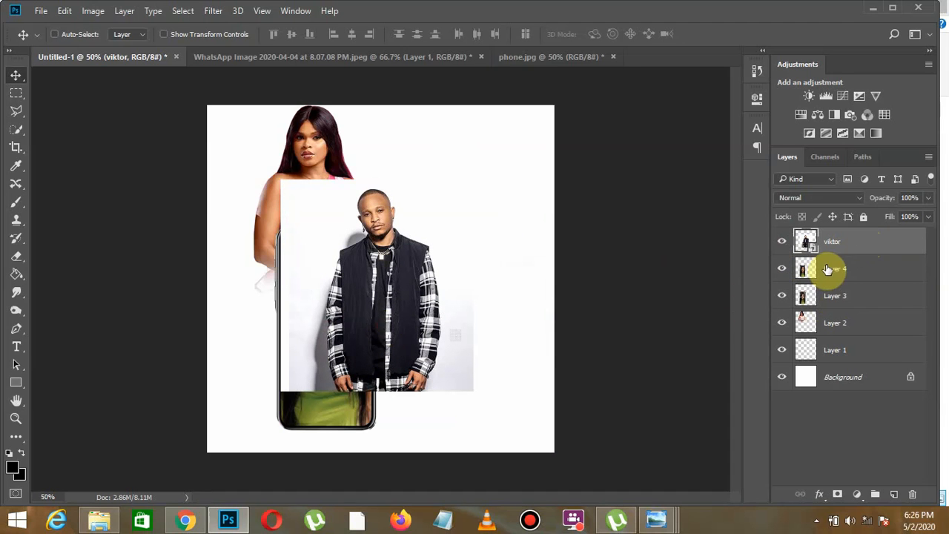
- Compare the design with the viktor layer hidden and shown, and shift the man's picture sideways off the phone's left half
left_click(818, 296)
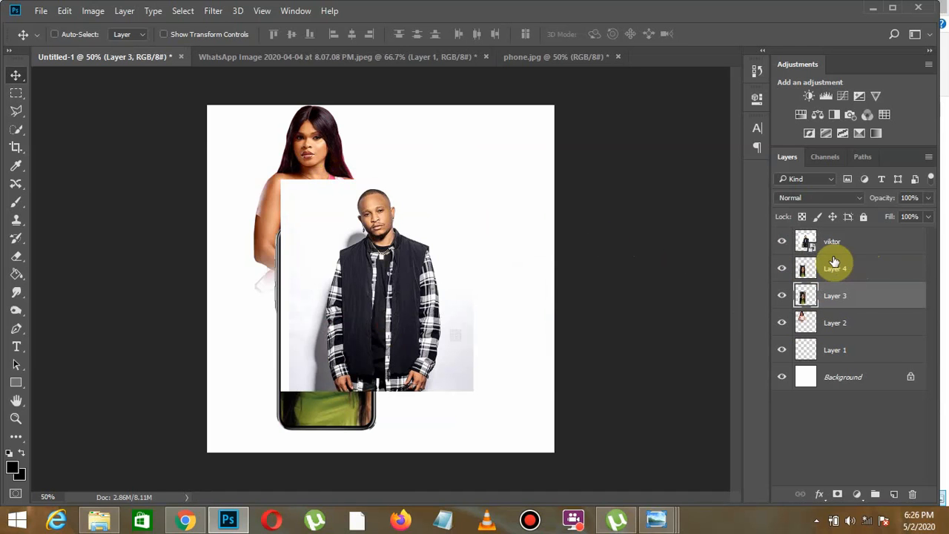
left_click(782, 242)
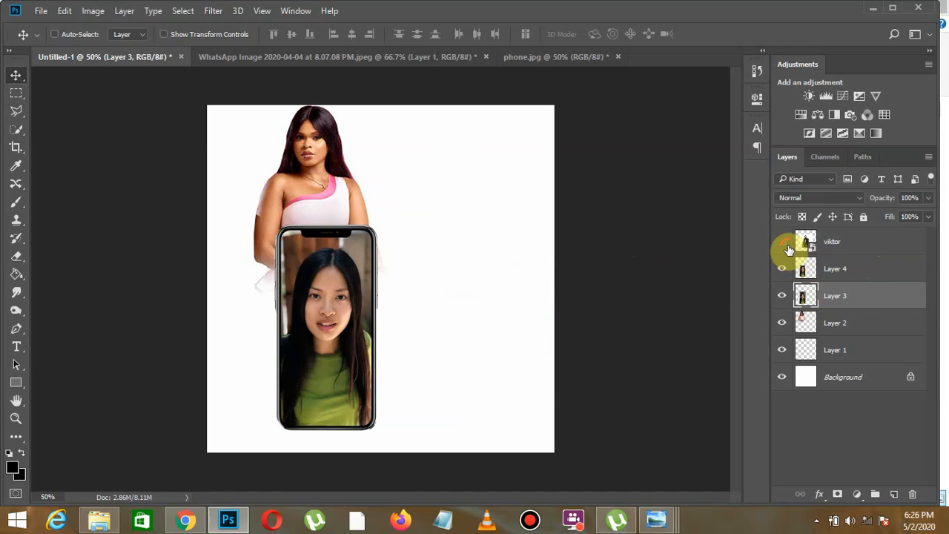
left_click(782, 242)
left_click(783, 242)
left_click(782, 241)
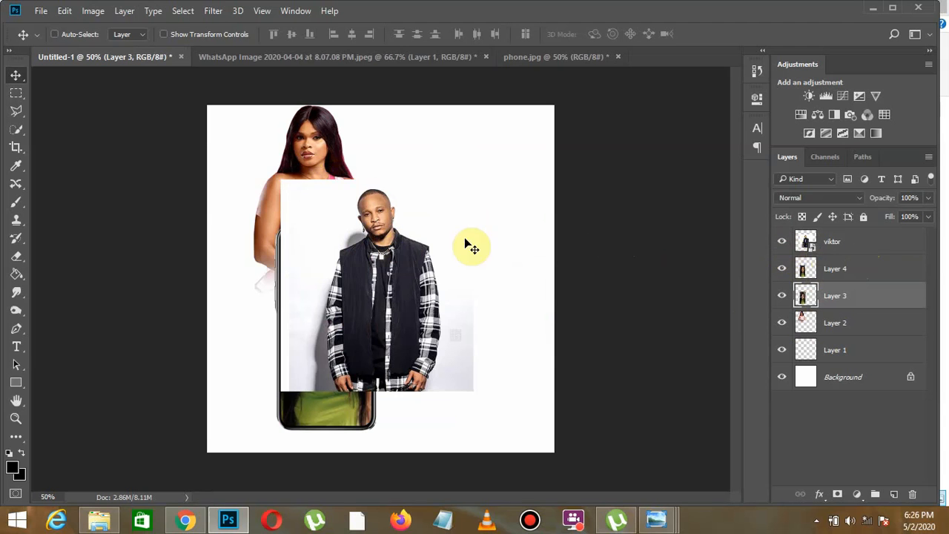
left_click(835, 243)
left_click_drag(444, 259, 483, 258)
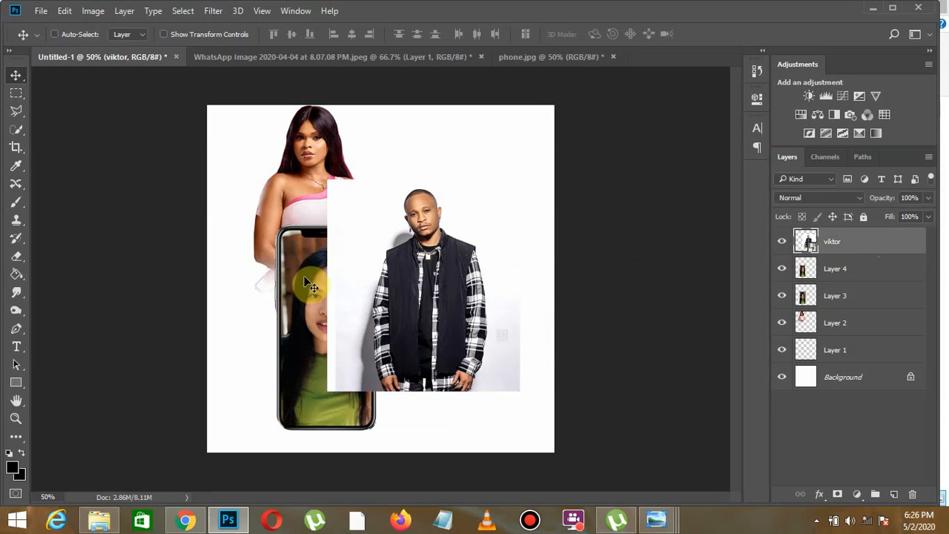
- Try moving the screen picture on Layer 4 with the viktor layer hidden and shown, undoing each move
left_click(782, 241)
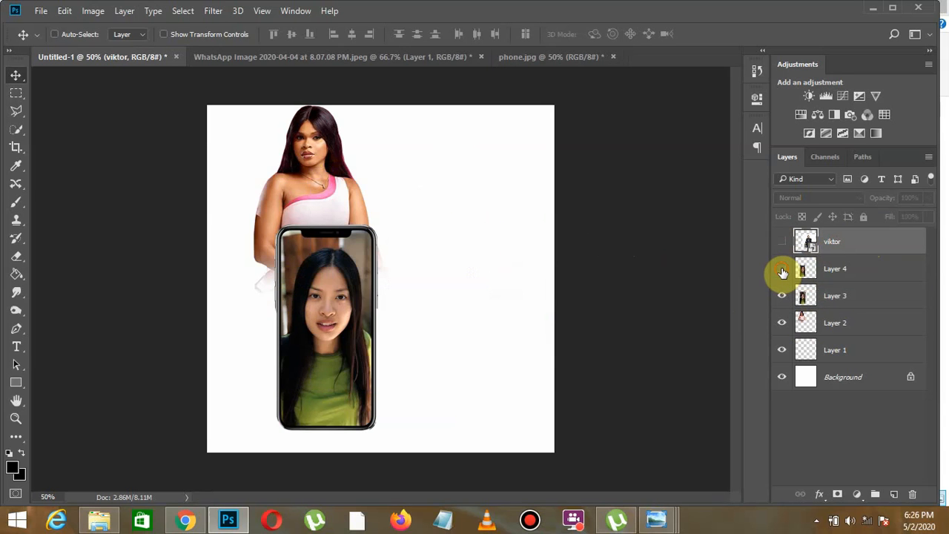
left_click(808, 268)
left_click_drag(394, 292, 405, 293)
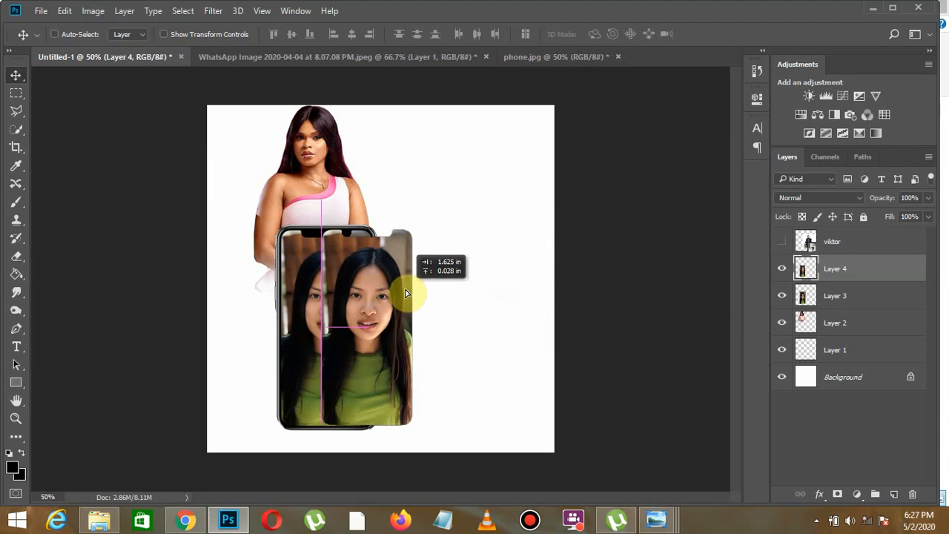
key("ctrl+z")
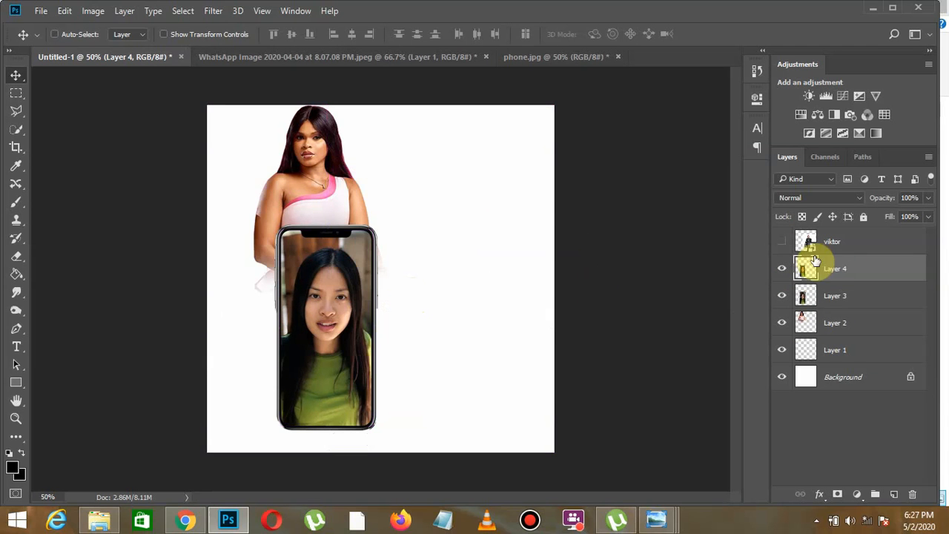
left_click(782, 241)
left_click_drag(433, 269, 361, 301)
key("ctrl+z")
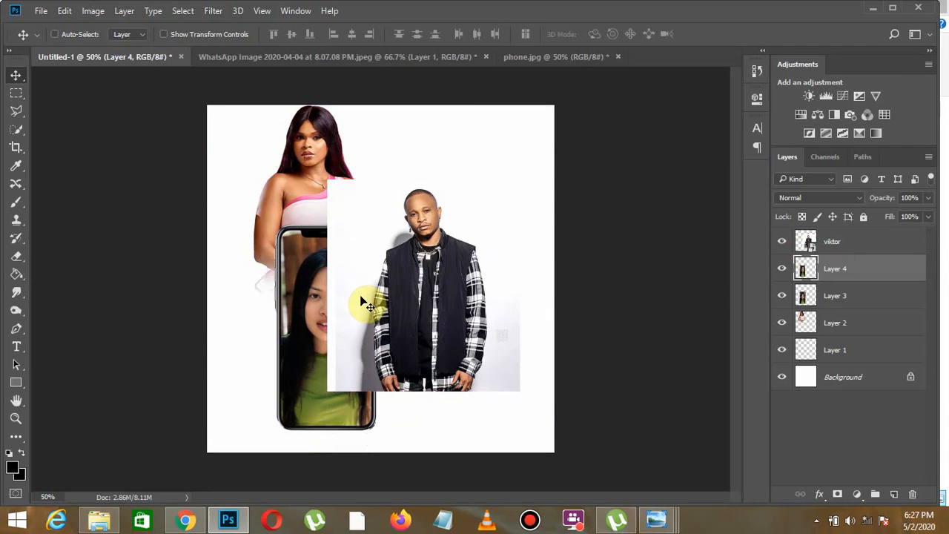
- Position the viktor picture over the phone and clip it to the screen picture on Layer 4, centring the man in the screen
left_click(839, 243)
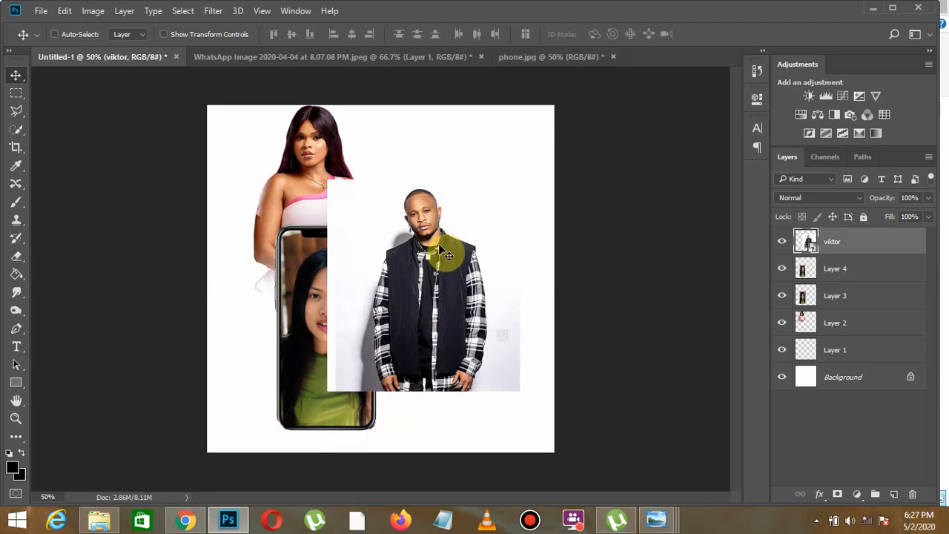
left_click_drag(439, 246, 337, 288)
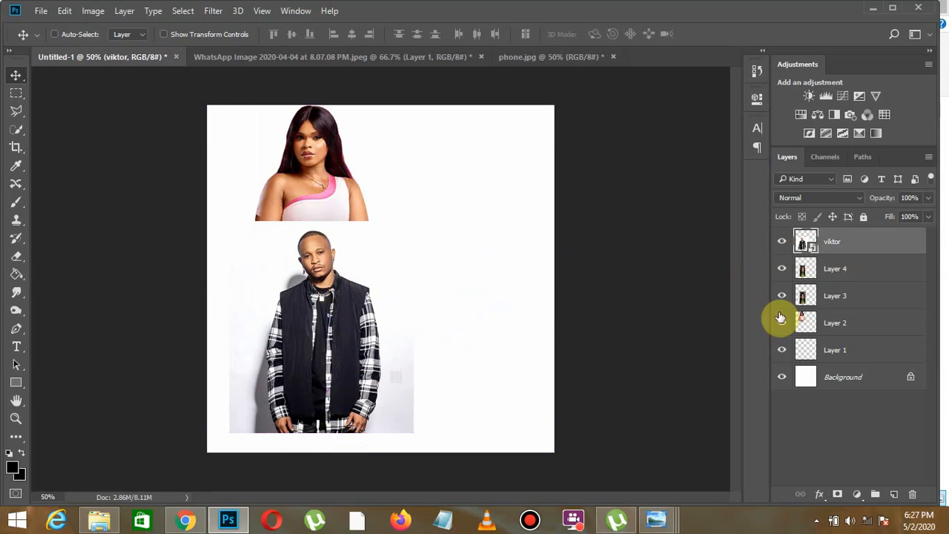
right_click(856, 251)
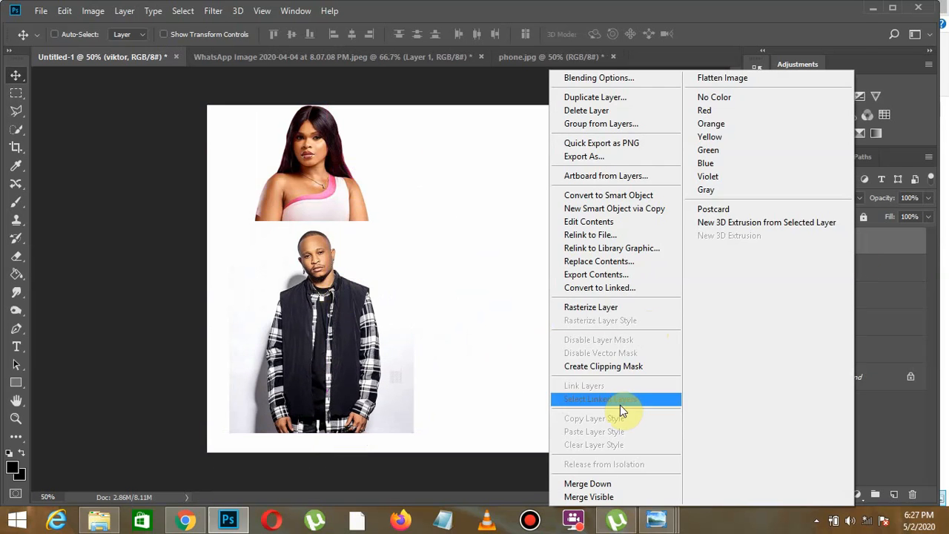
left_click(629, 364)
left_click_drag(323, 312, 331, 317)
key("ctrl")
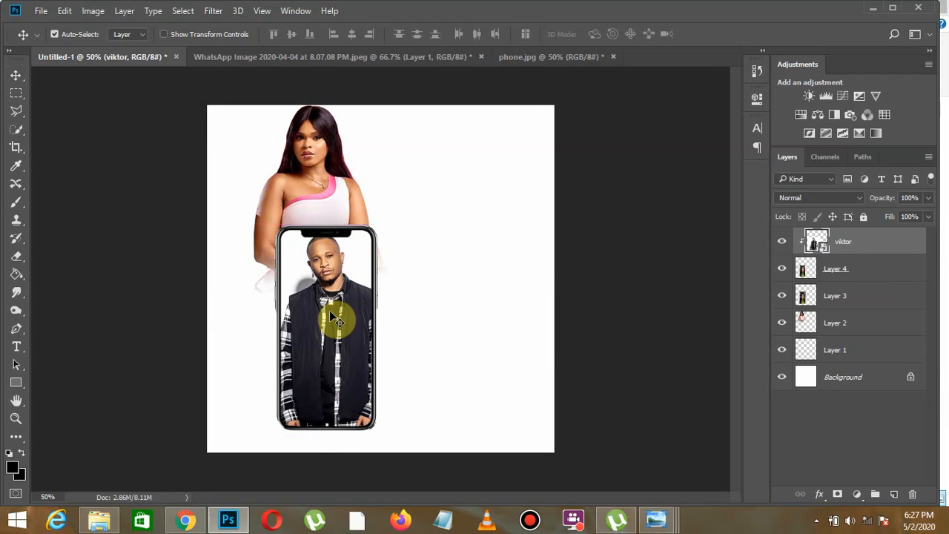
- Scale the clipped viktor picture to 58% so the man fits inside the phone screen
key("ctrl+t")
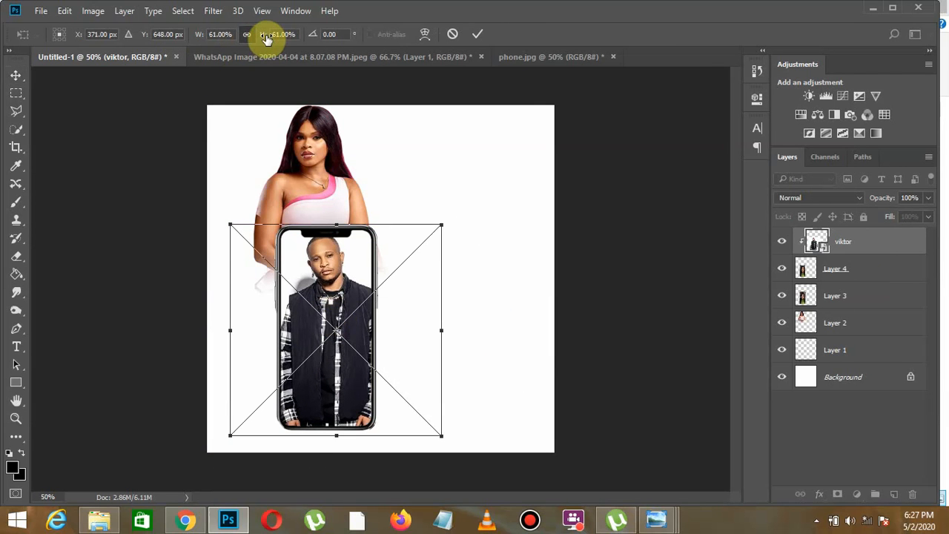
left_click_drag(262, 40, 264, 40)
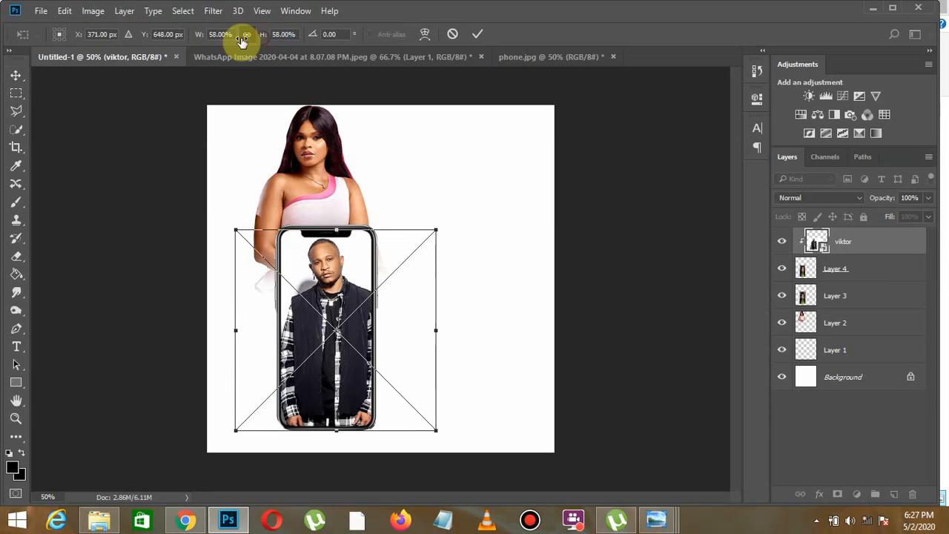
left_click(16, 77)
left_click(426, 209)
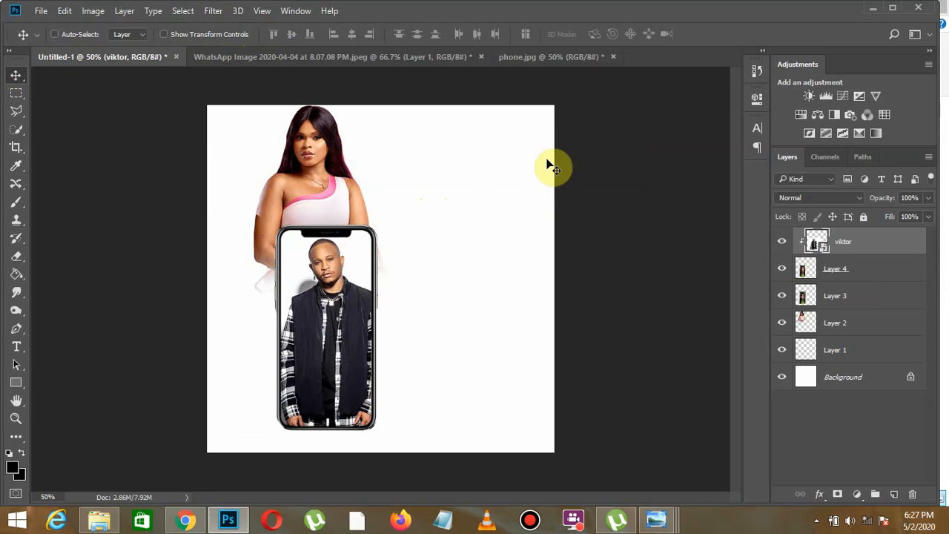
- Draw a black rectangle shape about 1288 by 872 px over the lower canvas, extending past its right and bottom edges
left_click(15, 383)
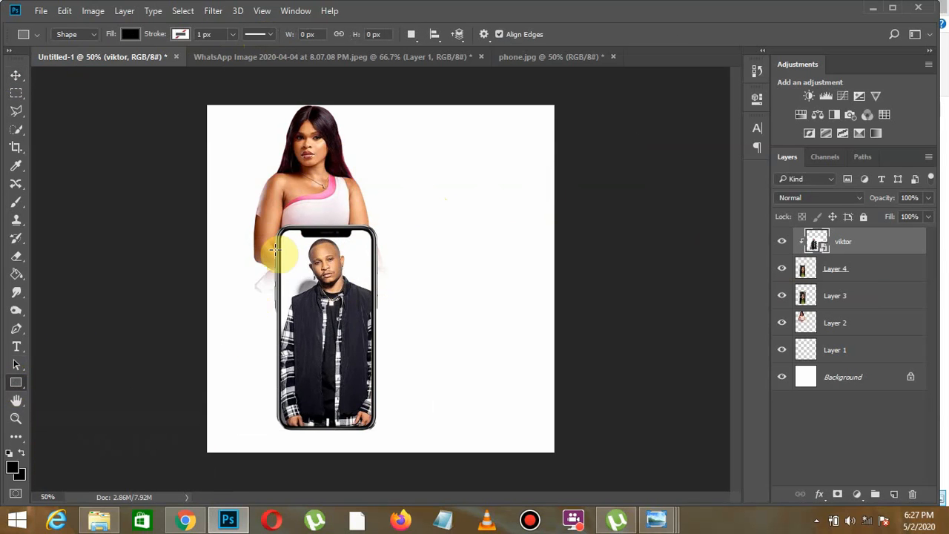
left_click_drag(221, 176, 620, 454)
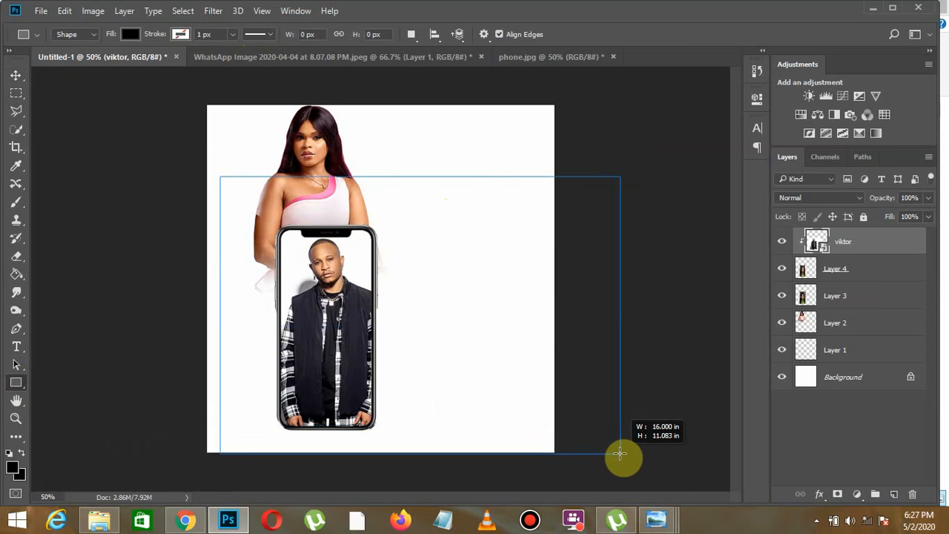
left_click_drag(630, 449, 667, 479)
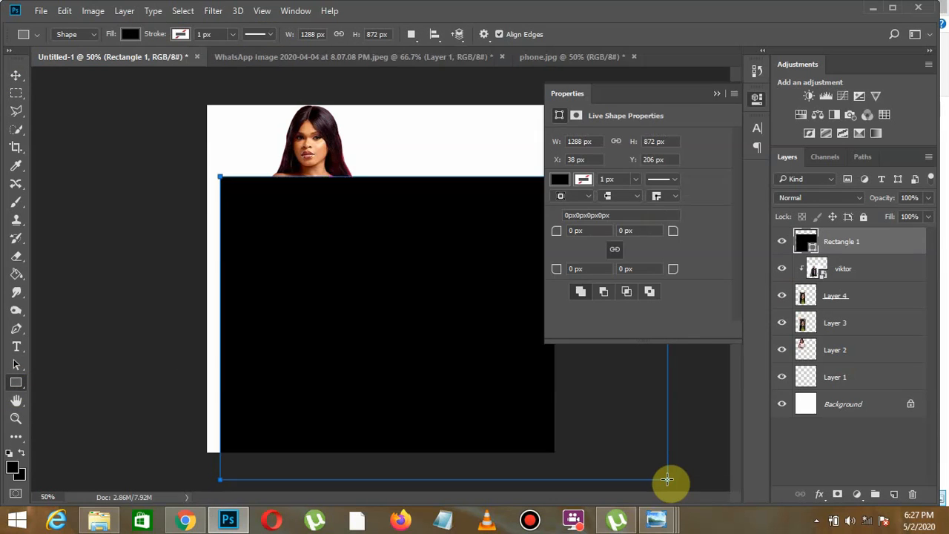
left_click(715, 94)
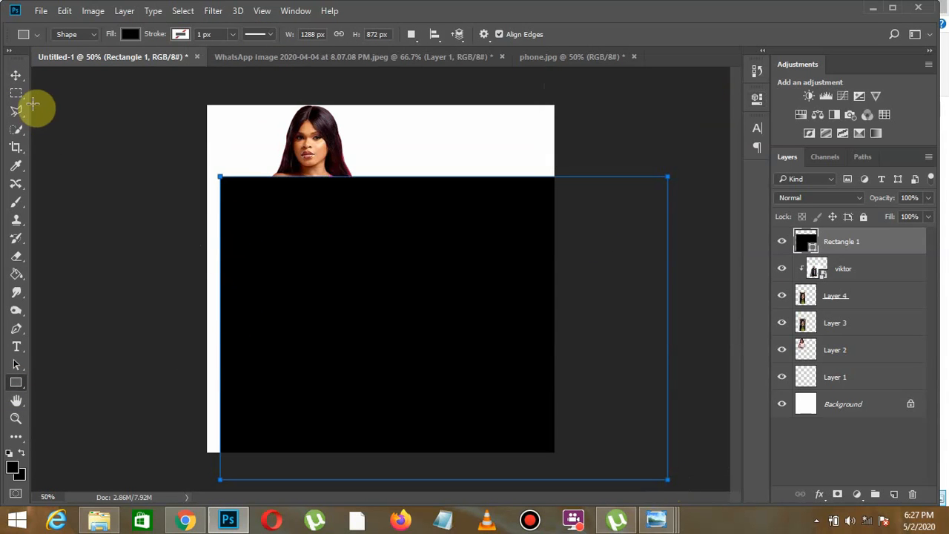
- Move the black rectangle to span the canvas's full width below the woman's shoulders and rasterize its layer
left_click(17, 80)
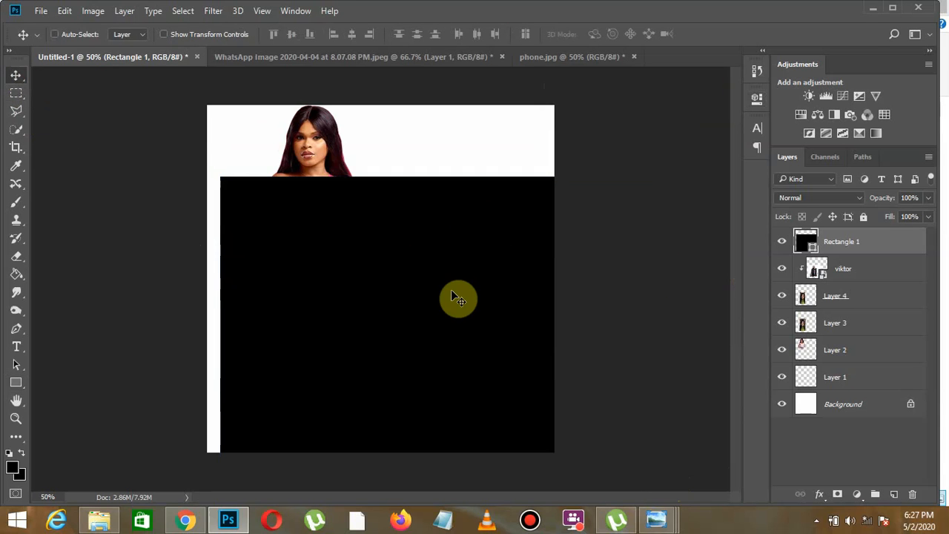
left_click_drag(458, 297, 430, 303)
right_click(852, 243)
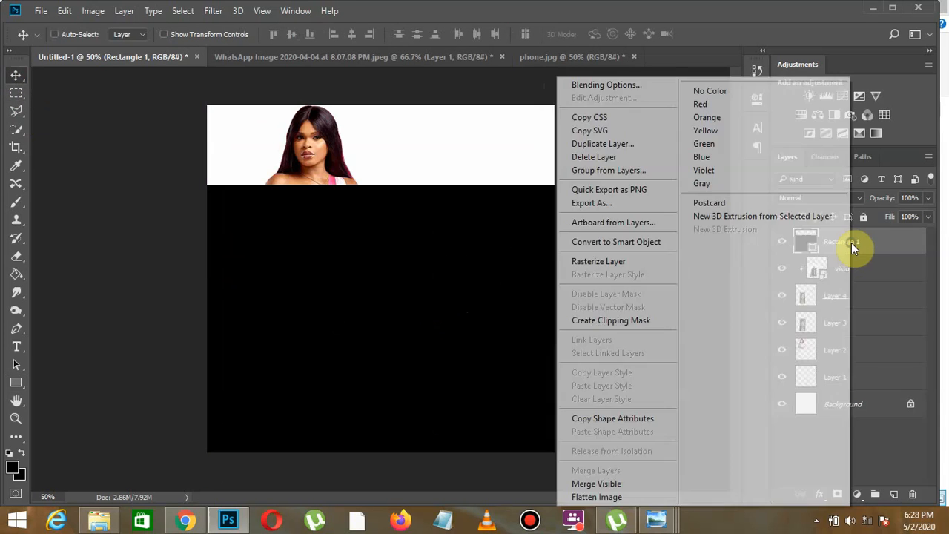
left_click(644, 262)
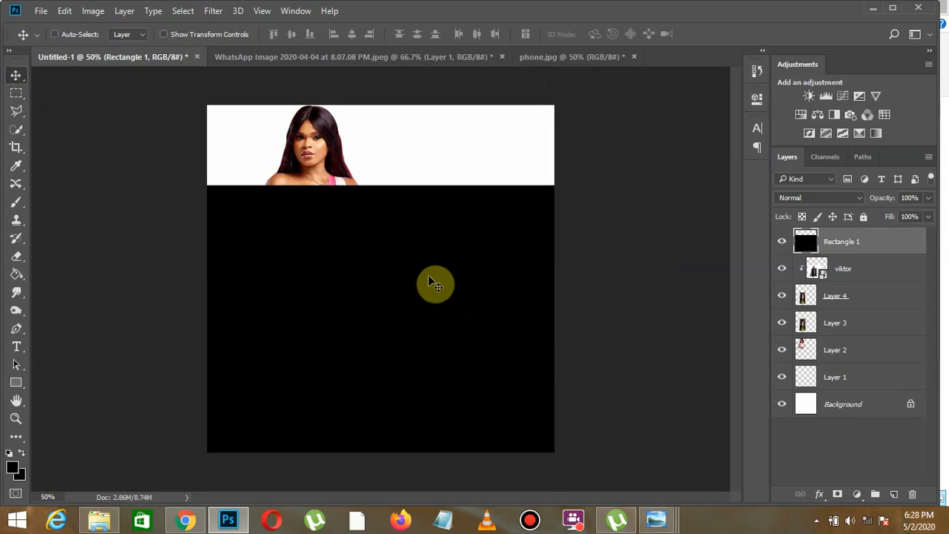
- Rotate the black rectangle to about -30° and scale it to 116%, placing its slanted edge diagonally across the canvas
key("ctrl+t")
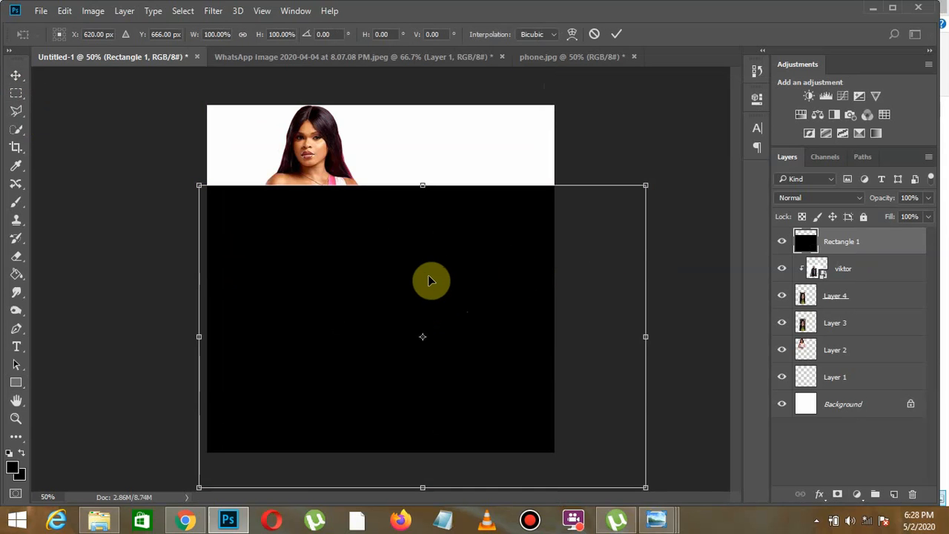
left_click_drag(672, 231, 613, 85)
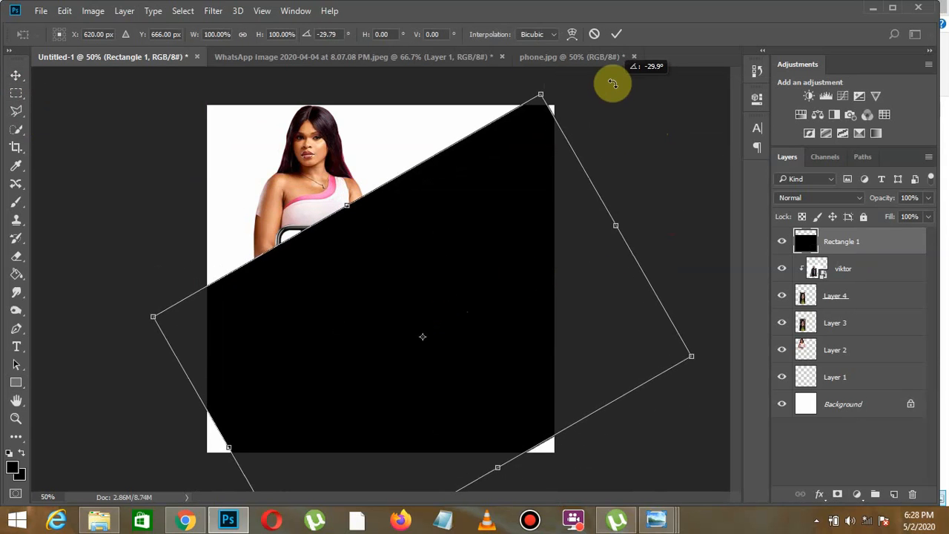
left_click(241, 34)
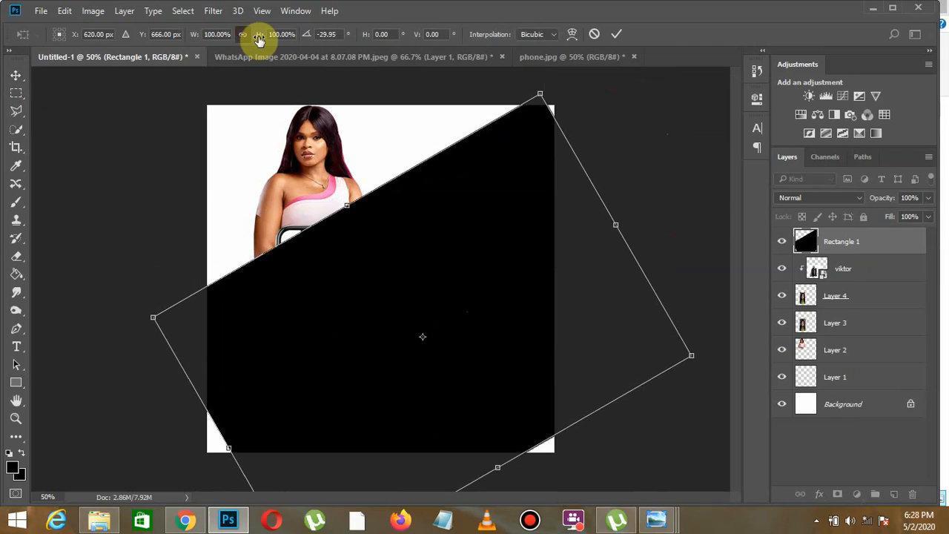
left_click_drag(259, 35, 273, 36)
left_click_drag(358, 185, 392, 235)
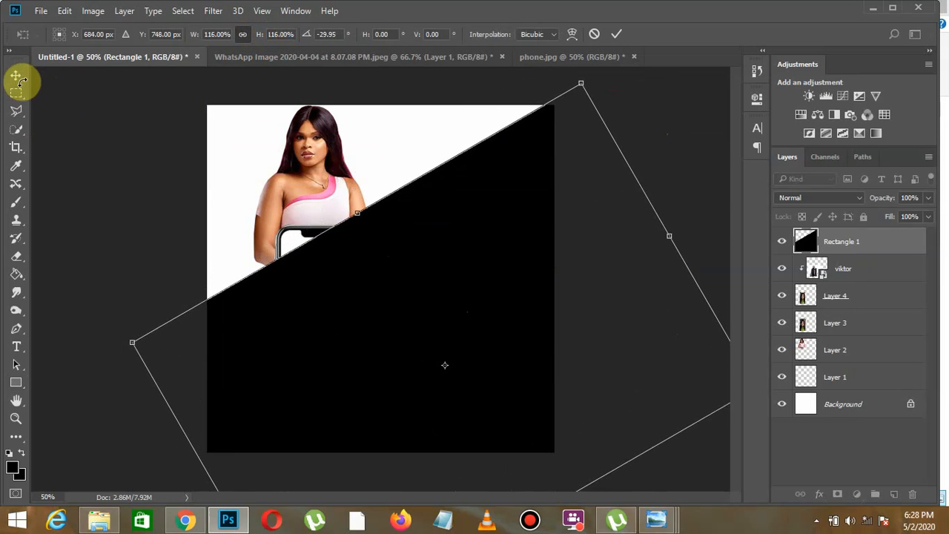
left_click(16, 75)
left_click(417, 206)
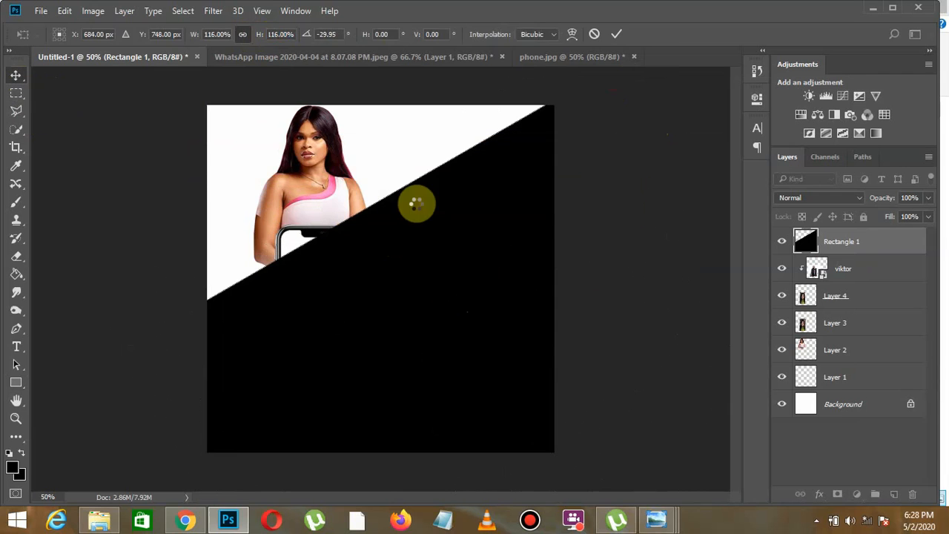
- Warp the black shape's slanted edge downward into a curve that uncovers the woman and the phone
left_click(66, 11)
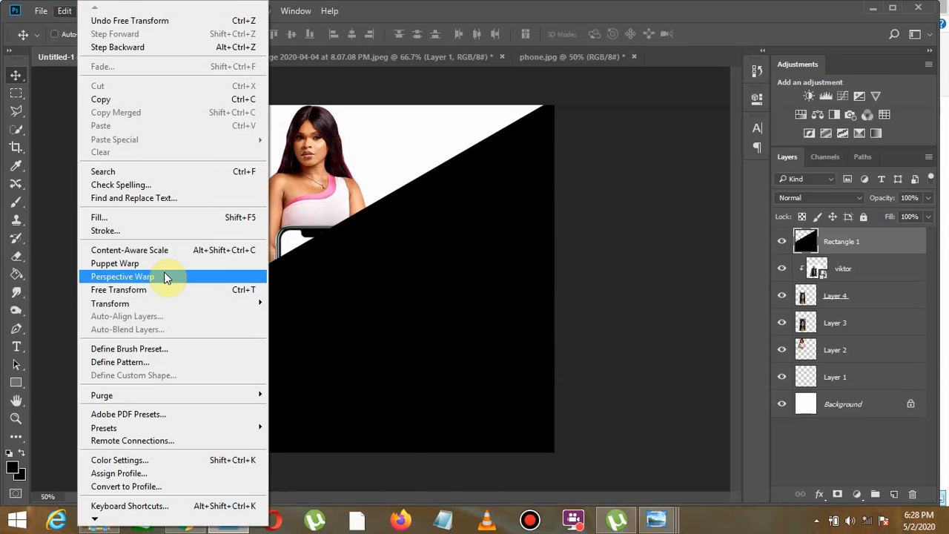
mouse_move(155, 303)
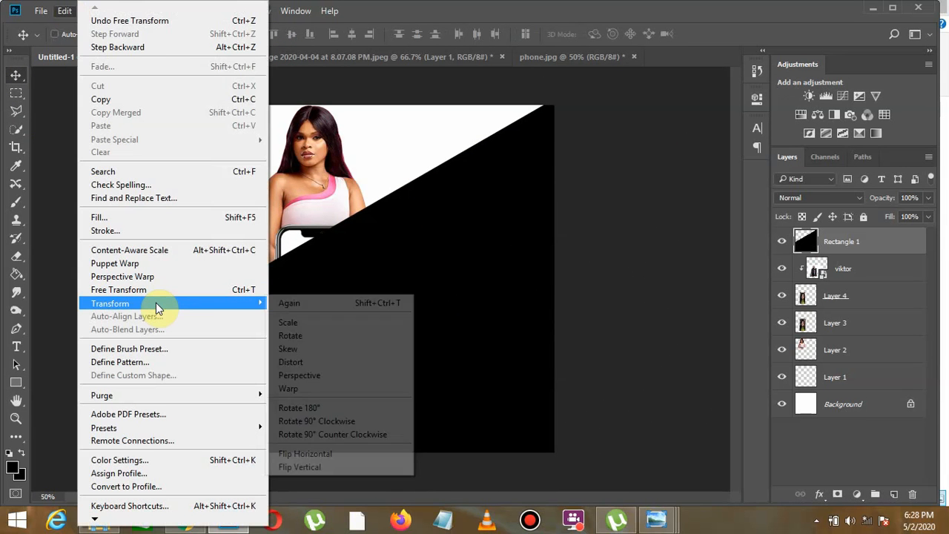
left_click(327, 389)
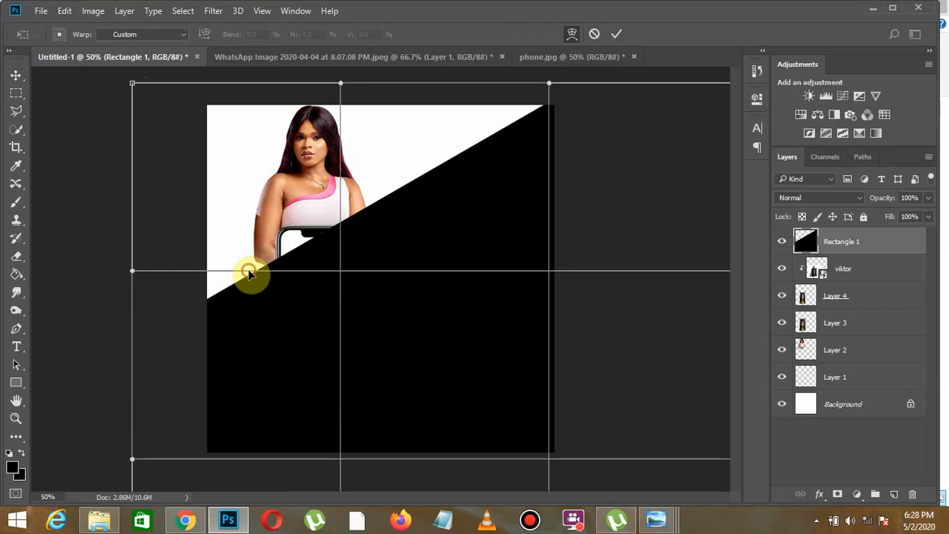
left_click_drag(250, 272, 316, 423)
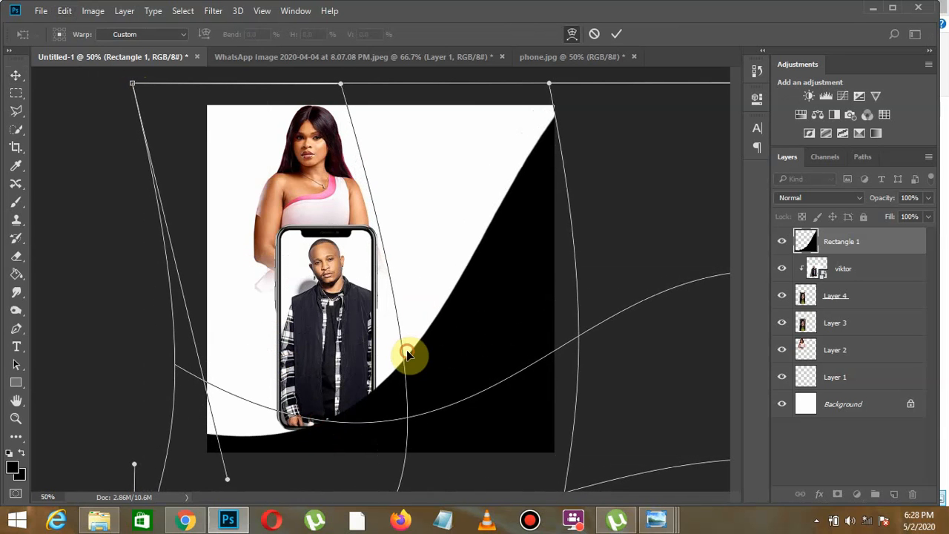
mouse_move(438, 374)
left_mouse_down()
mouse_move(445, 383)
mouse_move(440, 360)
left_mouse_up()
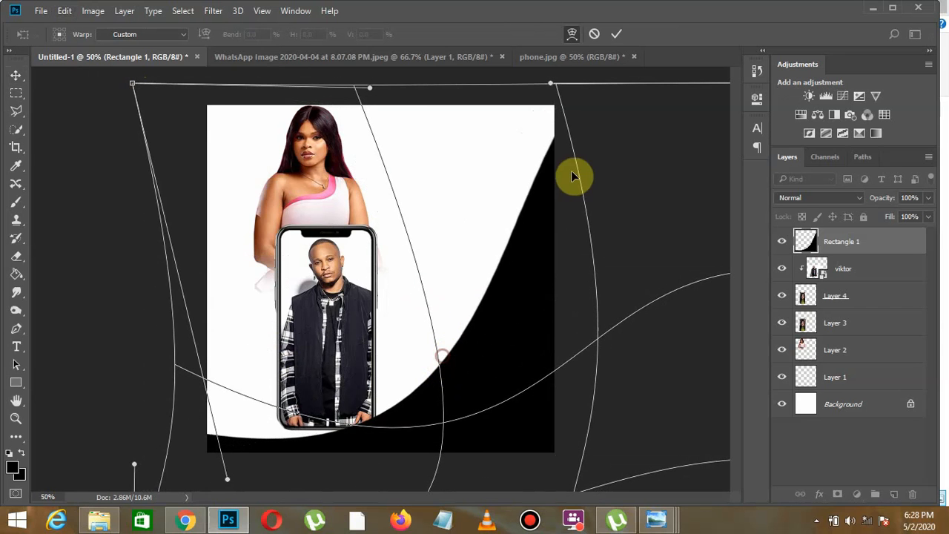
- Warp the shape's upper end into a rounded sweep along the canvas's right and lower edges, and apply the warp
left_click_drag(602, 314, 679, 287)
left_click_drag(572, 81, 250, 133)
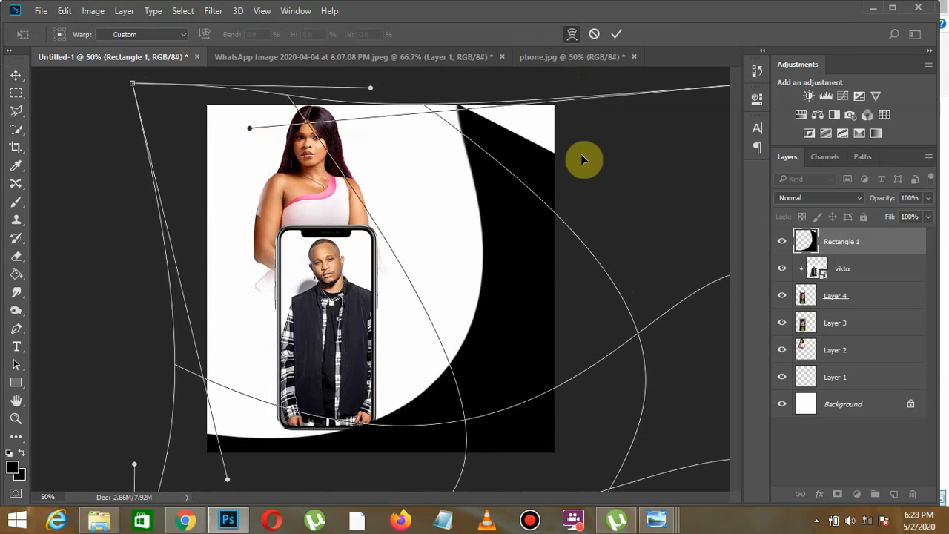
left_click_drag(438, 117, 403, 89)
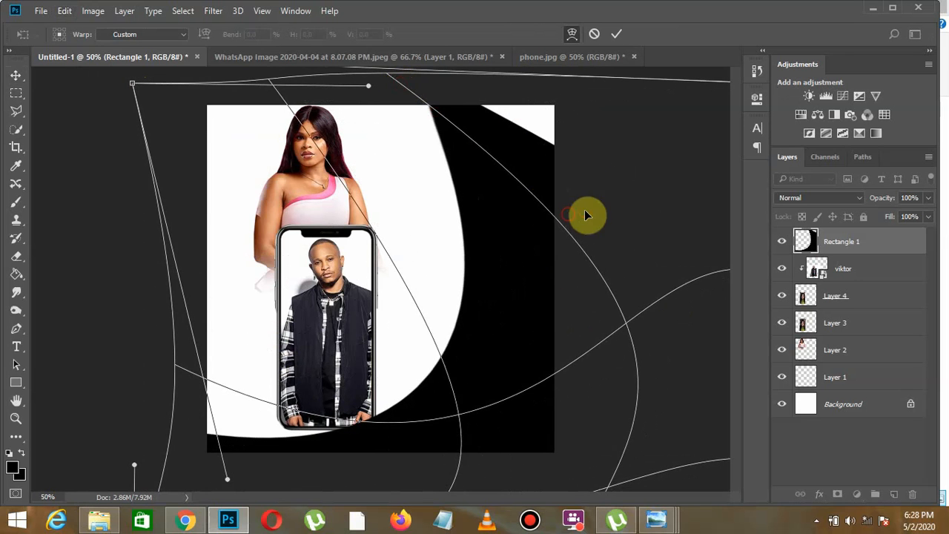
left_click_drag(587, 212, 663, 210)
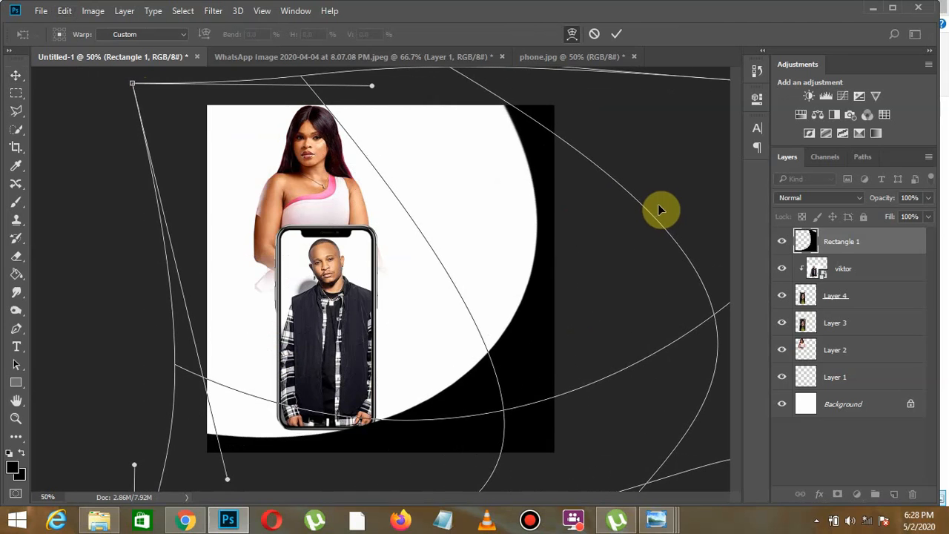
left_click_drag(487, 300, 495, 313)
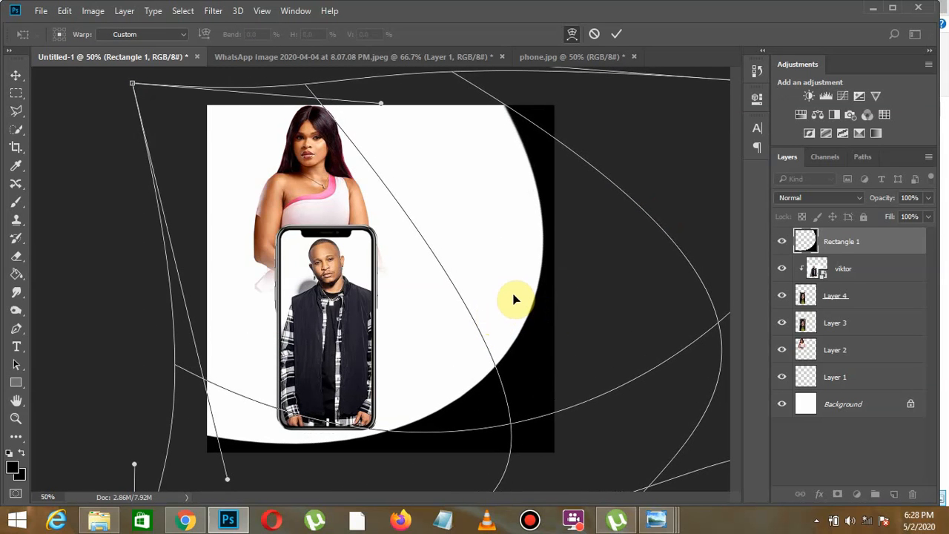
left_click(16, 75)
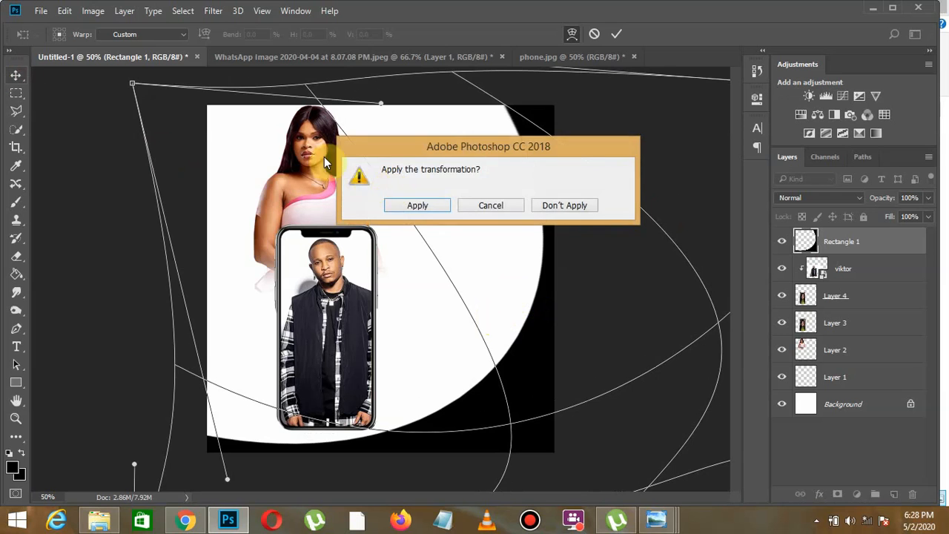
left_click(418, 206)
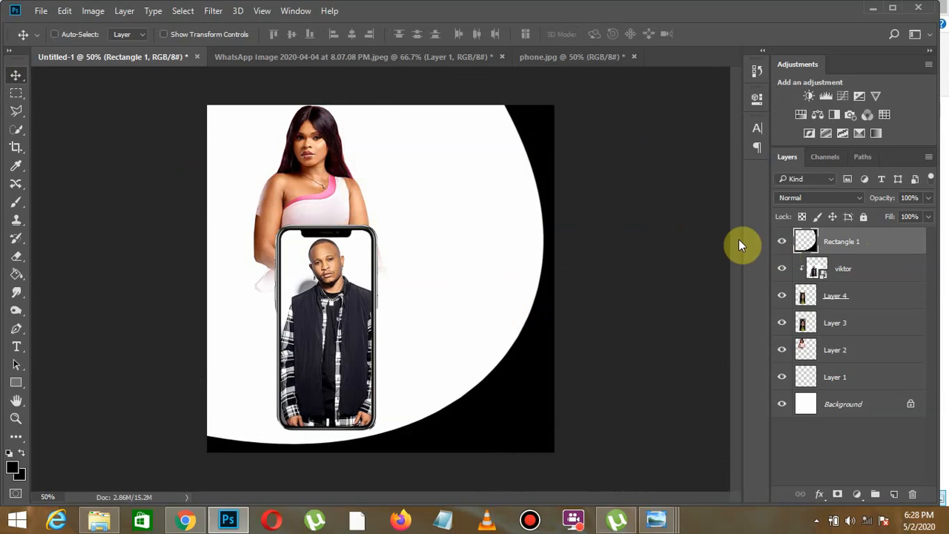
- Add a gradient overlay to the Rectangle 1 layer, starting from the Violet, Orange preset
right_click(841, 249)
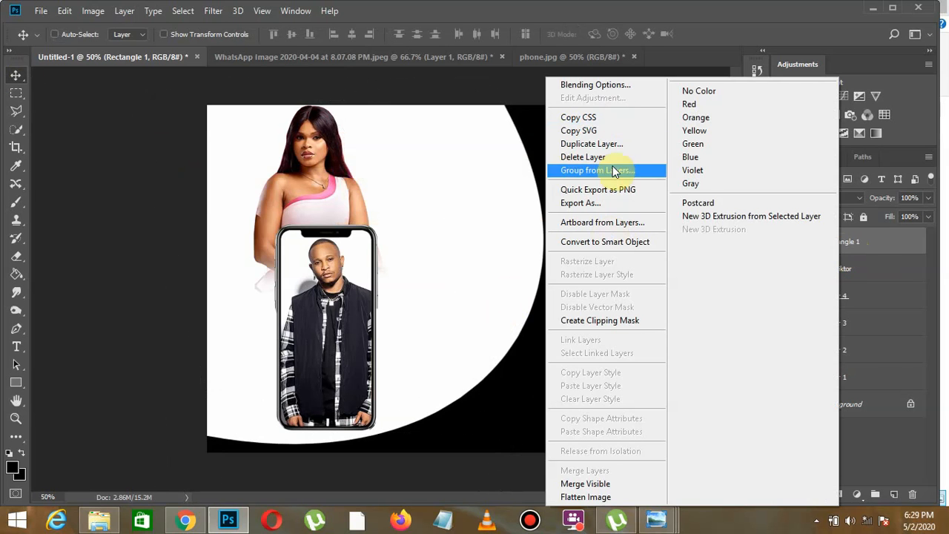
left_click(611, 86)
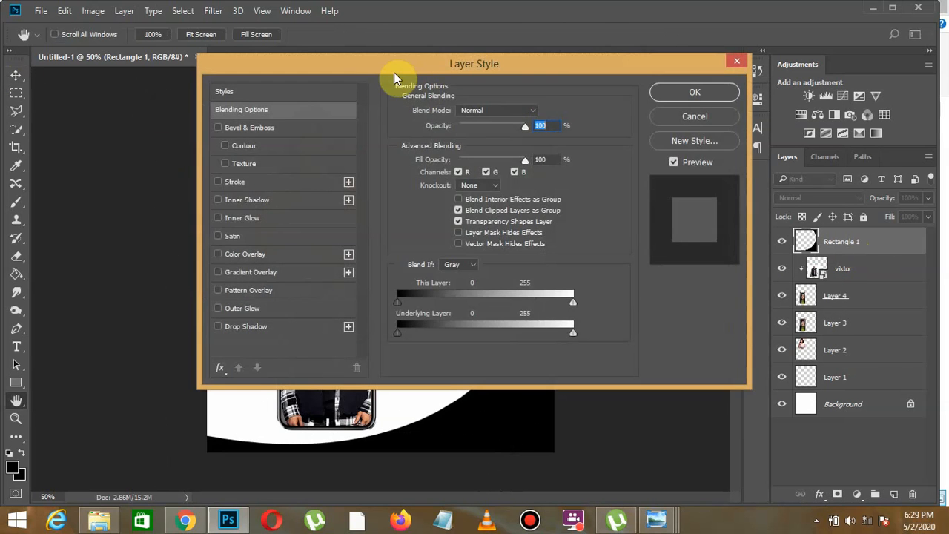
left_click_drag(394, 74, 640, 86)
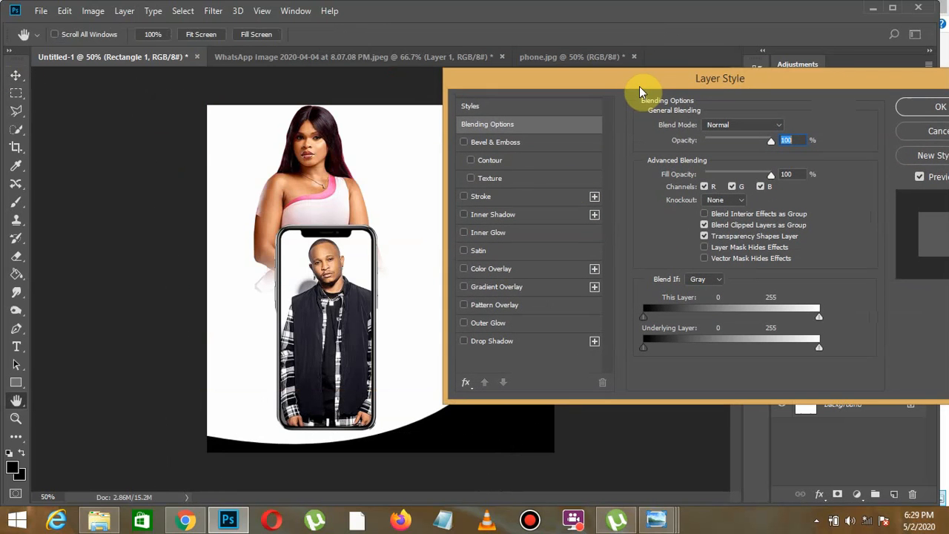
left_click(474, 285)
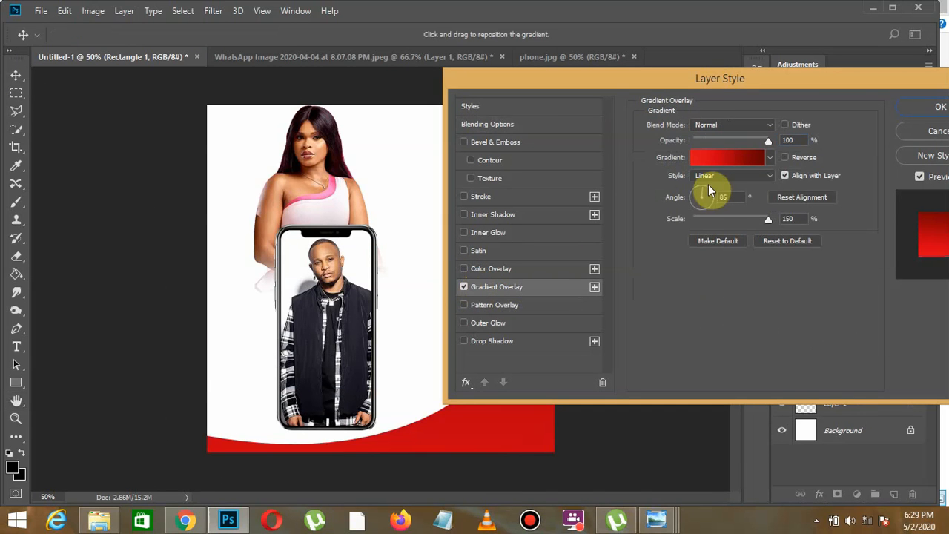
left_click_drag(647, 82, 749, 74)
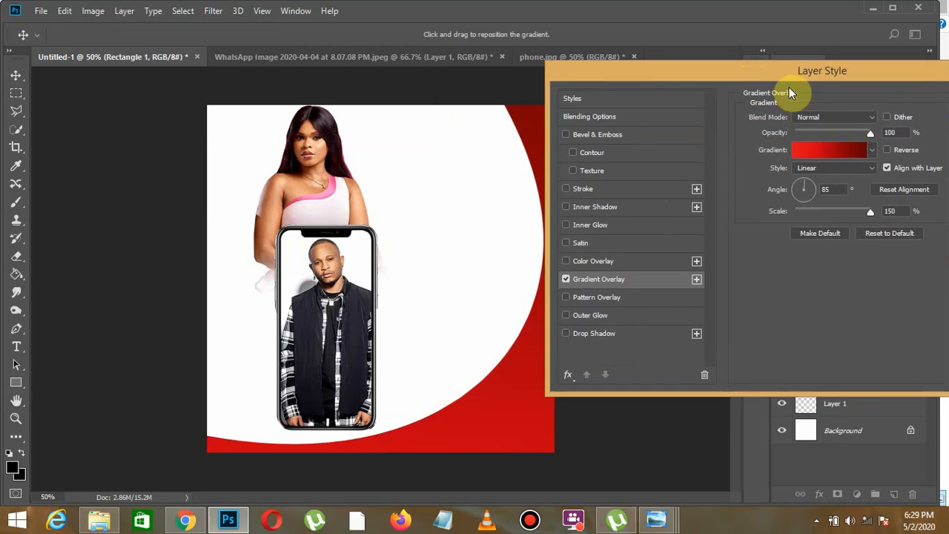
left_click(833, 148)
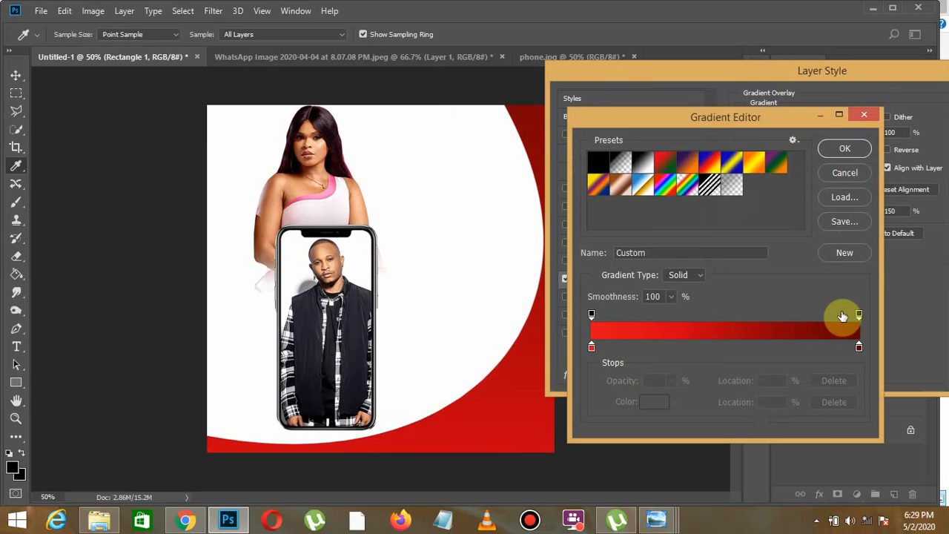
left_click(689, 164)
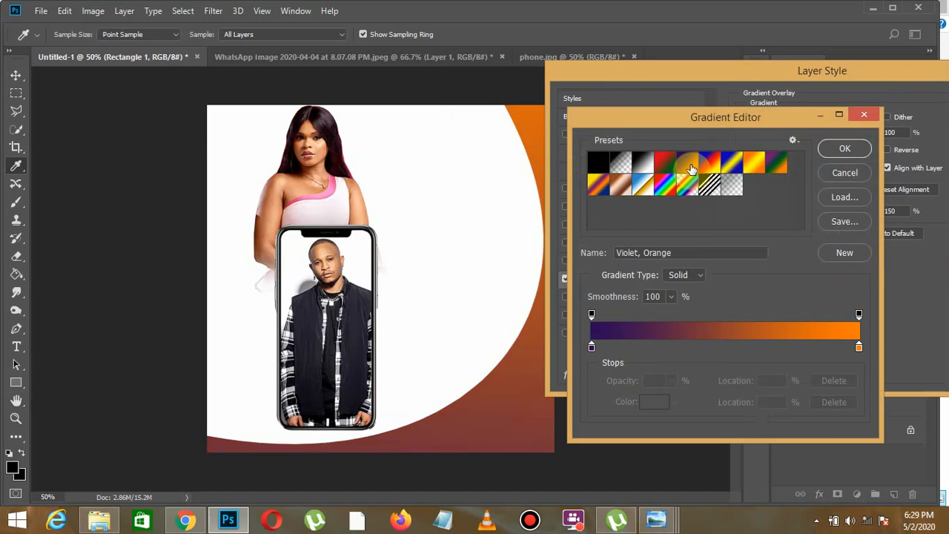
- Change the gradient's 0% color stop to dark red 590a0a
left_click(592, 348)
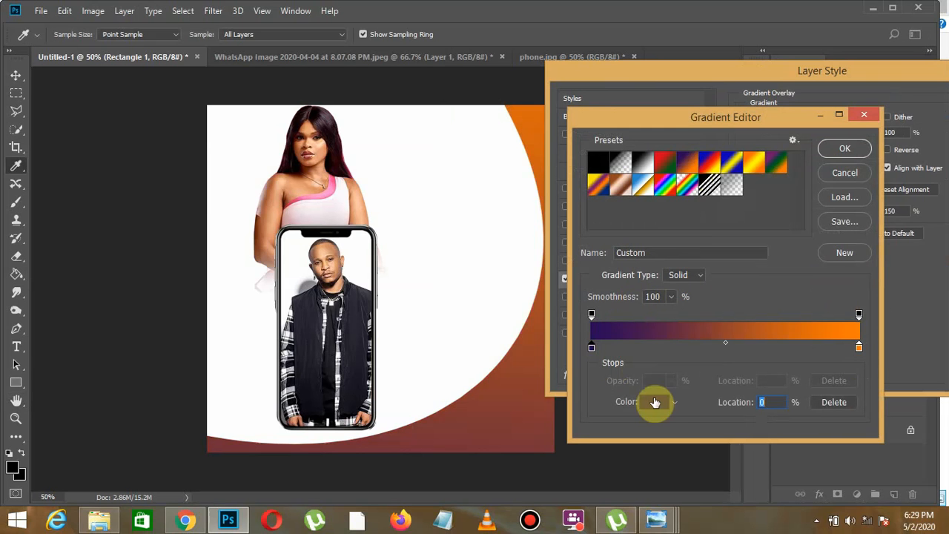
left_click(655, 402)
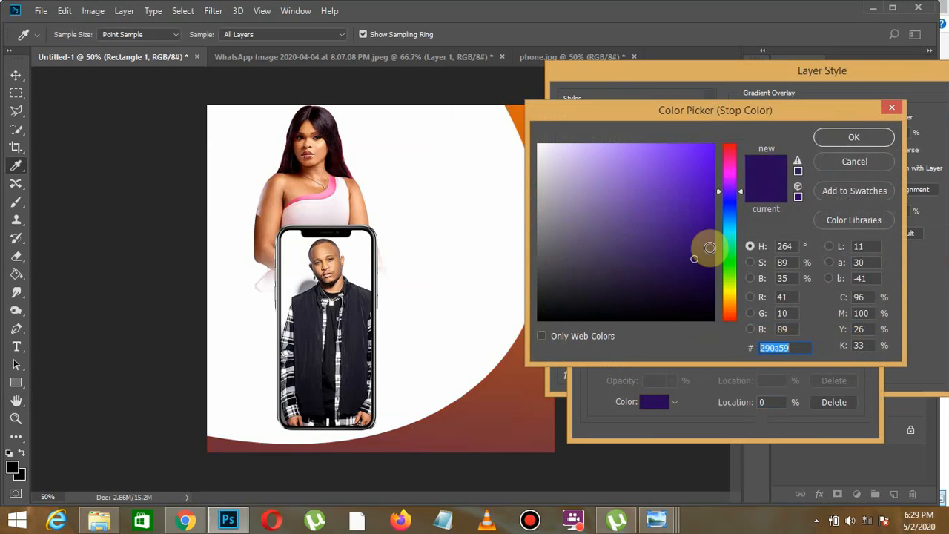
left_click_drag(719, 192, 726, 125)
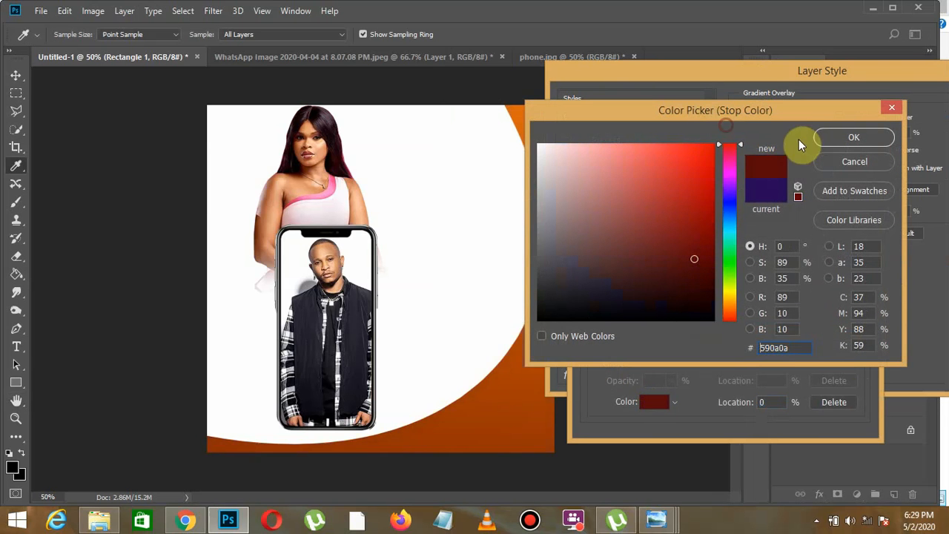
left_click(839, 138)
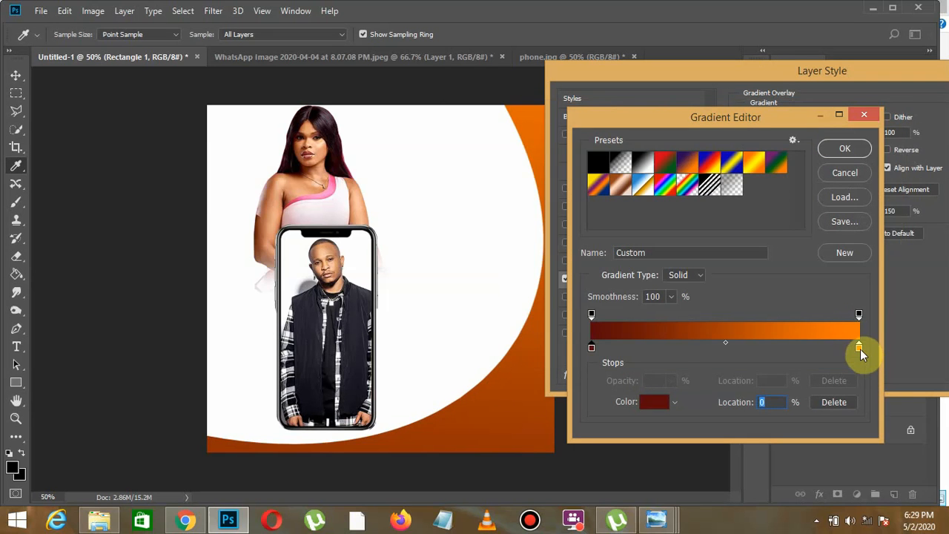
- Change the gradient's 100% color stop from orange to bright pink
left_click(859, 346)
left_click(655, 400)
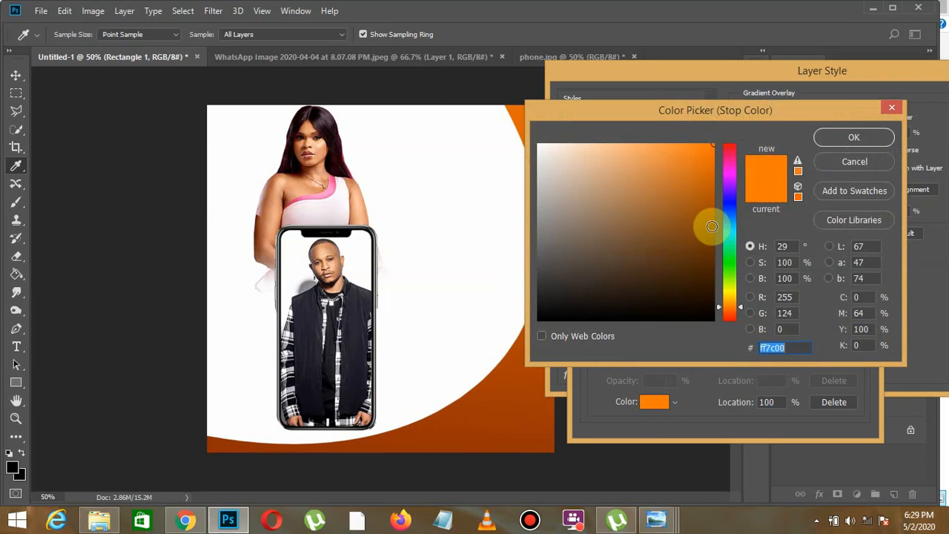
left_click_drag(719, 306, 719, 164)
left_click(831, 139)
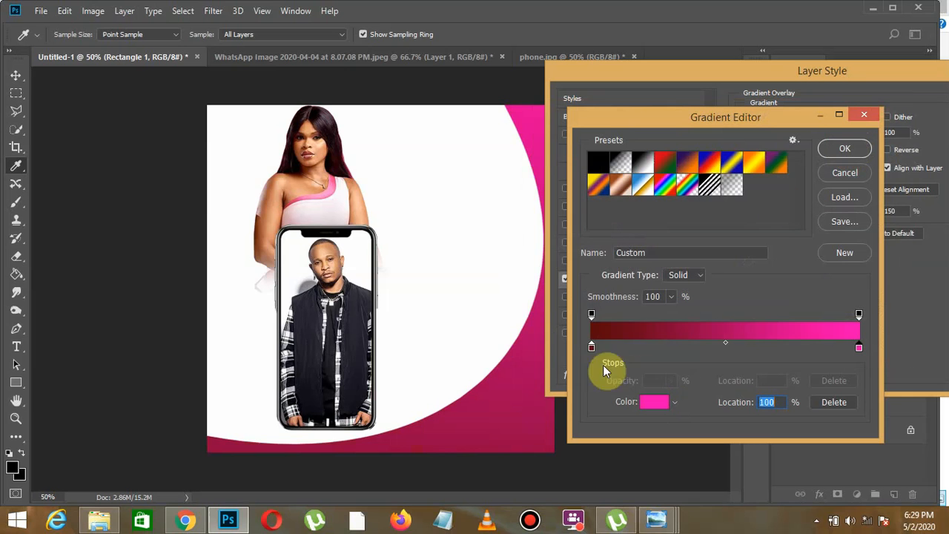
- Set the gradient's 0% color stop to bright red da0000 and accept the edited gradient
left_click(592, 347)
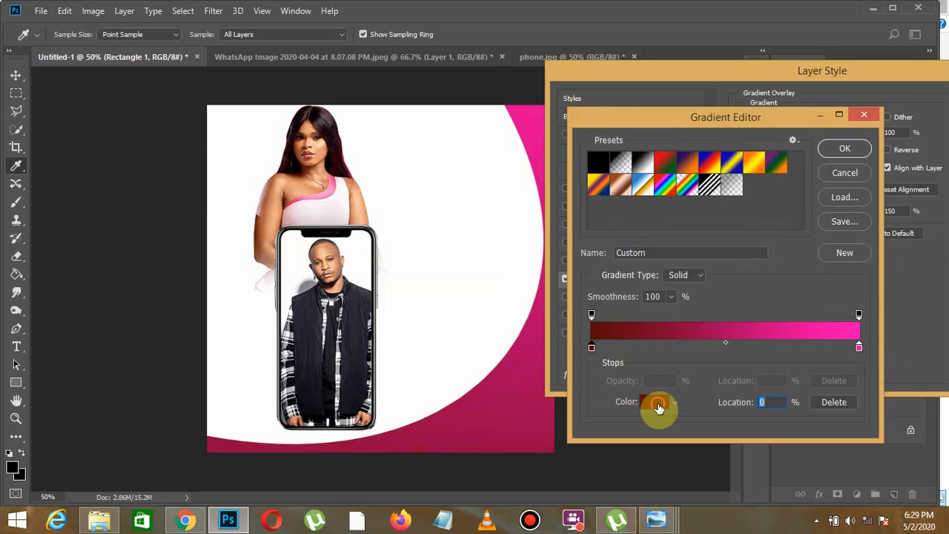
left_click(655, 402)
mouse_move(690, 215)
left_mouse_down()
mouse_move(681, 193)
mouse_move(732, 170)
mouse_move(730, 157)
mouse_move(716, 179)
mouse_move(724, 146)
left_mouse_up()
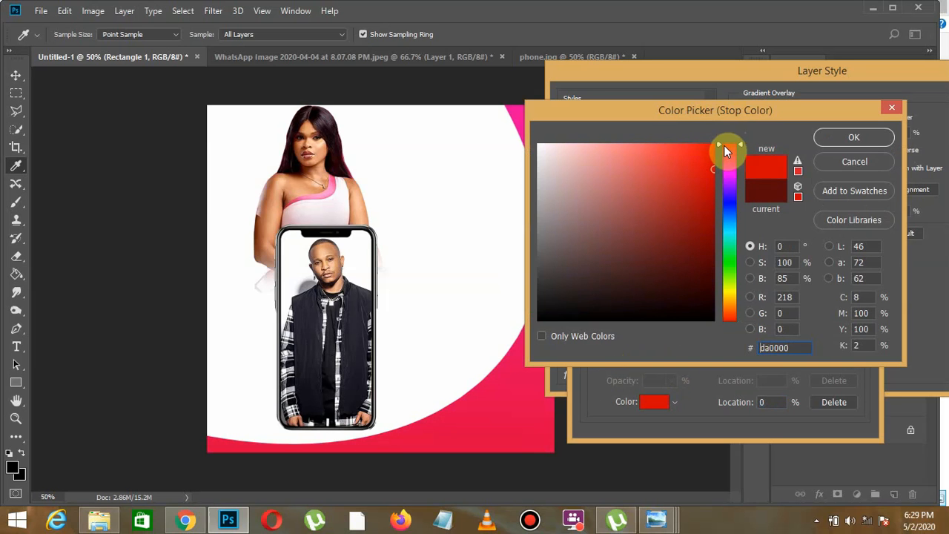
left_click(845, 140)
left_click(846, 150)
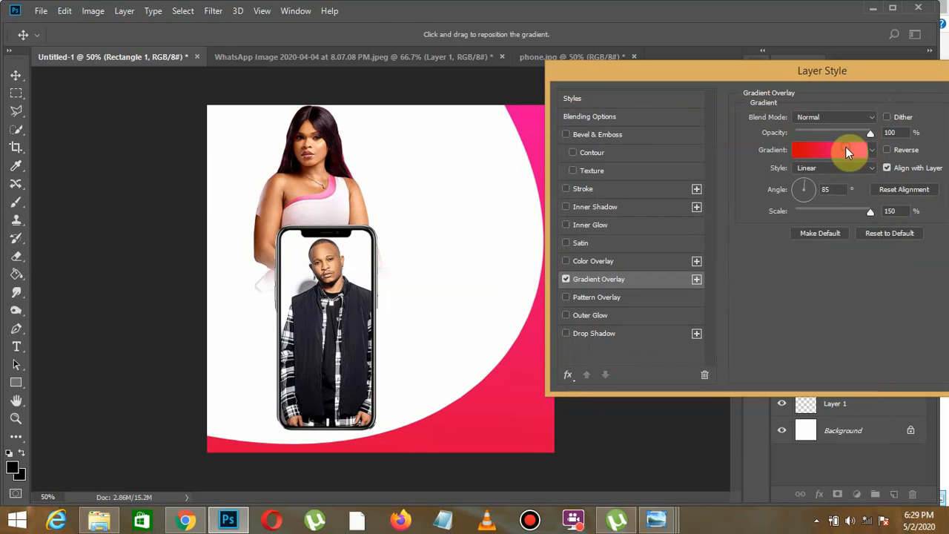
- Set the gradient overlay's angle to 111°, apply the layer style, and collapse the Rectangle 1 layer's effects list
mouse_move(809, 189)
left_mouse_down()
mouse_move(800, 197)
mouse_move(795, 188)
mouse_move(804, 188)
left_mouse_up()
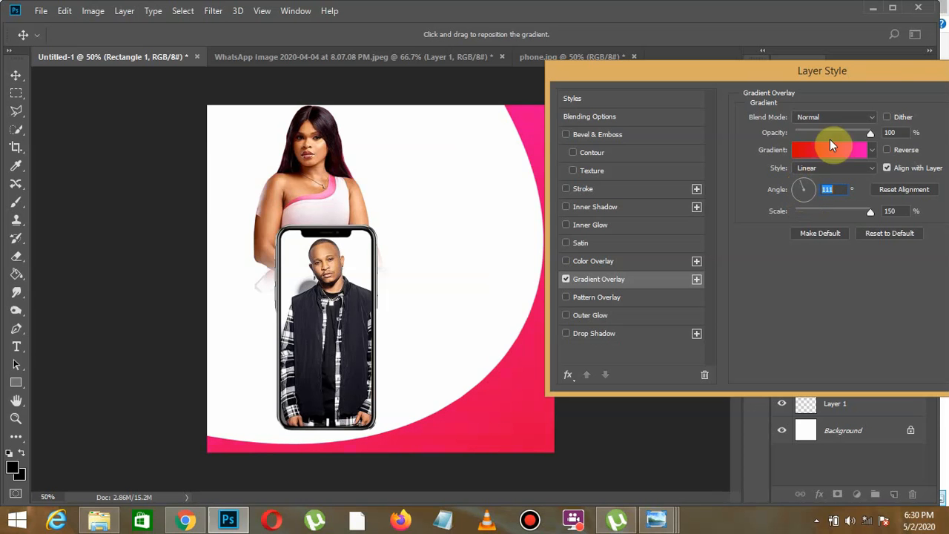
left_click_drag(889, 73, 752, 94)
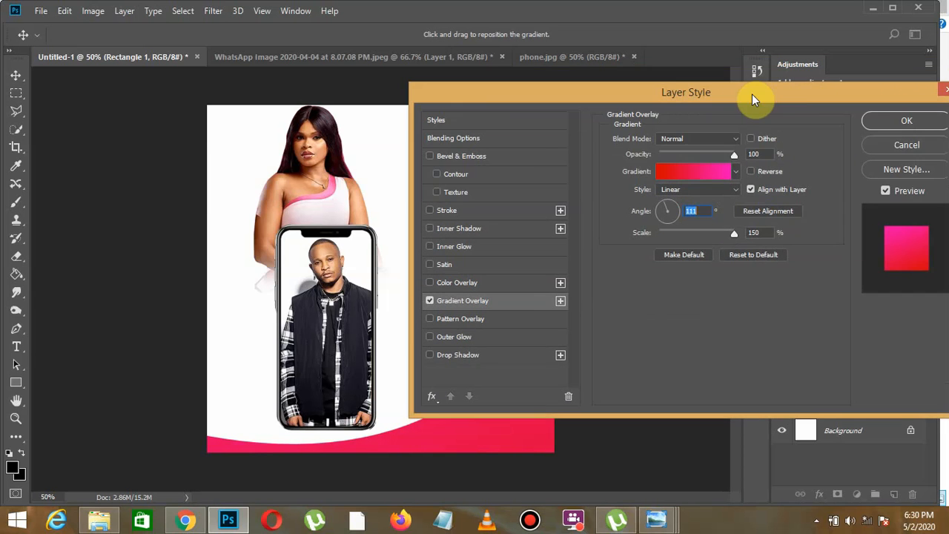
left_click(887, 122)
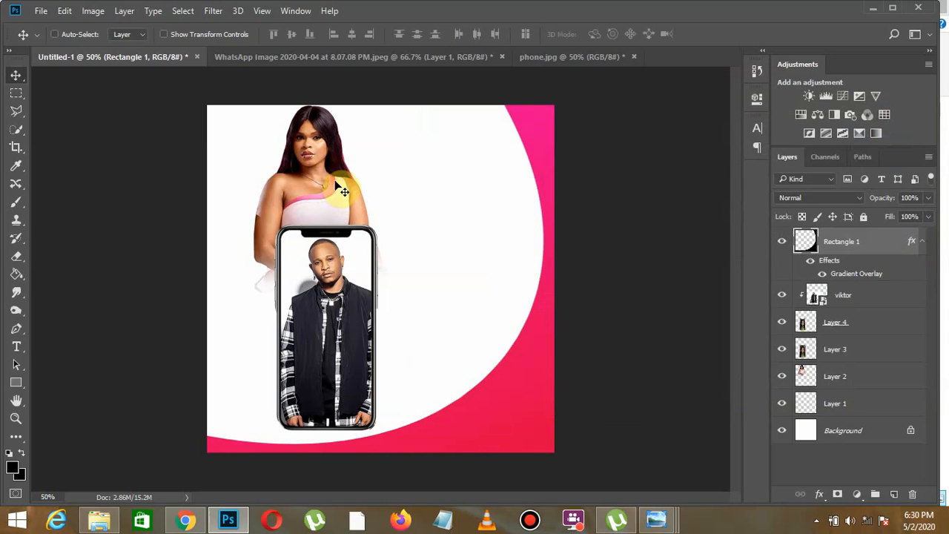
left_click(924, 242)
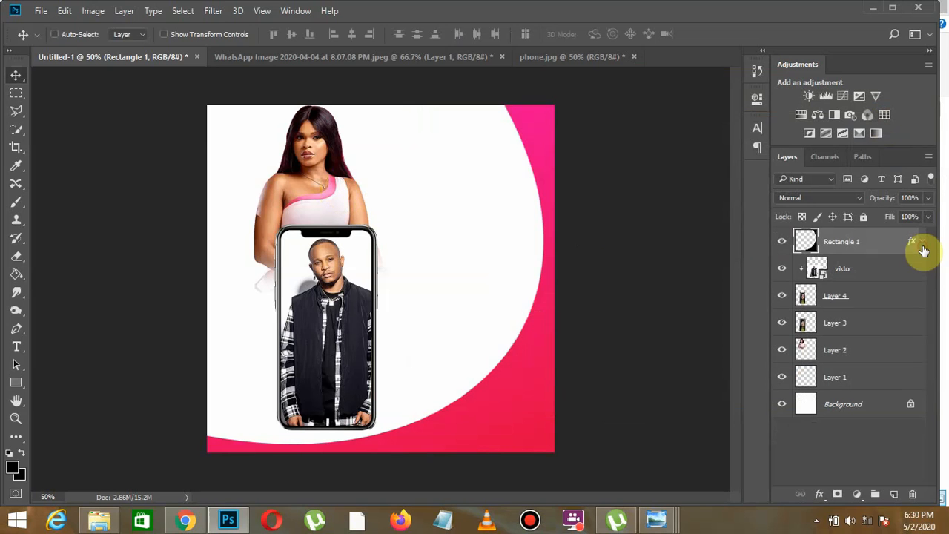
- Add the text LIVE in Black Bruno beside the woman and color it pink-red ea004e, sampled from the curved shape
left_click(22, 352)
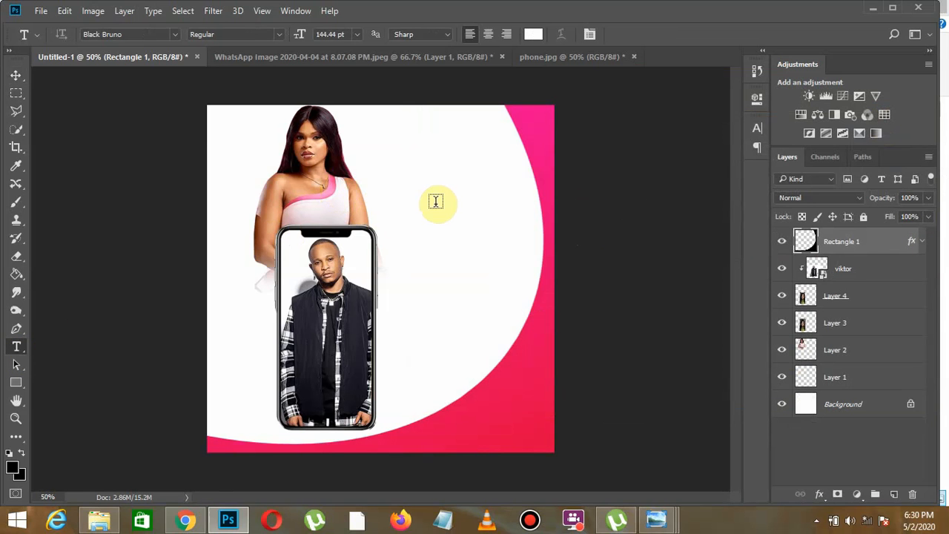
left_click(411, 184)
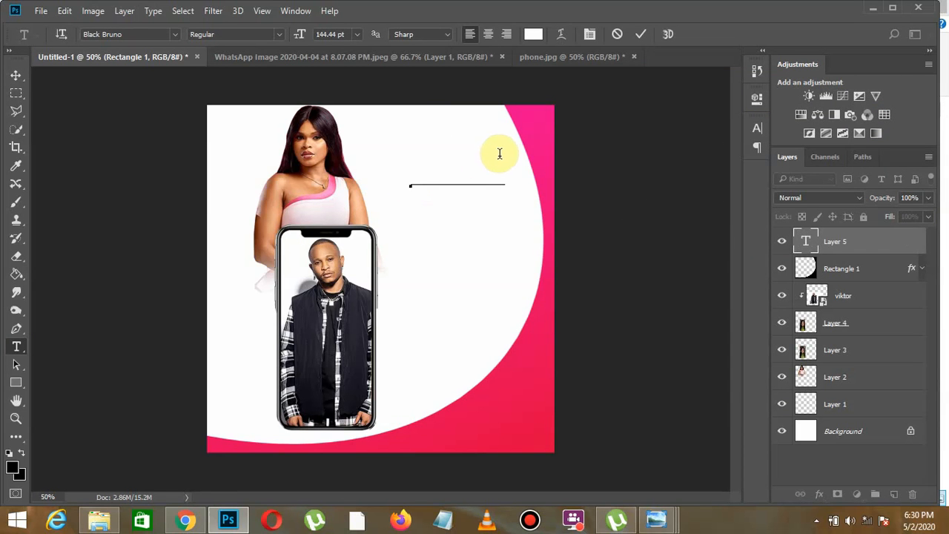
left_click_drag(505, 160, 220, 176)
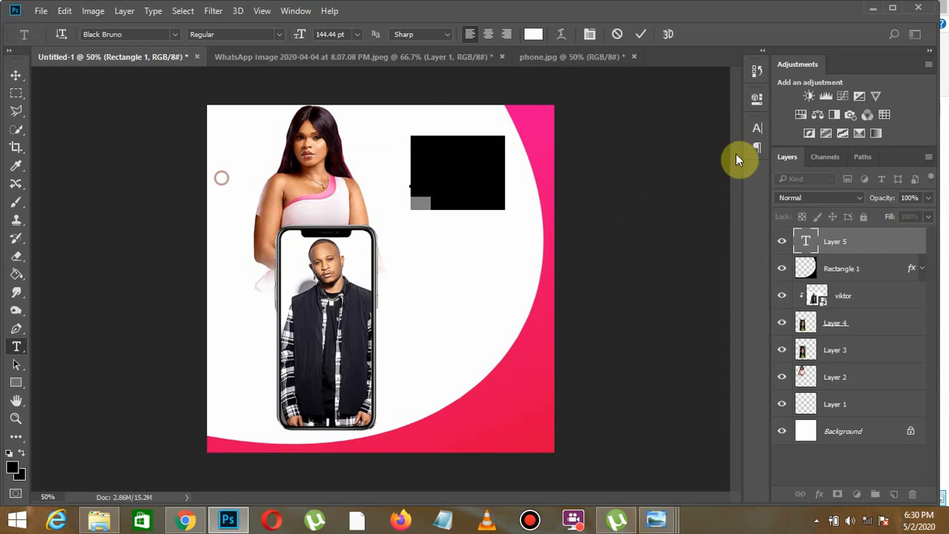
left_click(759, 127)
left_click(722, 213)
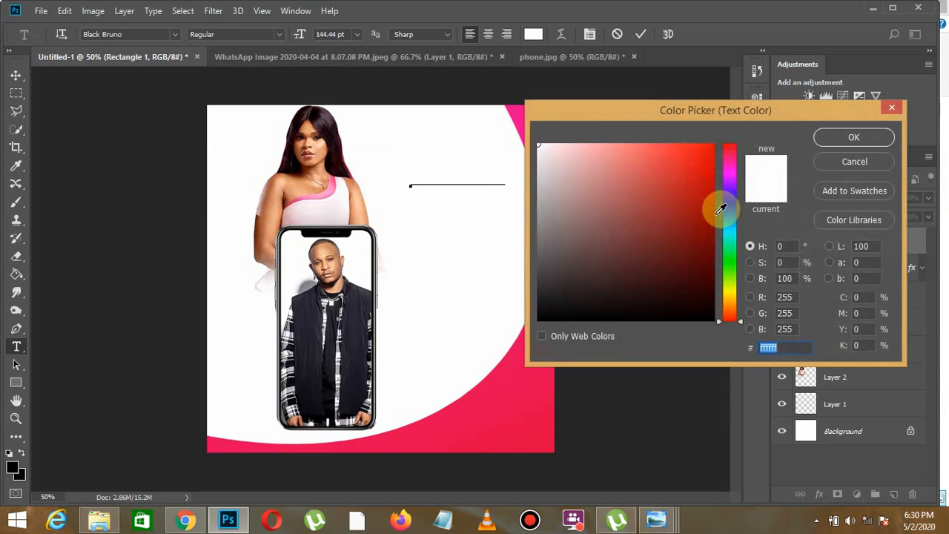
left_click(486, 421)
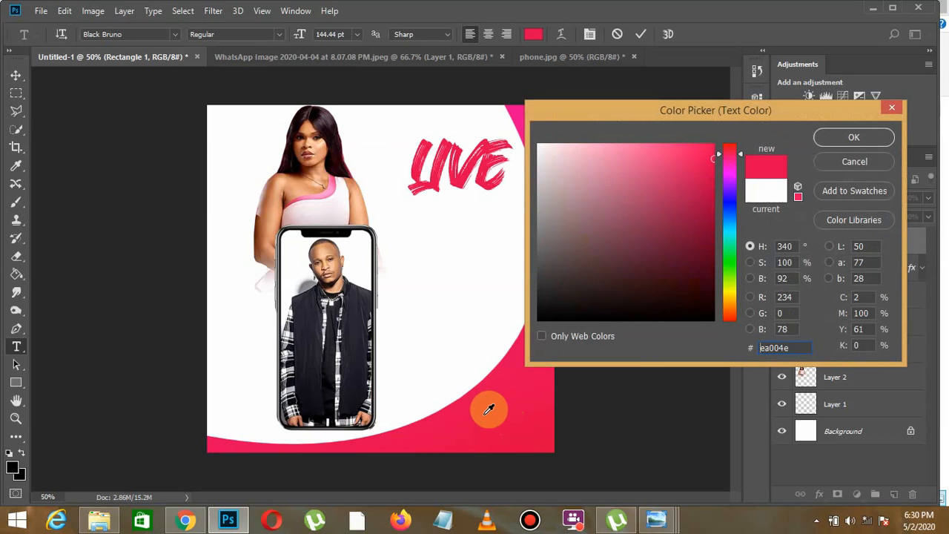
left_click(868, 137)
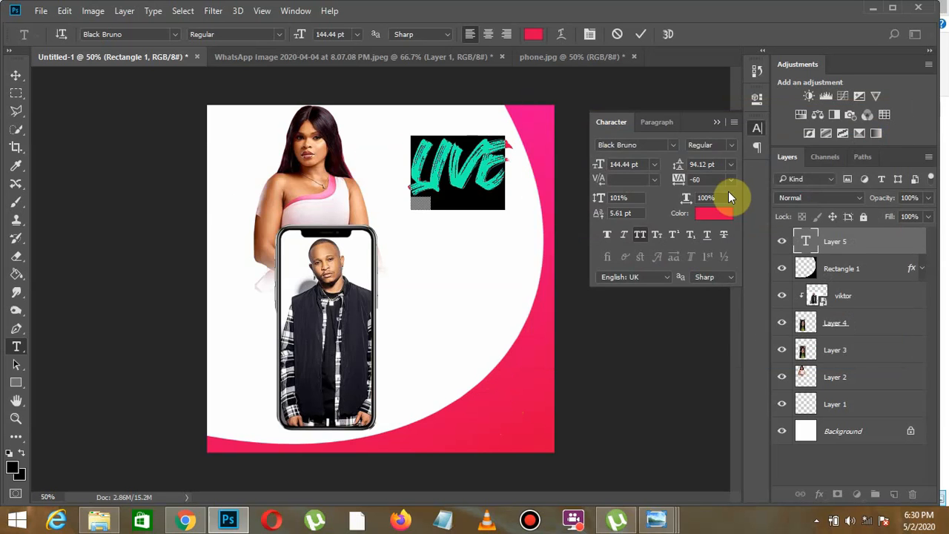
- Nudge the LIVE text slightly lower in the white area and commit it
left_click(624, 164)
left_click(712, 121)
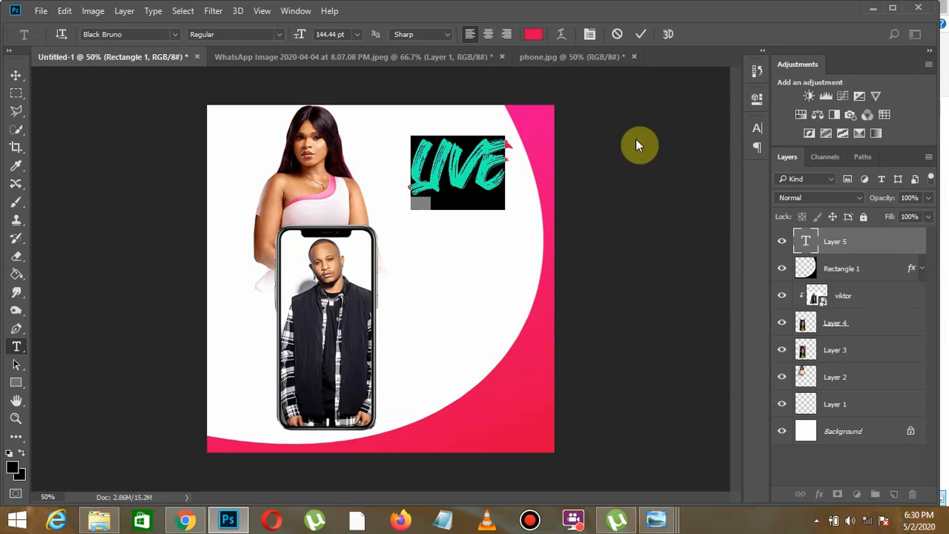
left_click(473, 171)
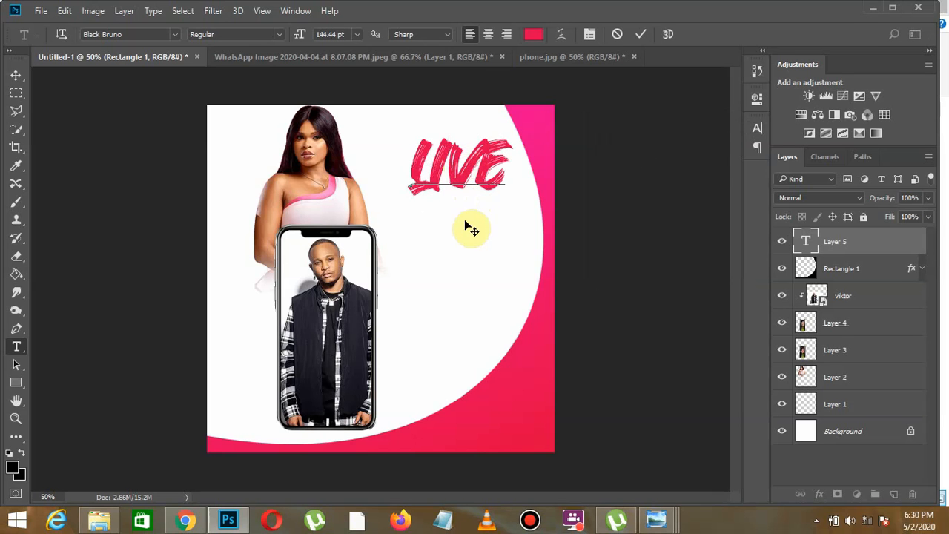
left_click_drag(463, 239, 460, 252)
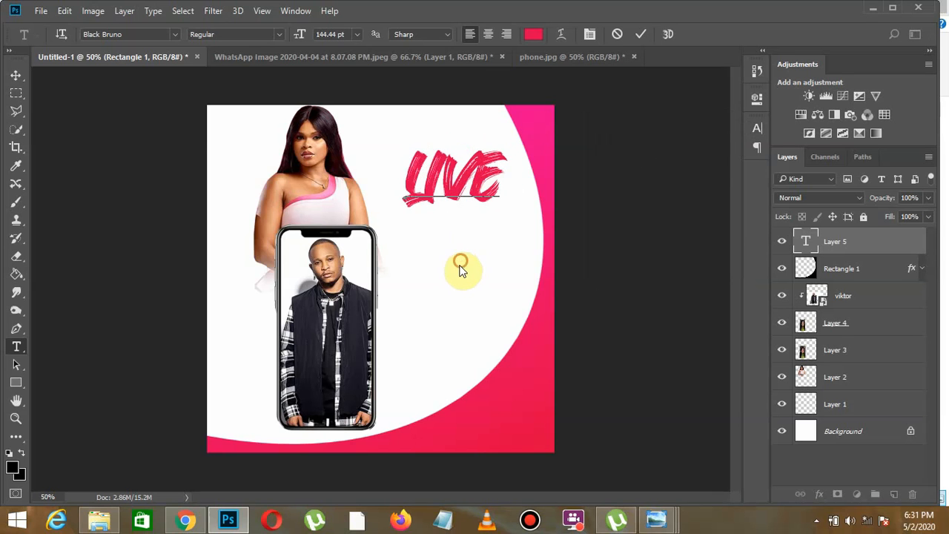
left_click(455, 268)
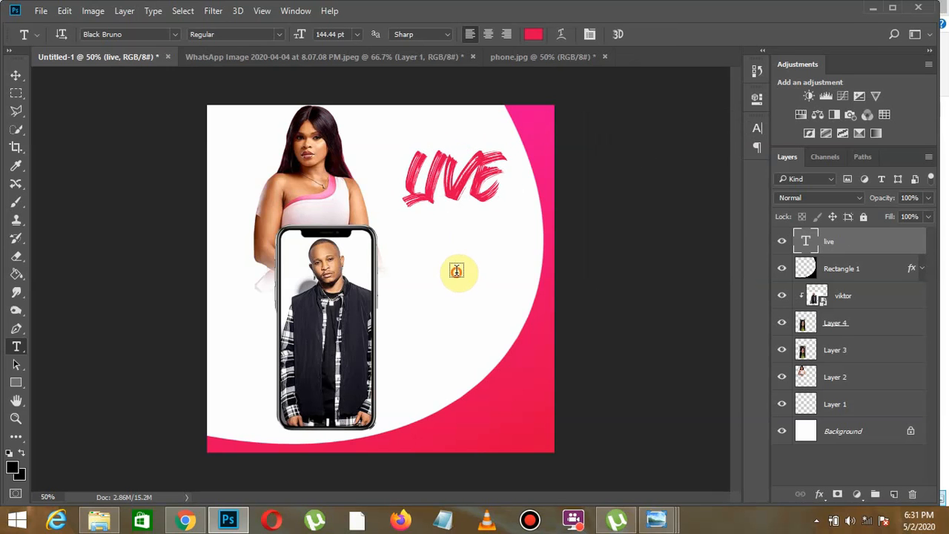
left_click(16, 75)
- Add a new text line below LIVE reading "with" followed by the featured guest's name
left_click(16, 346)
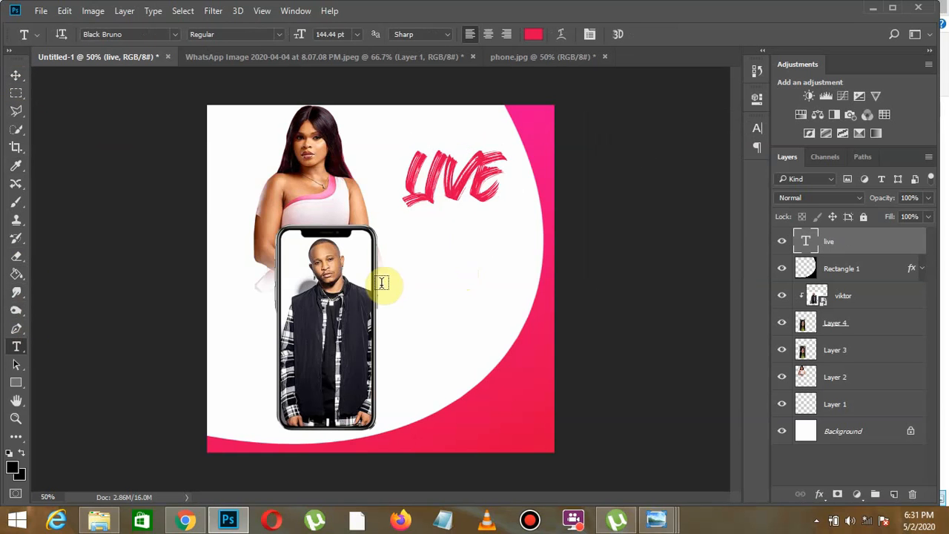
left_click(426, 254)
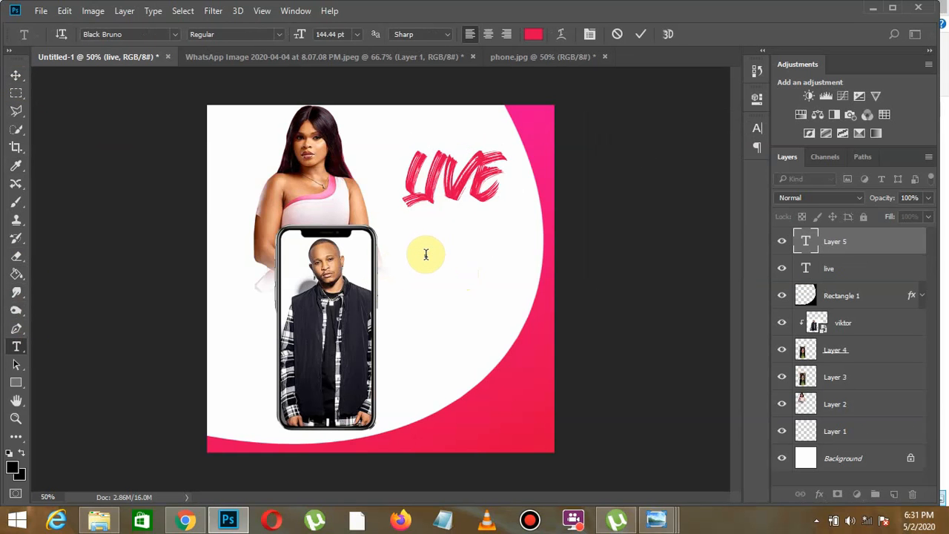
type("with")
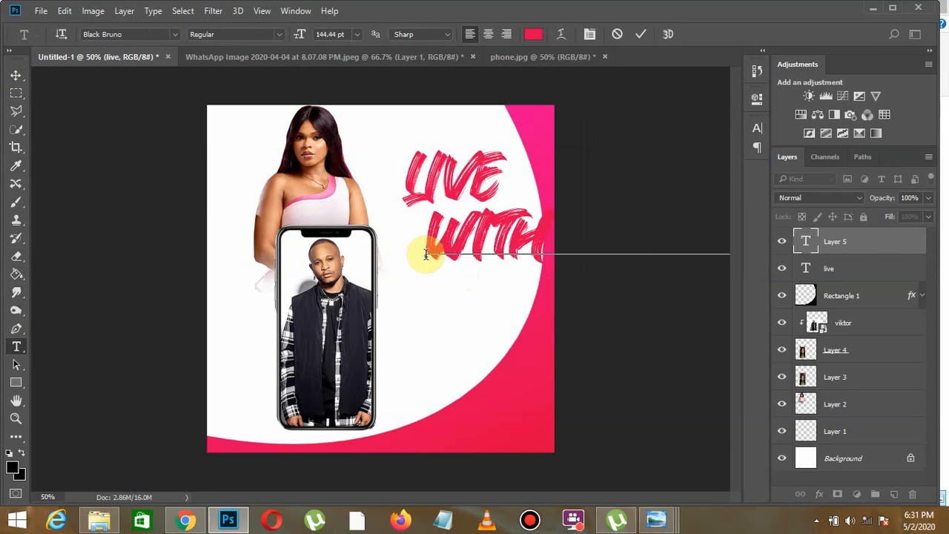
- Set the whole line below LIVE in the Asem Kandis font and turn off All Caps
double_click(443, 241)
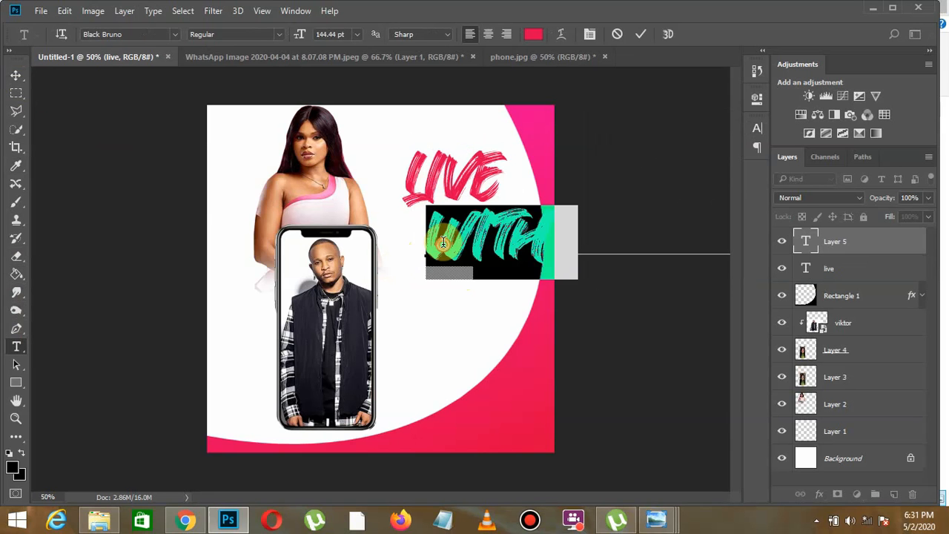
left_click(757, 133)
left_click(674, 151)
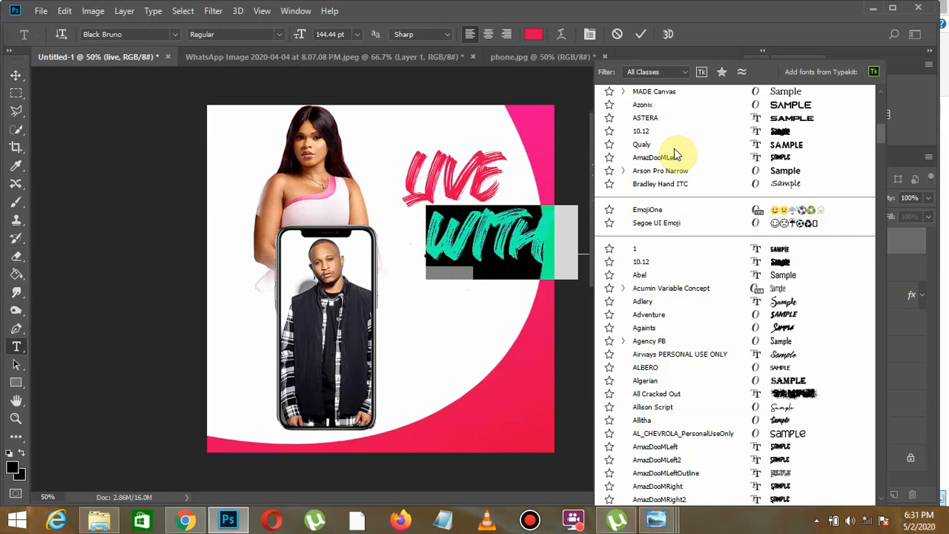
scroll(675, 148, "down", 10)
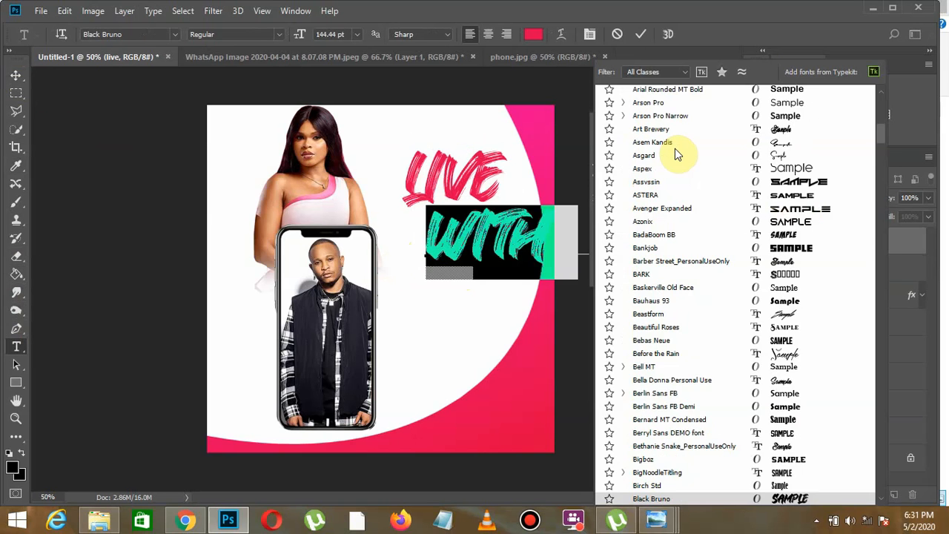
left_click(775, 146)
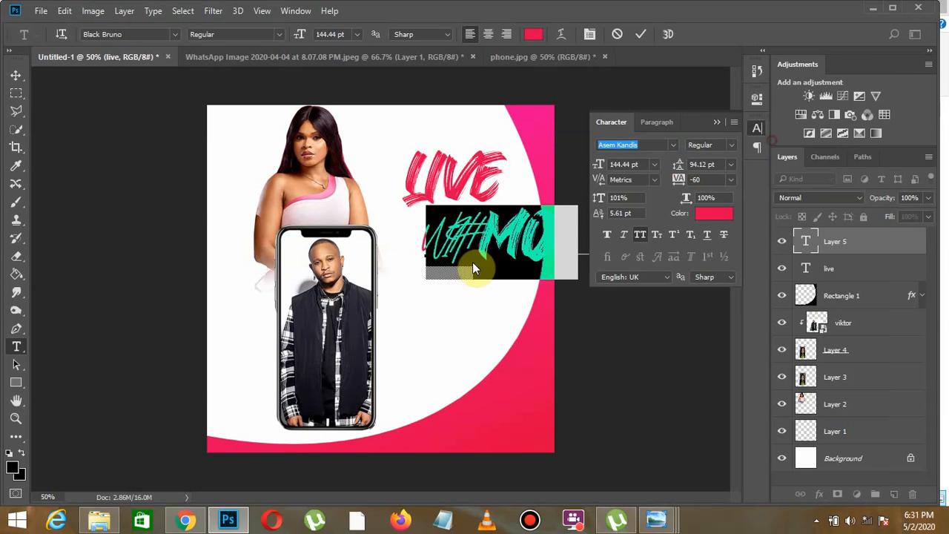
left_click(471, 262)
key("ctrl+a")
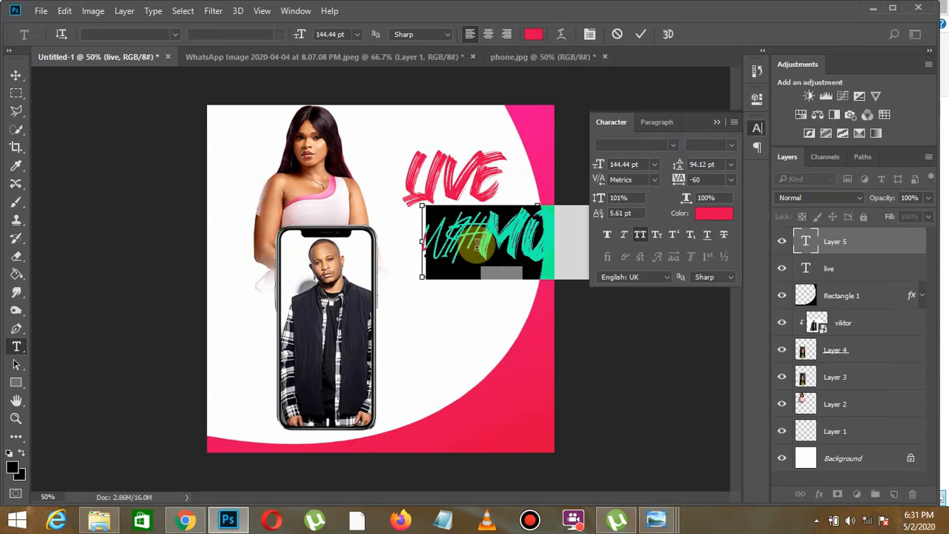
left_click(676, 144)
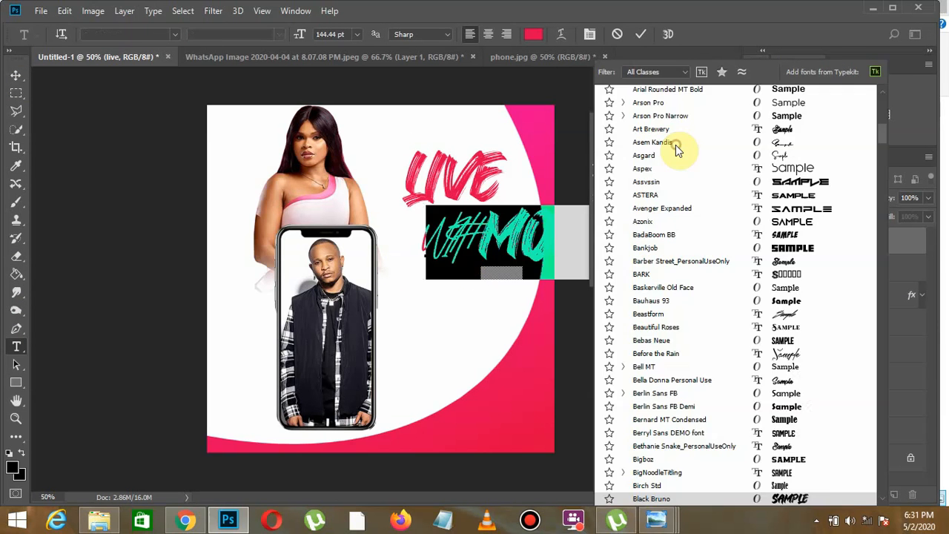
left_click(751, 148)
left_click(640, 236)
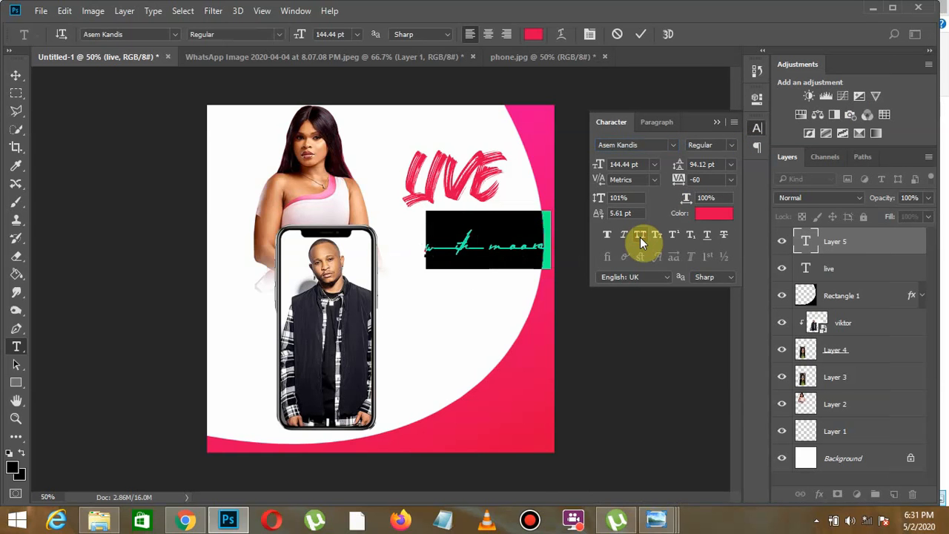
- Try the line below LIVE in MADE Canvas at 67.44 pt, and settle on Allison Script at 124.44 pt
left_click(675, 145)
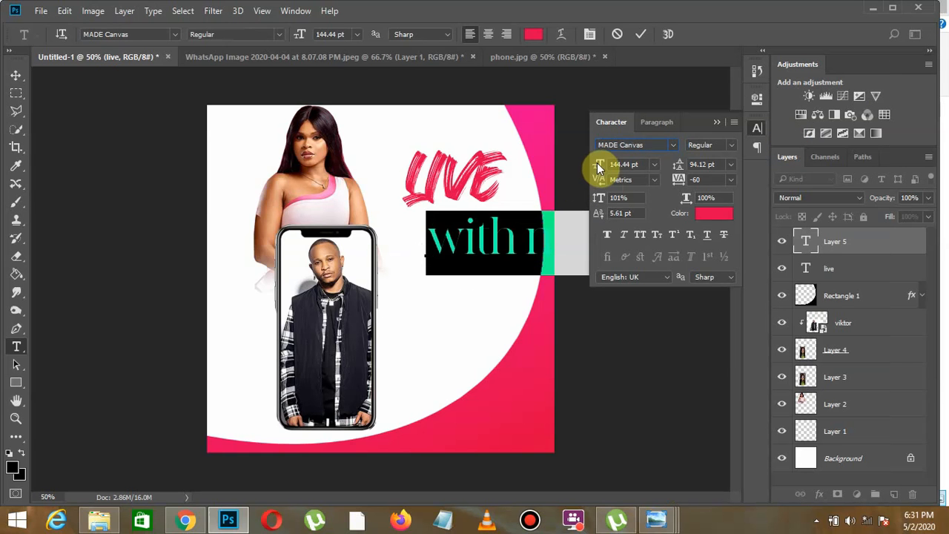
mouse_move(600, 164)
left_mouse_down()
mouse_move(556, 175)
mouse_move(598, 166)
left_mouse_up()
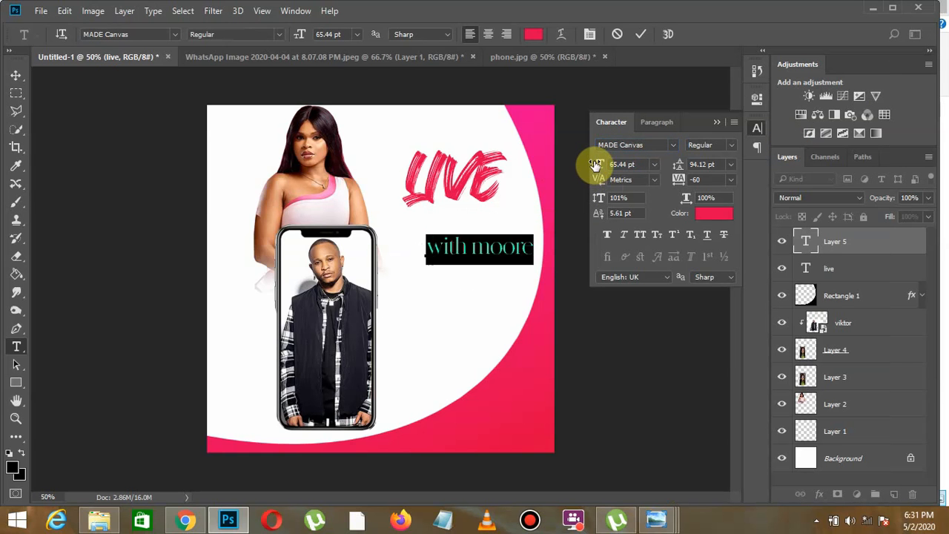
left_click(673, 145)
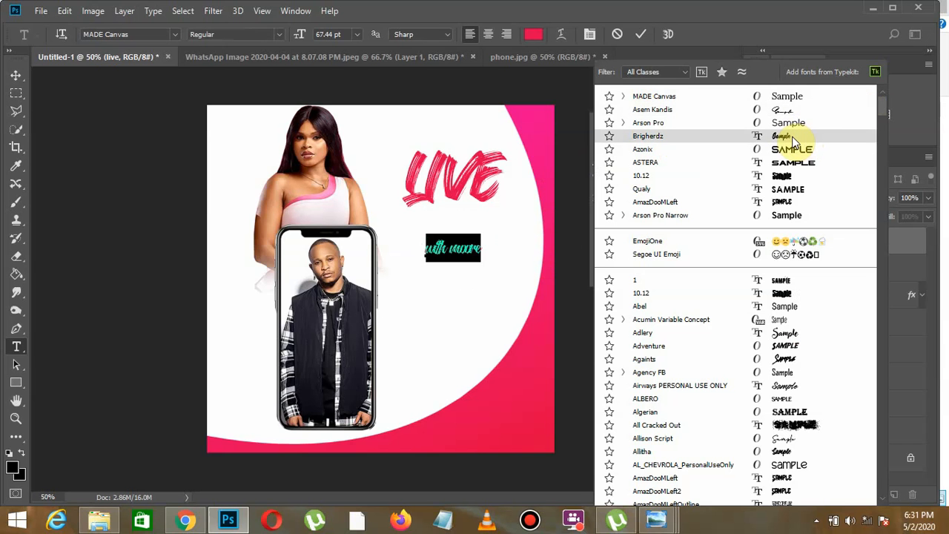
left_click_drag(880, 105, 881, 115)
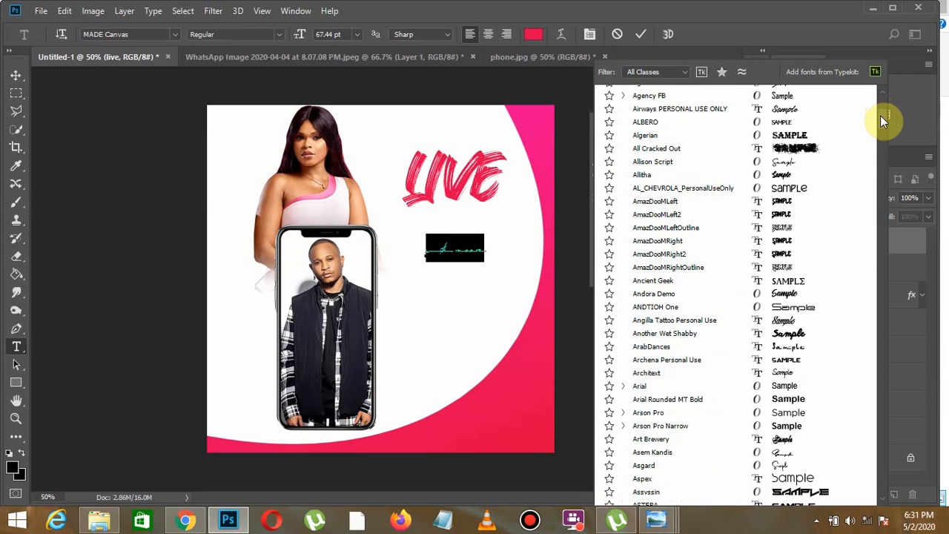
left_click(793, 162)
left_click_drag(599, 170, 607, 168)
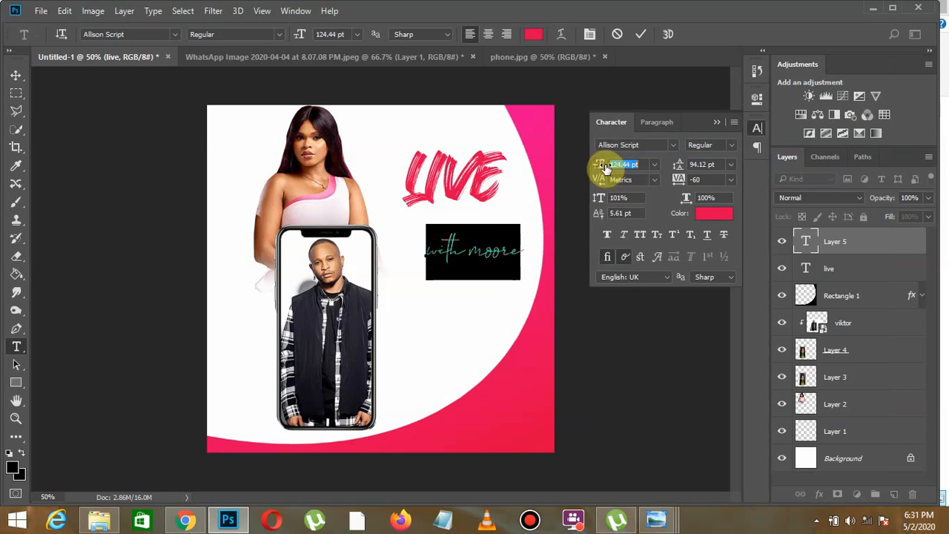
- Capitalize the first letters of "With" and the guest's name, and insert a line break before the script text
left_click(497, 251)
key("BackSpace")
type("M")
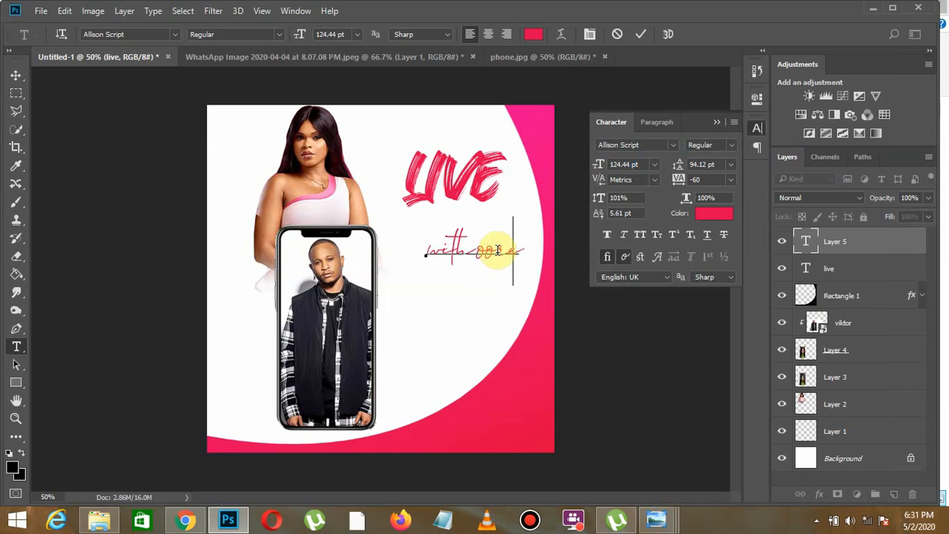
left_click(436, 243)
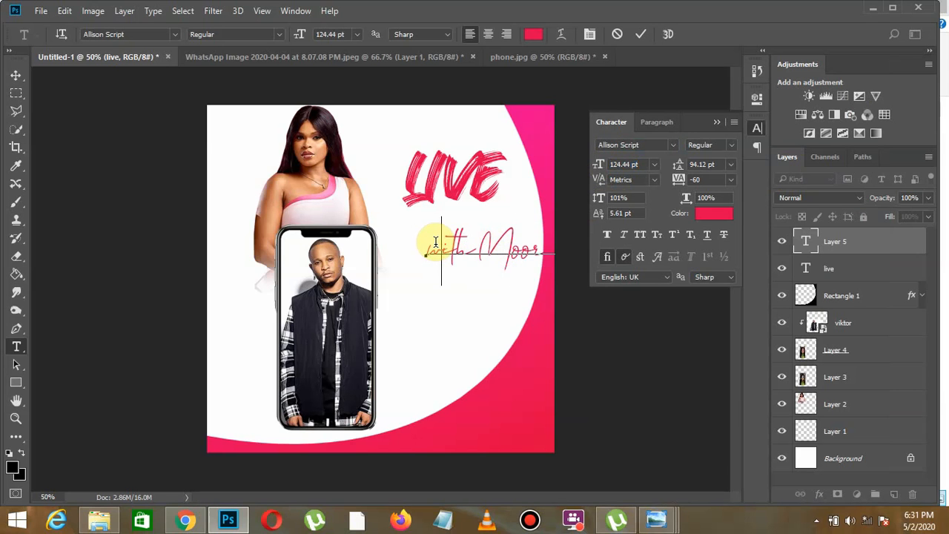
key("BackSpace")
key("Return")
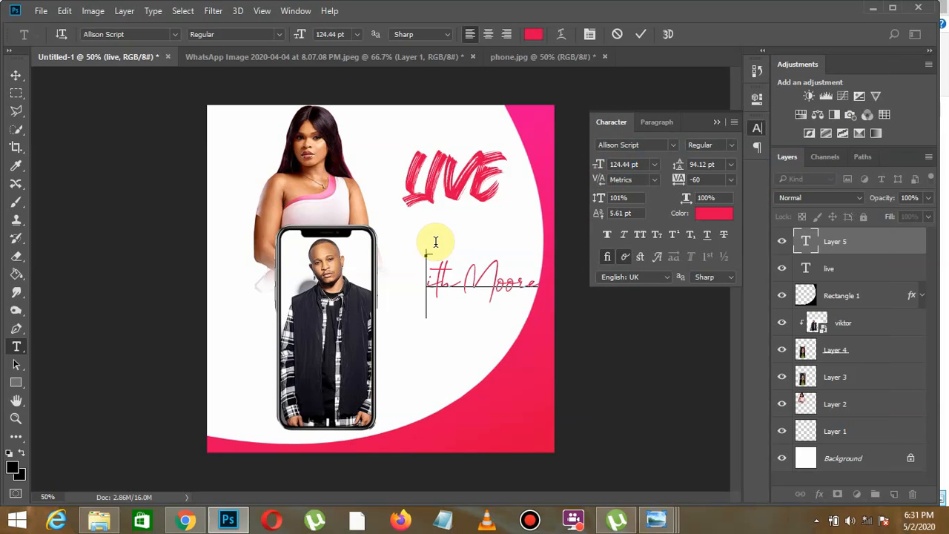
type("W")
- Move the script text up and left to sit directly beneath LIVE, and commit it
left_click_drag(487, 309, 469, 304)
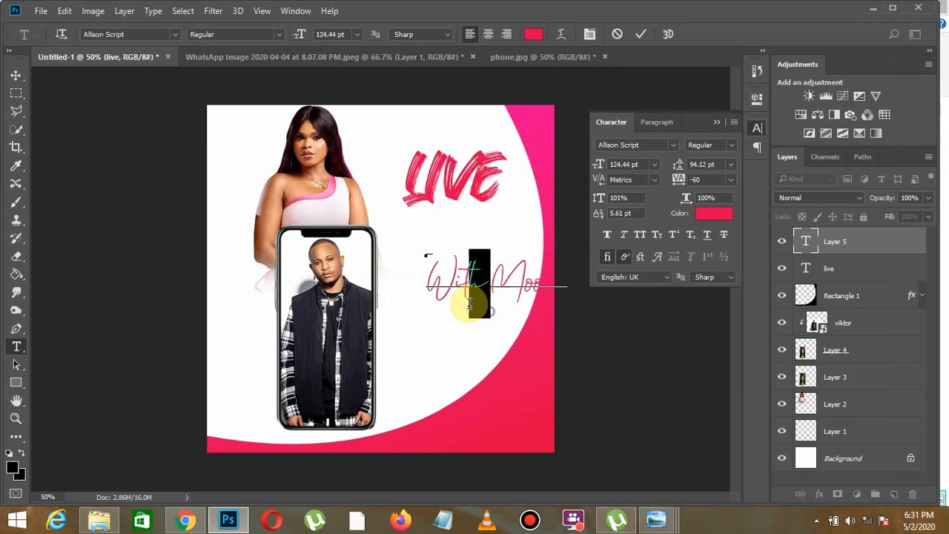
left_click(484, 293)
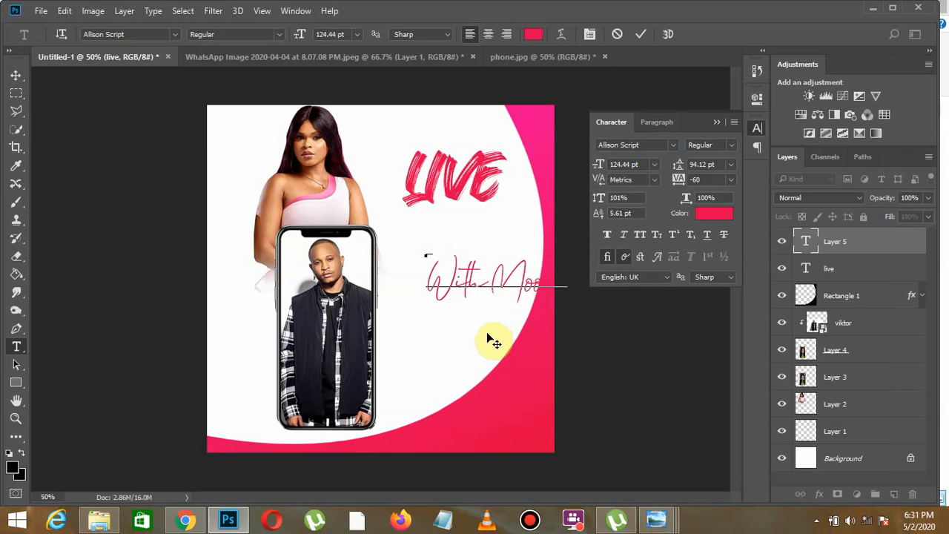
left_click_drag(487, 335, 449, 287)
left_click(18, 72)
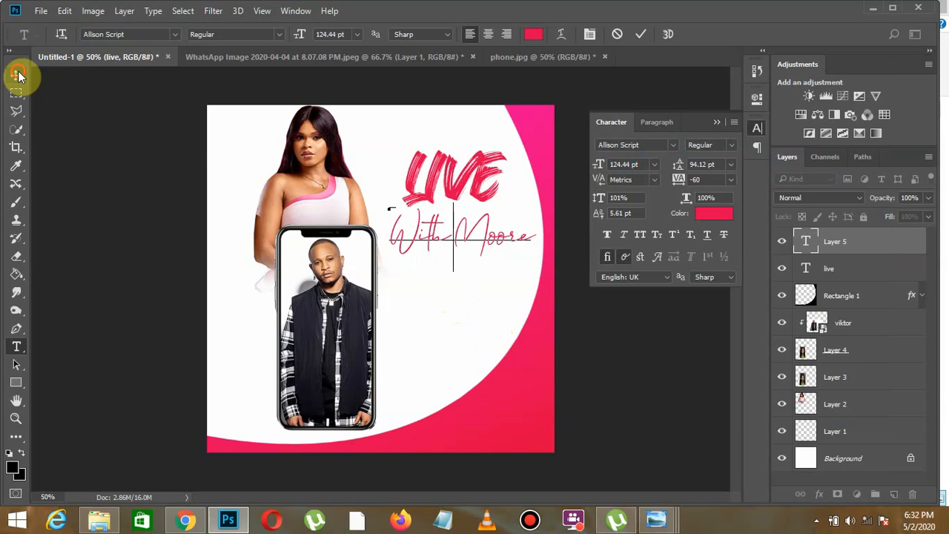
- Select both text layers, move them down together beside the phone's upper part, and collapse the Character settings
left_click(876, 268, "shift")
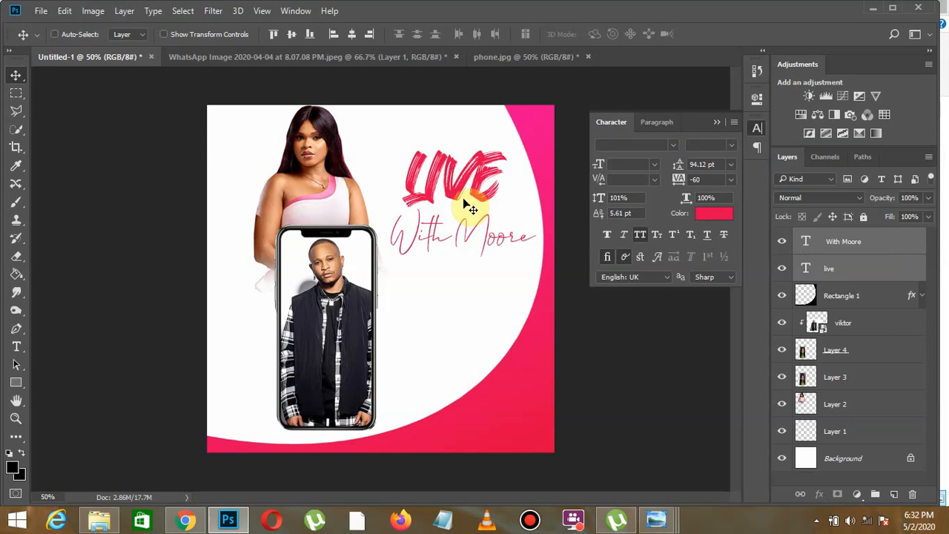
left_click_drag(471, 206, 462, 242)
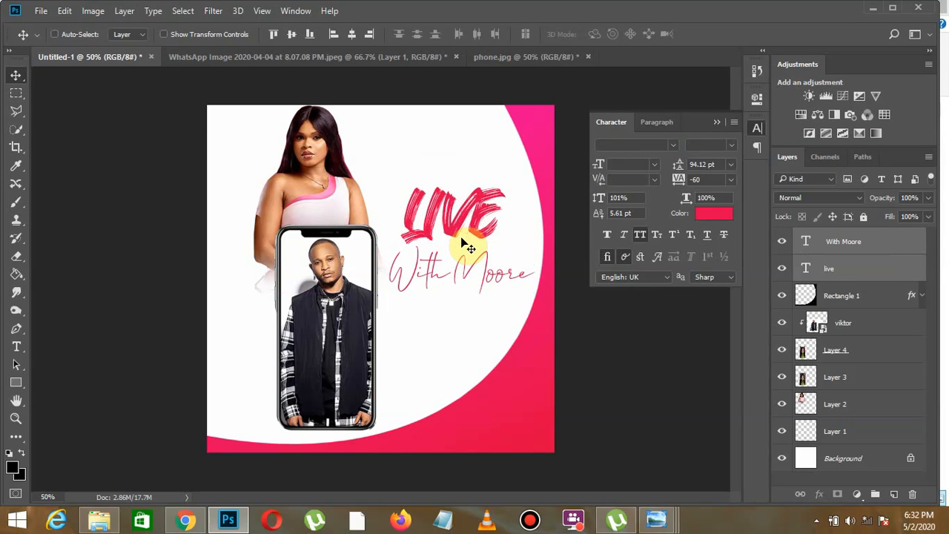
left_click(716, 123)
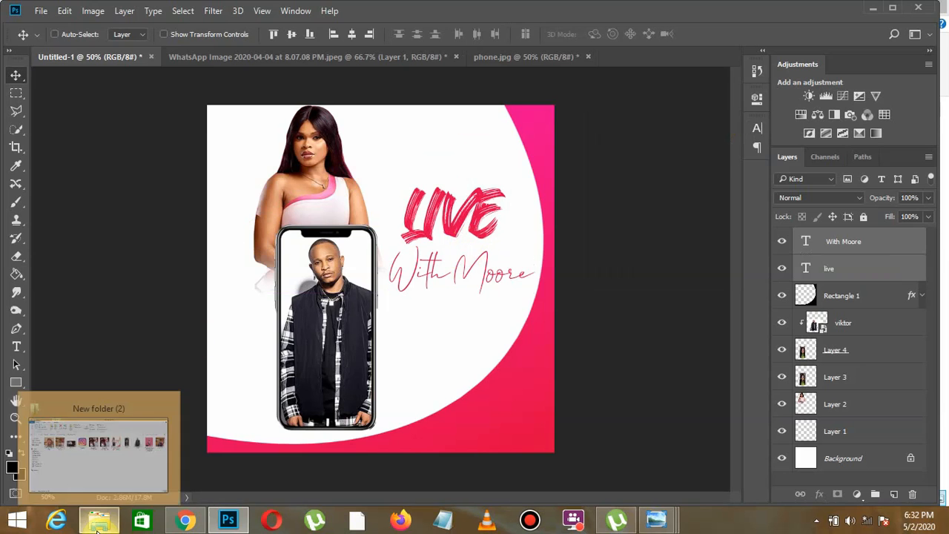
- Place the instagram image from New folder (2) in the flyer, scale it to 6%, and move it below the script text
left_click(98, 528)
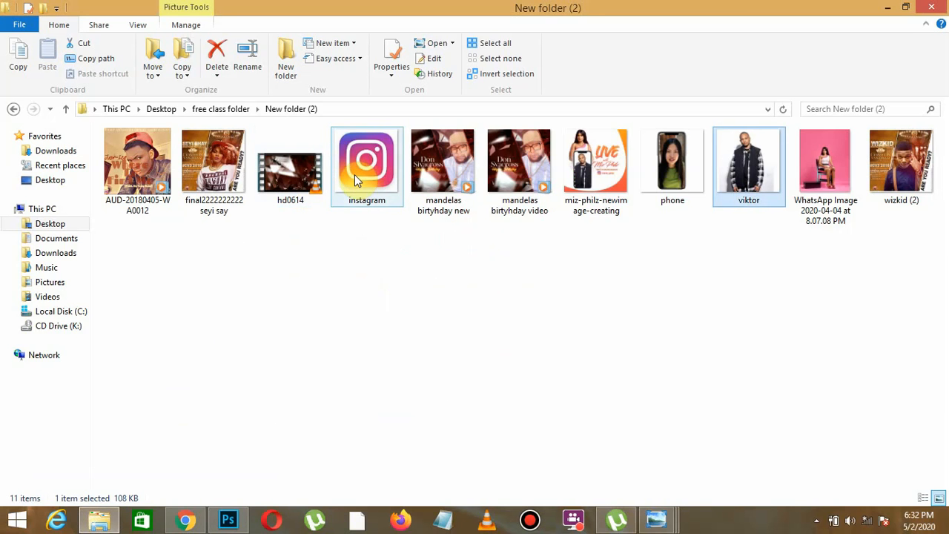
left_click(391, 148)
left_click_drag(374, 169, 509, 197)
left_click_drag(612, 82, 438, 181)
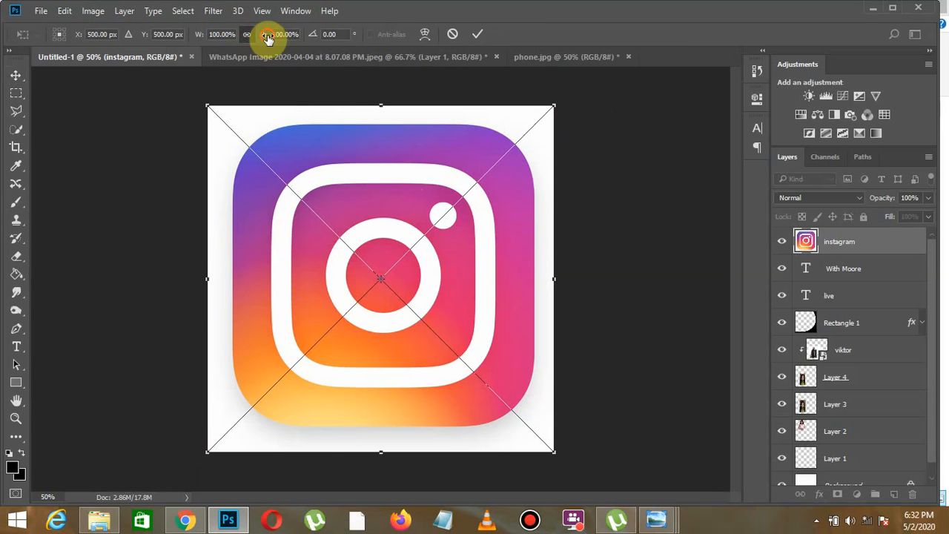
left_click_drag(268, 39, 201, 64)
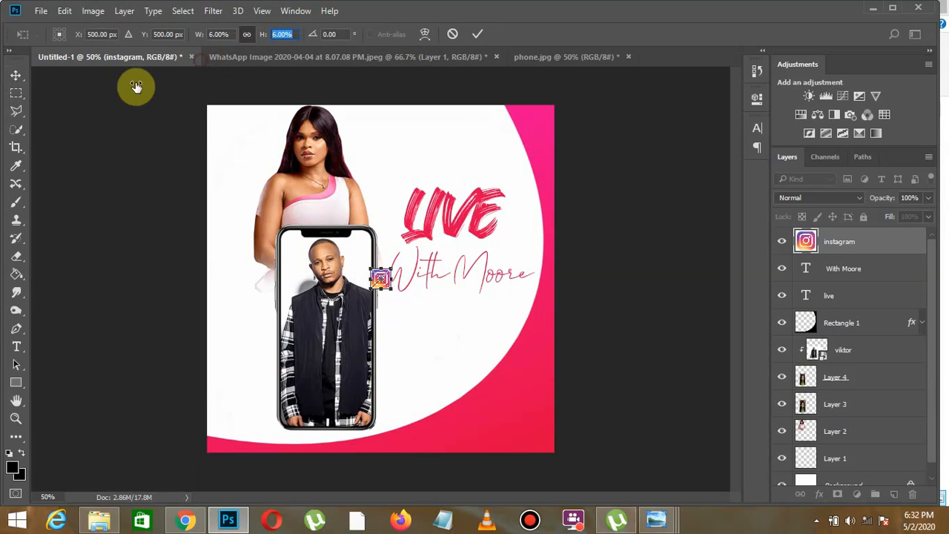
left_click(17, 76)
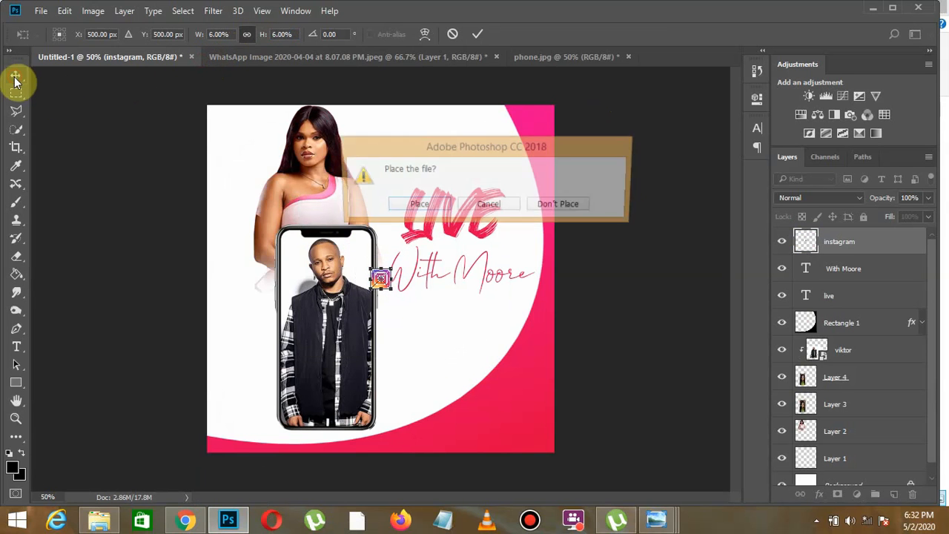
left_click(419, 205)
left_click_drag(403, 302, 435, 327)
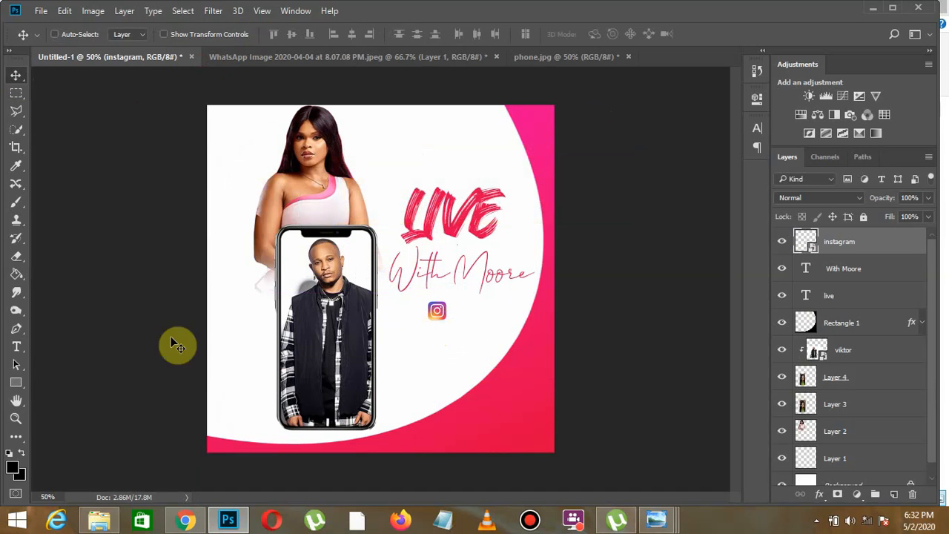
- Add the guest's Instagram handle in Arson Pro Regular at 24.44 pt, positioned directly beside the Instagram logo
left_click(16, 347)
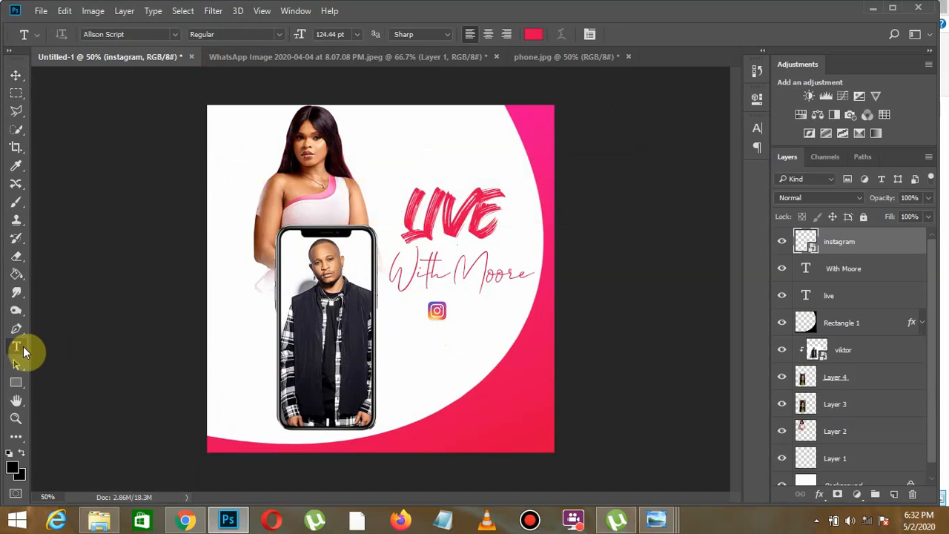
left_click(462, 324)
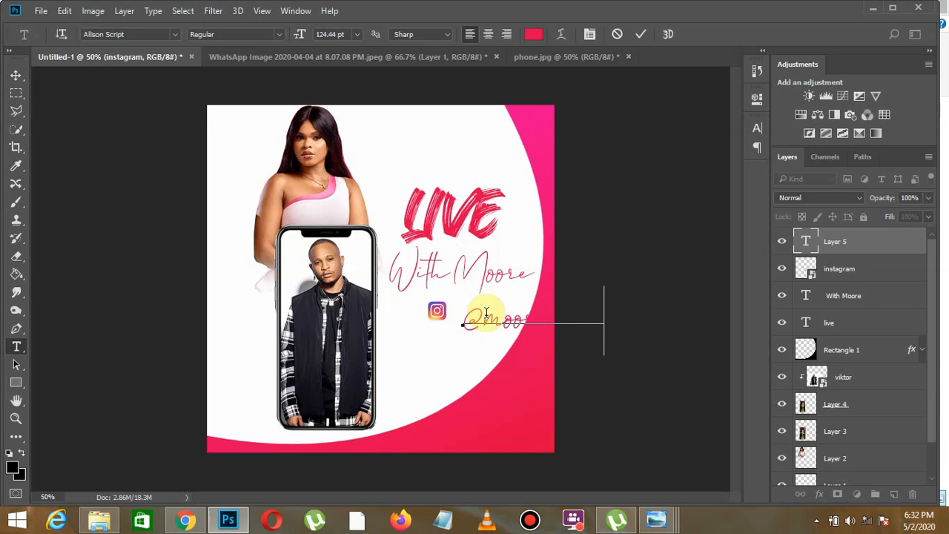
left_click_drag(469, 319, 742, 336)
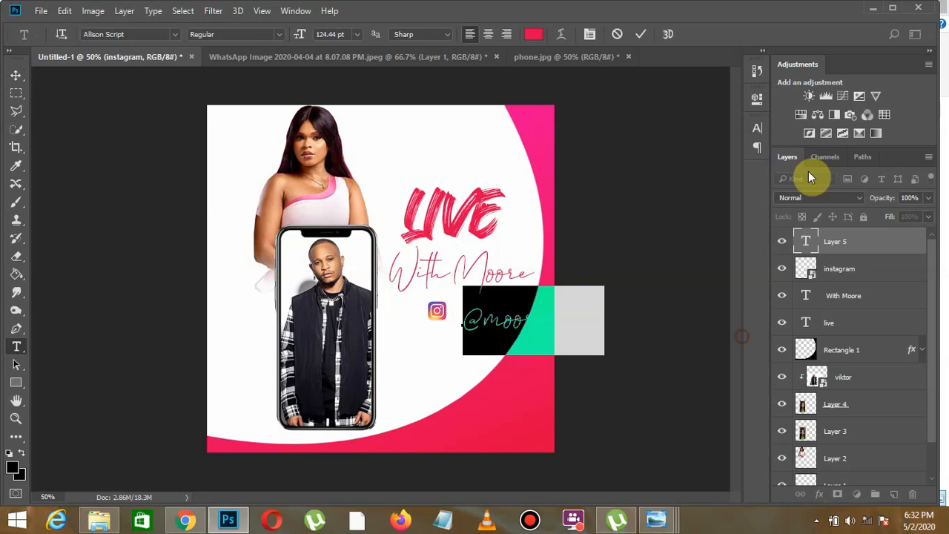
left_click(759, 132)
left_click(676, 148)
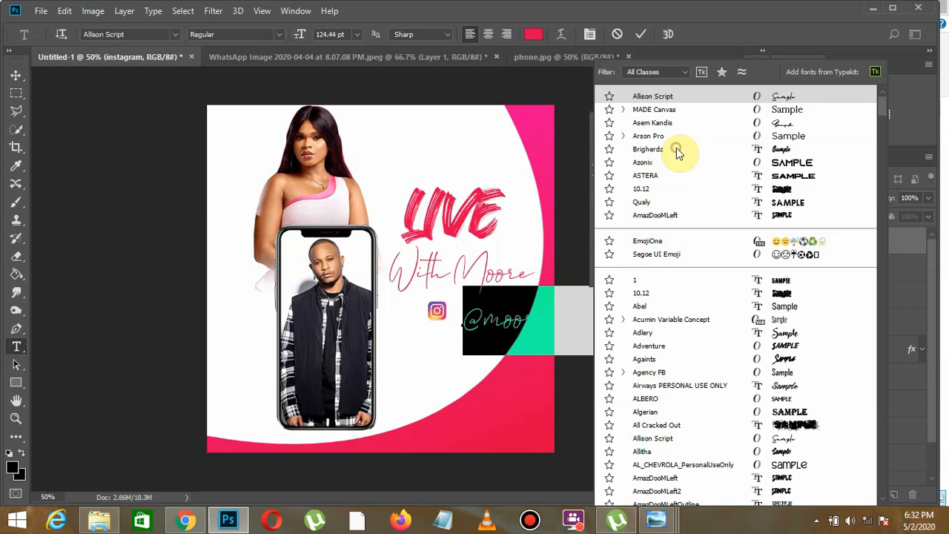
left_click(768, 140)
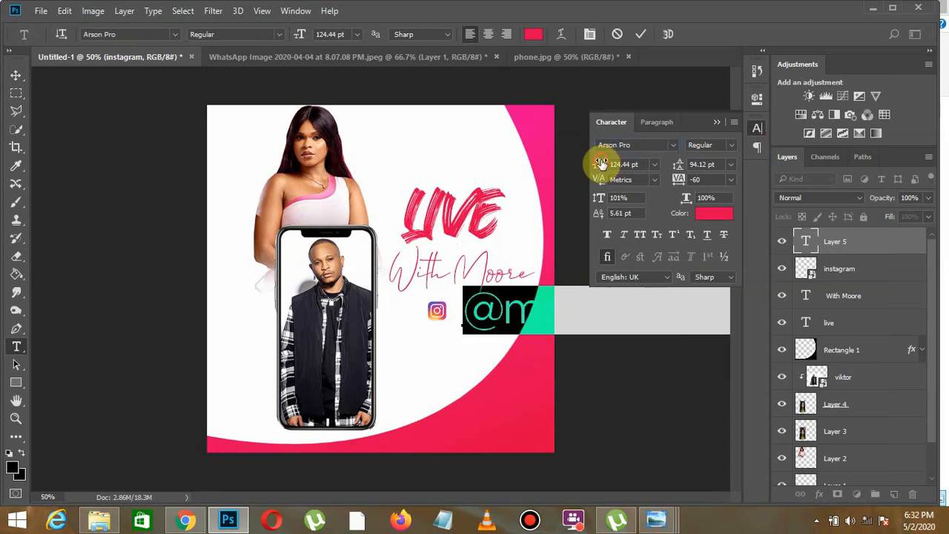
mouse_move(602, 165)
left_mouse_down()
mouse_move(604, 172)
mouse_move(576, 162)
mouse_move(601, 164)
left_mouse_up()
left_click_drag(492, 346, 478, 343)
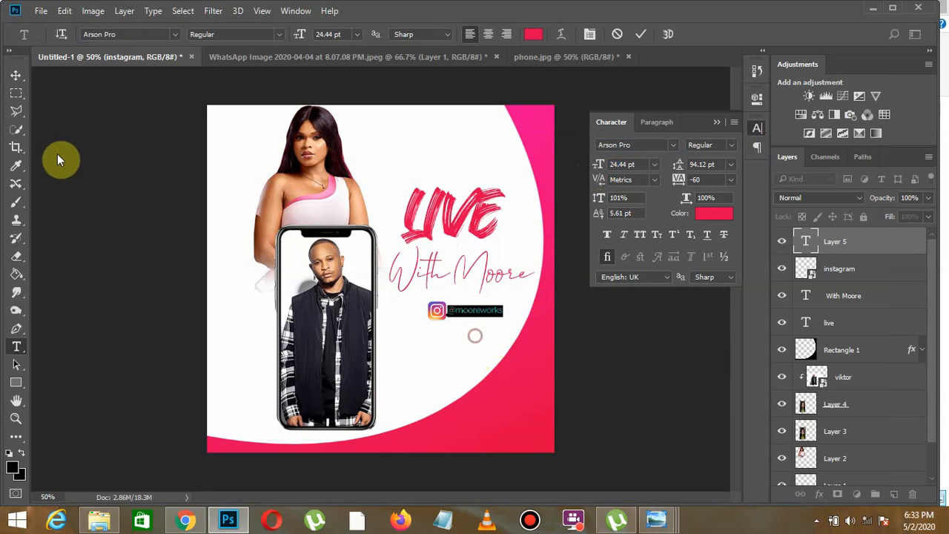
left_click(15, 75)
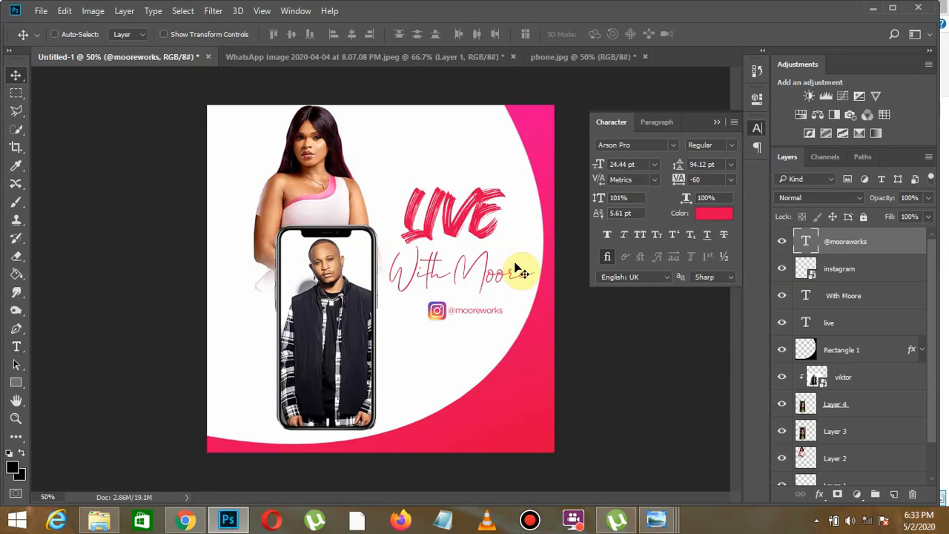
- Set the Instagram handle's font style to Bold, commit it, and collapse the Character settings
left_click(16, 347)
double_click(482, 312)
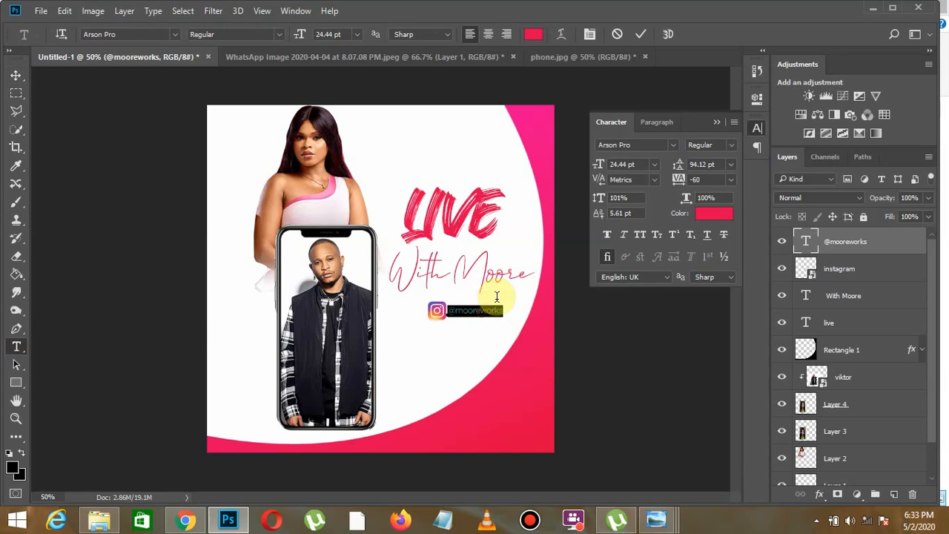
left_click(733, 147)
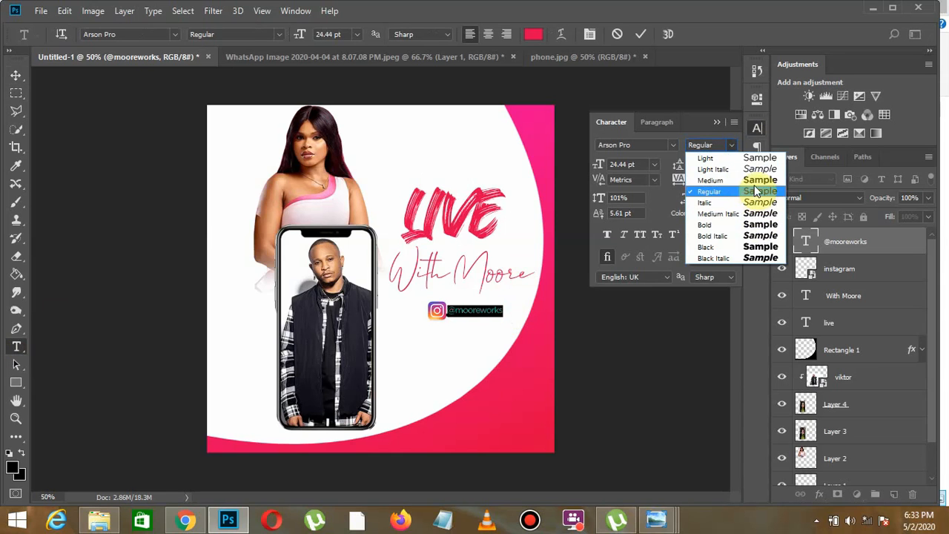
left_click(751, 224)
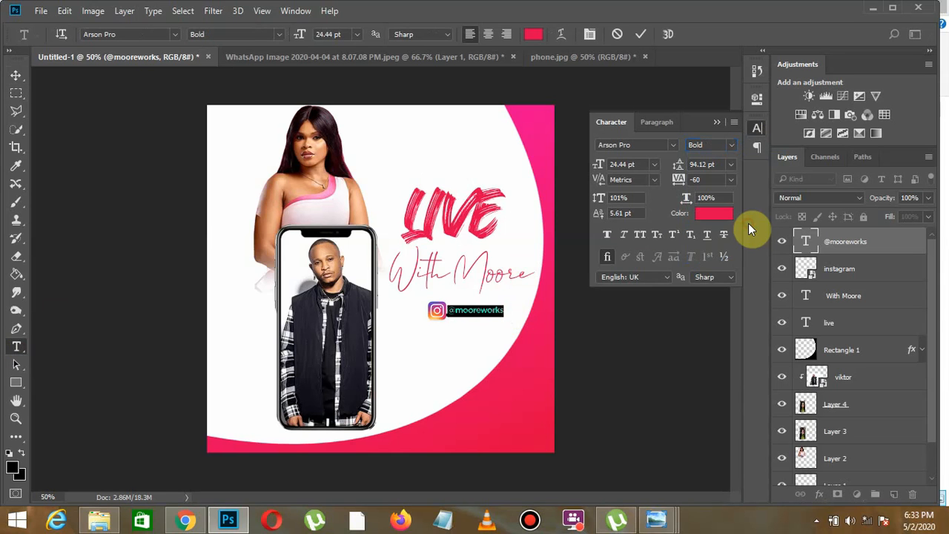
left_click(15, 75)
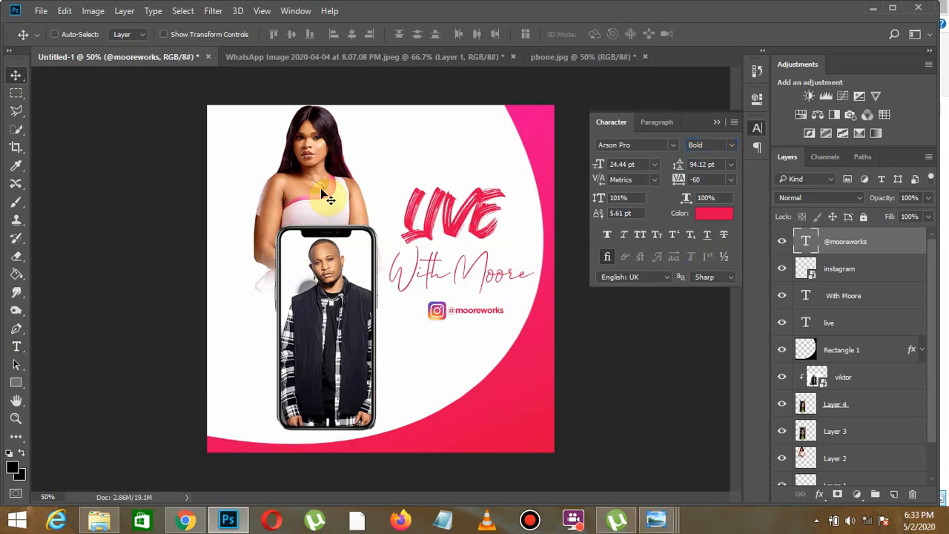
left_click(715, 124)
- Save the flyer with its layers as a Photoshop file named "soicila media flyer" in New folder (2)
left_click(41, 18)
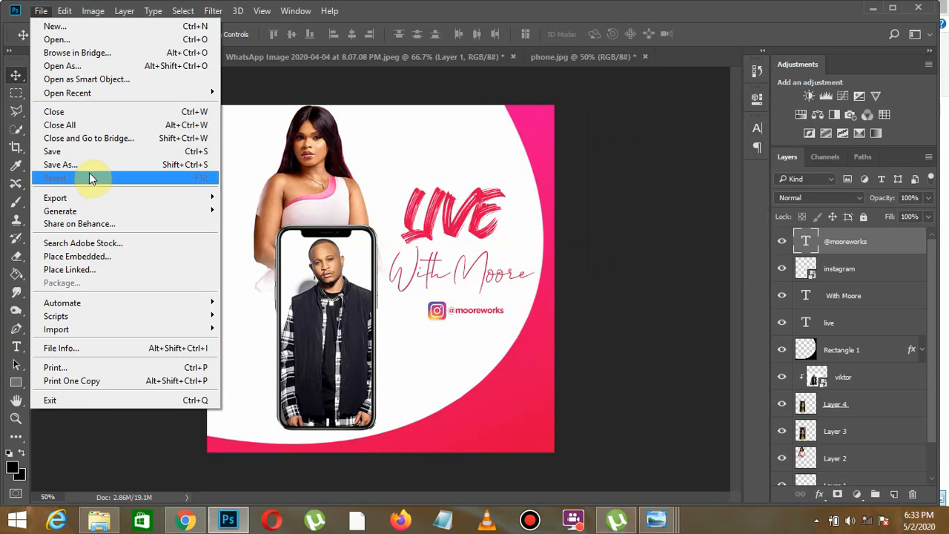
left_click(89, 172)
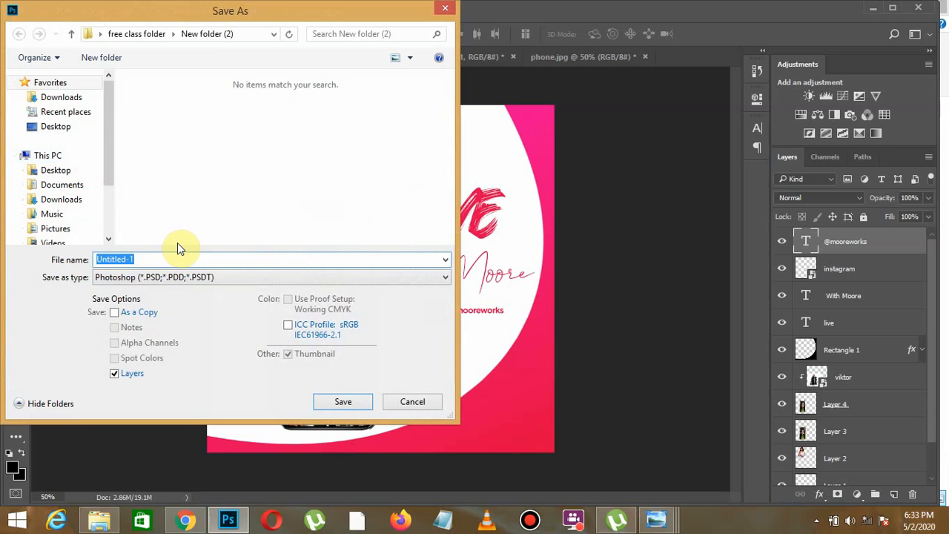
type("soicila media flyer")
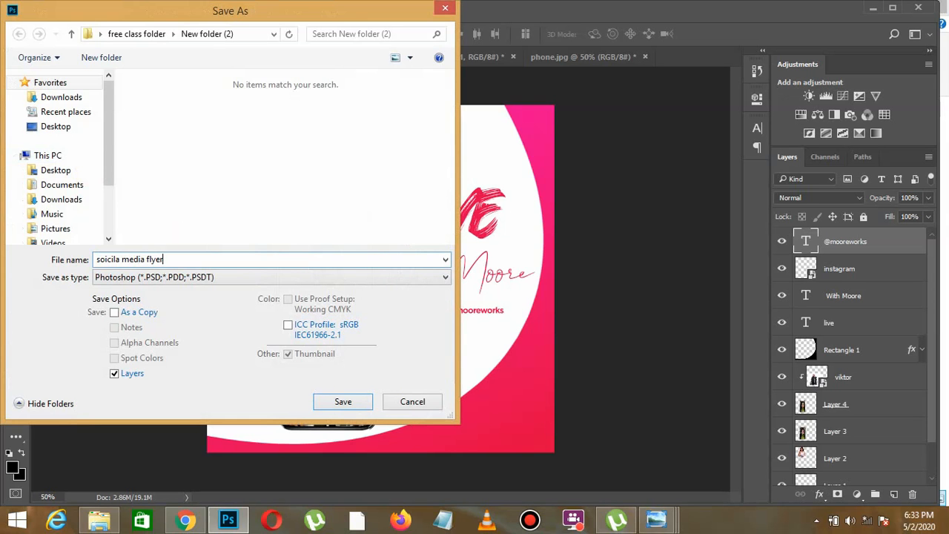
left_click(347, 402)
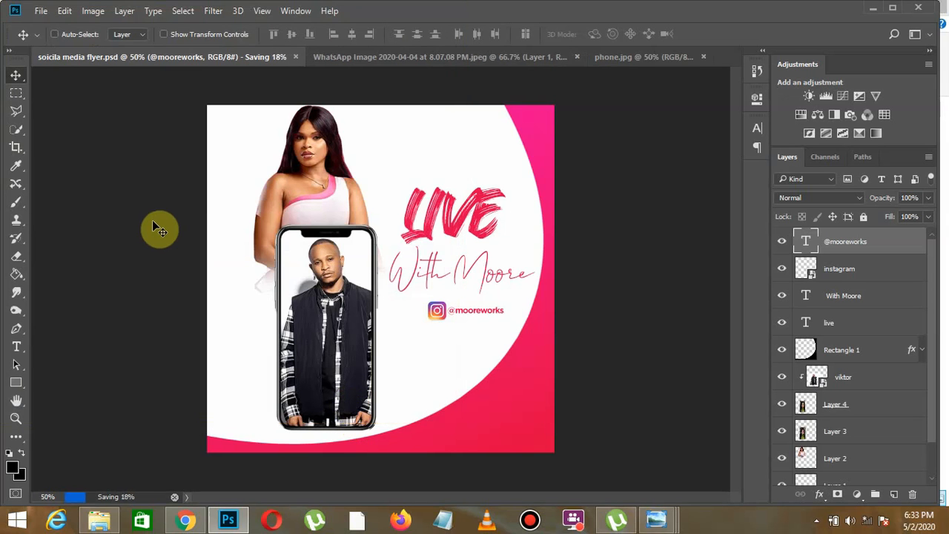
- Save a JPEG copy of the flyer as "soicila media flyer" at Maximum quality 12 with the Baseline ("Standard") format
left_click(42, 13)
left_click(101, 166)
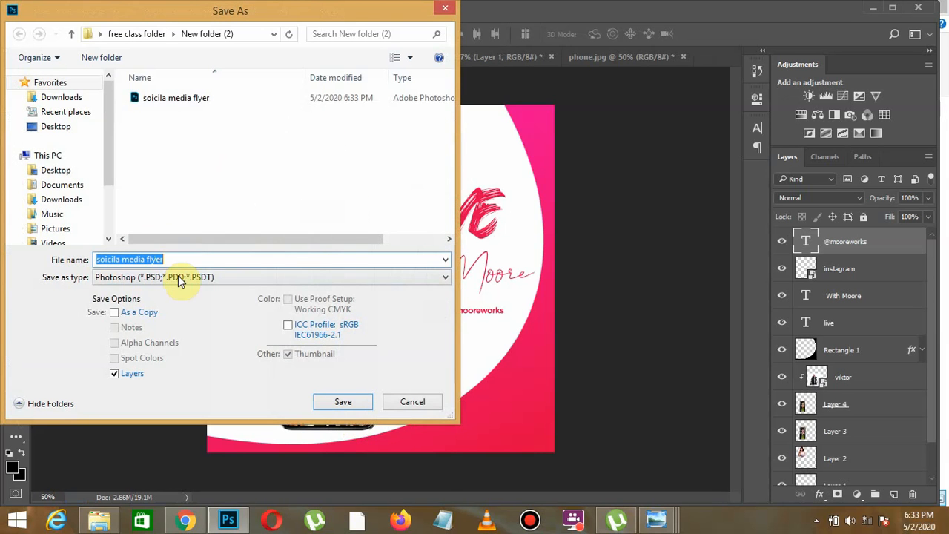
left_click(178, 275)
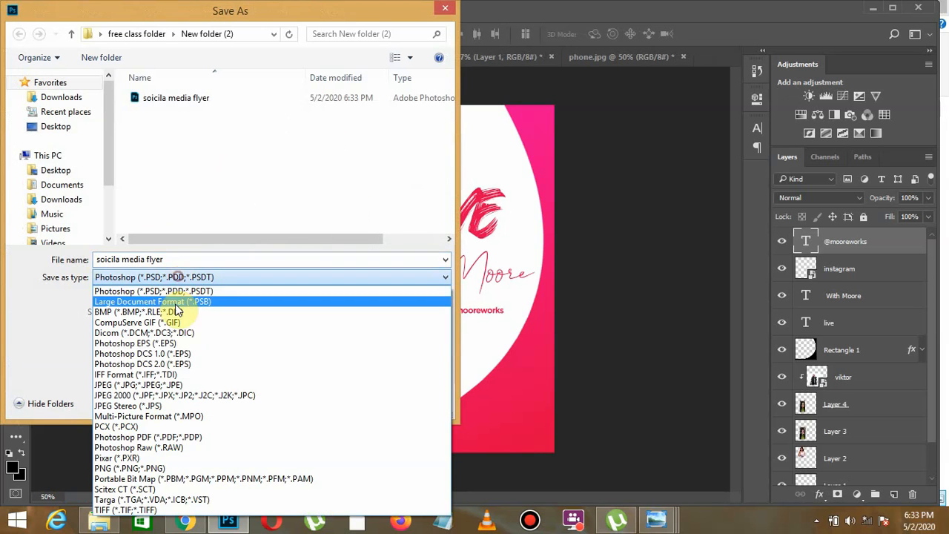
left_click(174, 385)
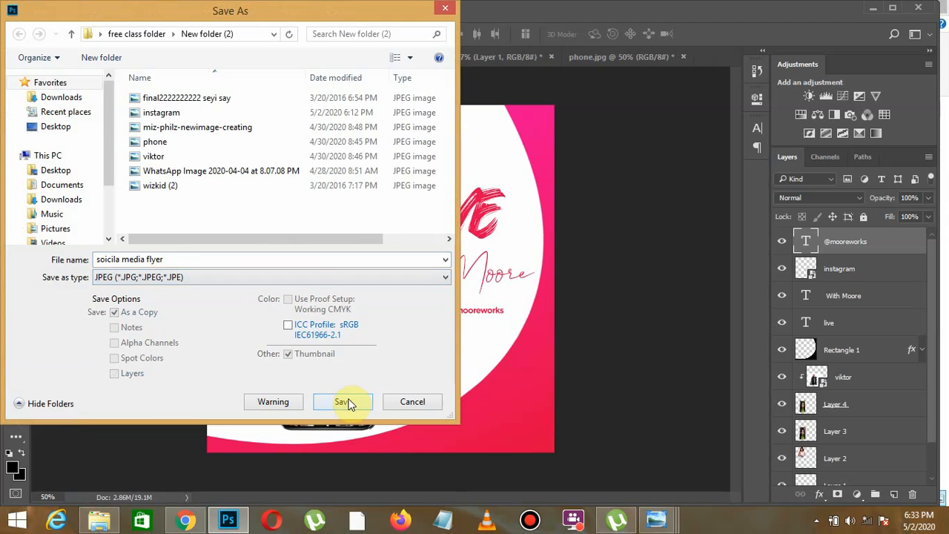
left_click(343, 402)
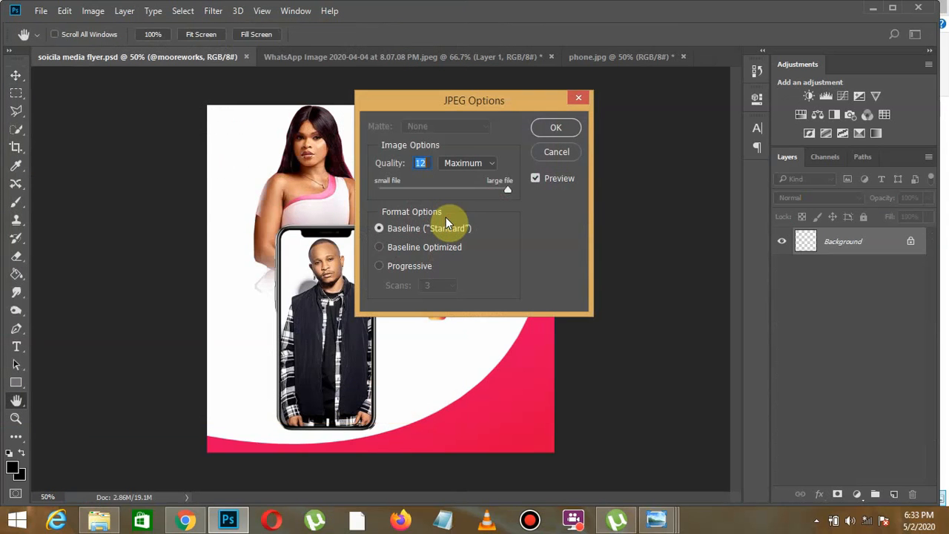
left_click(561, 130)
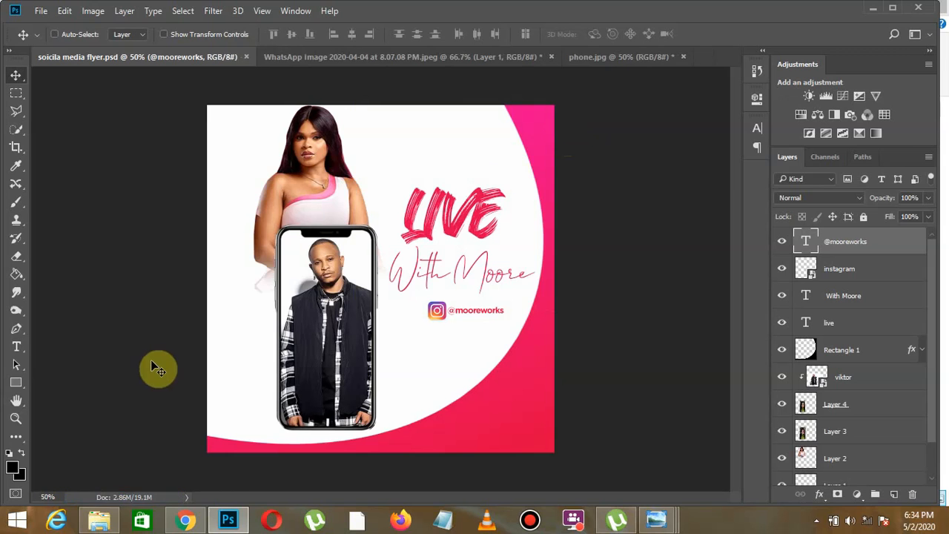
- Switch to File Explorer and open the exported "soicila media flyer" JPEG to view the finished design
left_click(100, 520)
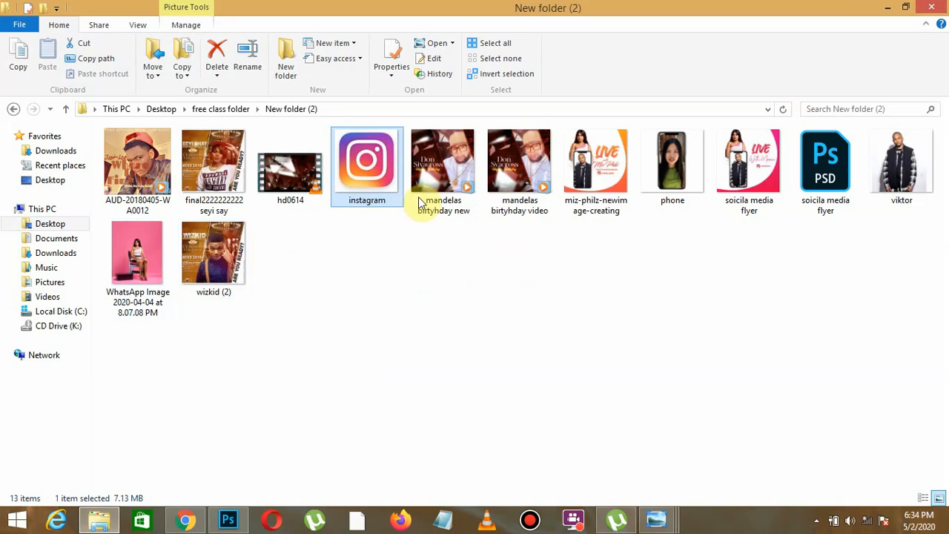
double_click(752, 176)
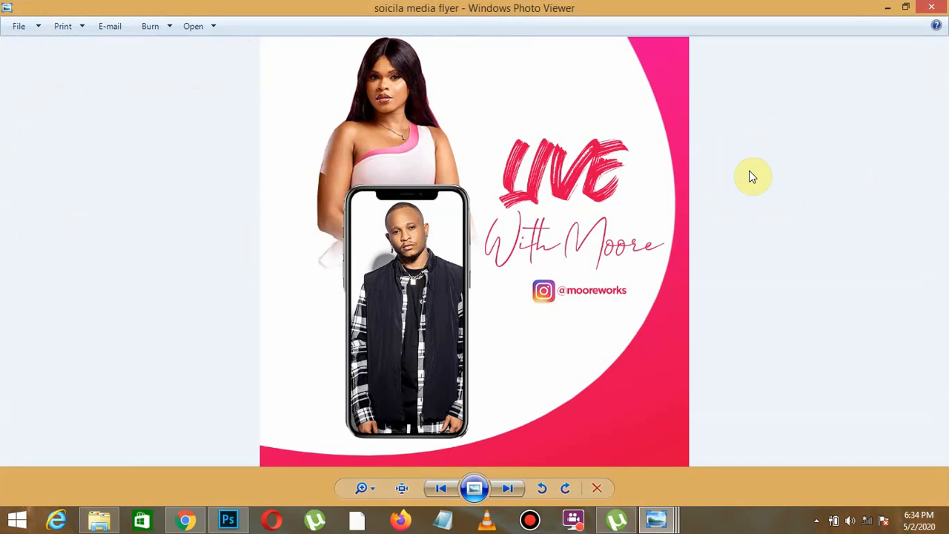
left_click(575, 525)
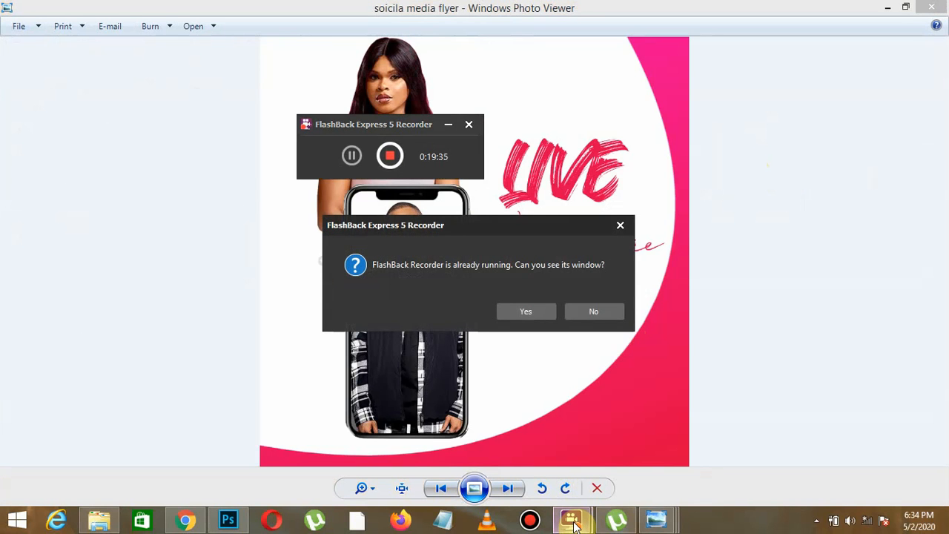
left_click(532, 314)
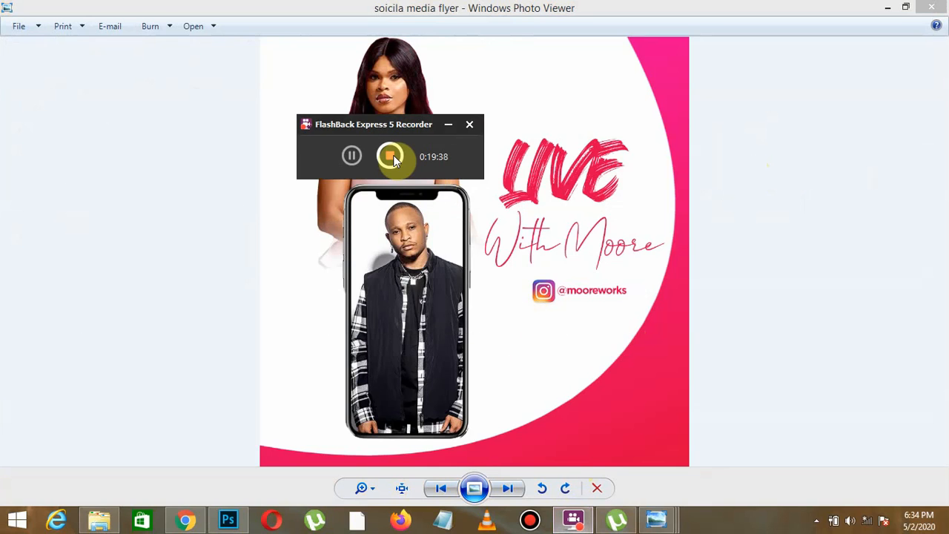